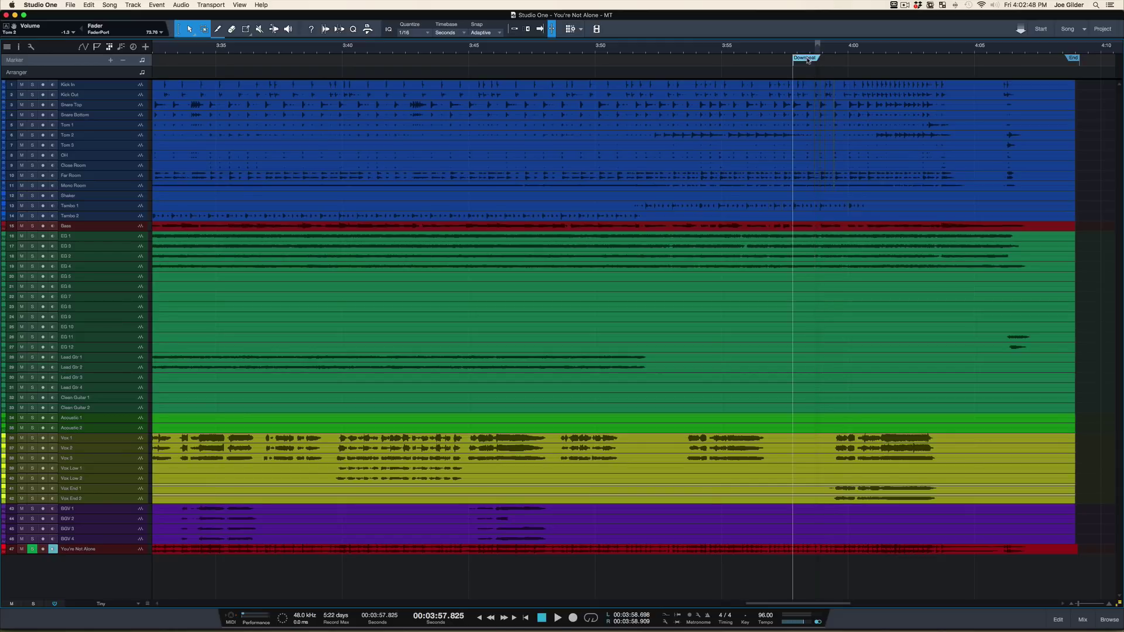
# Step: Delete the Downbeat marker near the end of the song from the marker track
pyautogui.press('Delete')
pyautogui.moveTo(768, 50); pyautogui.dragTo(768, 36)
pyautogui.hscroll(-15, 587, 134)
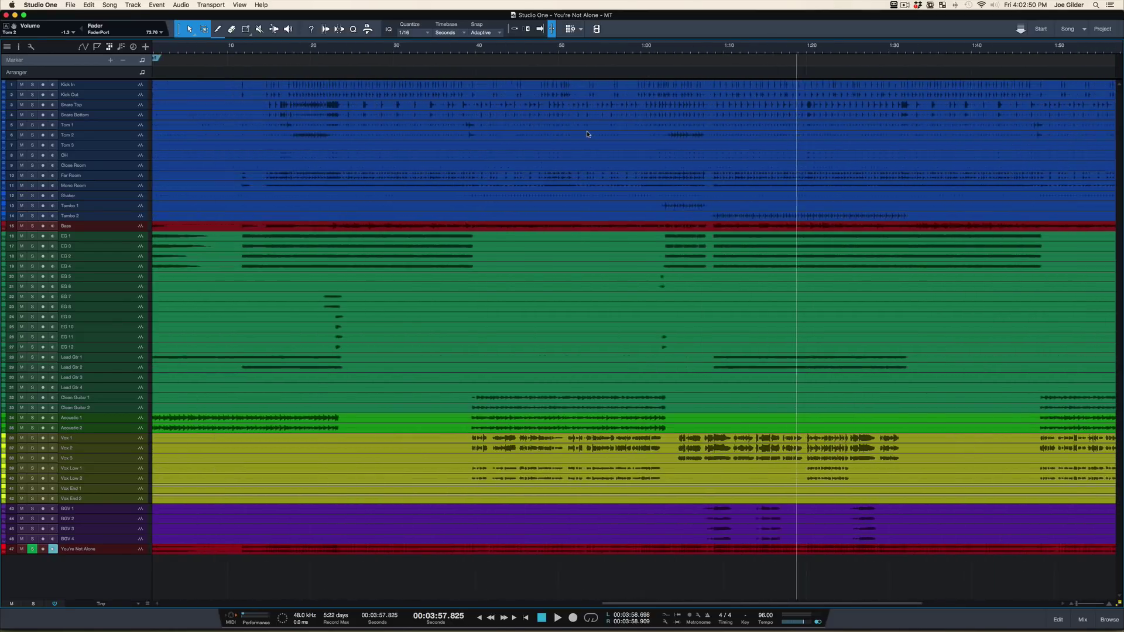
# Step: Show the mix console and open the Console Shaper Mix FX on the MIX BUS channel
pyautogui.press('F3')
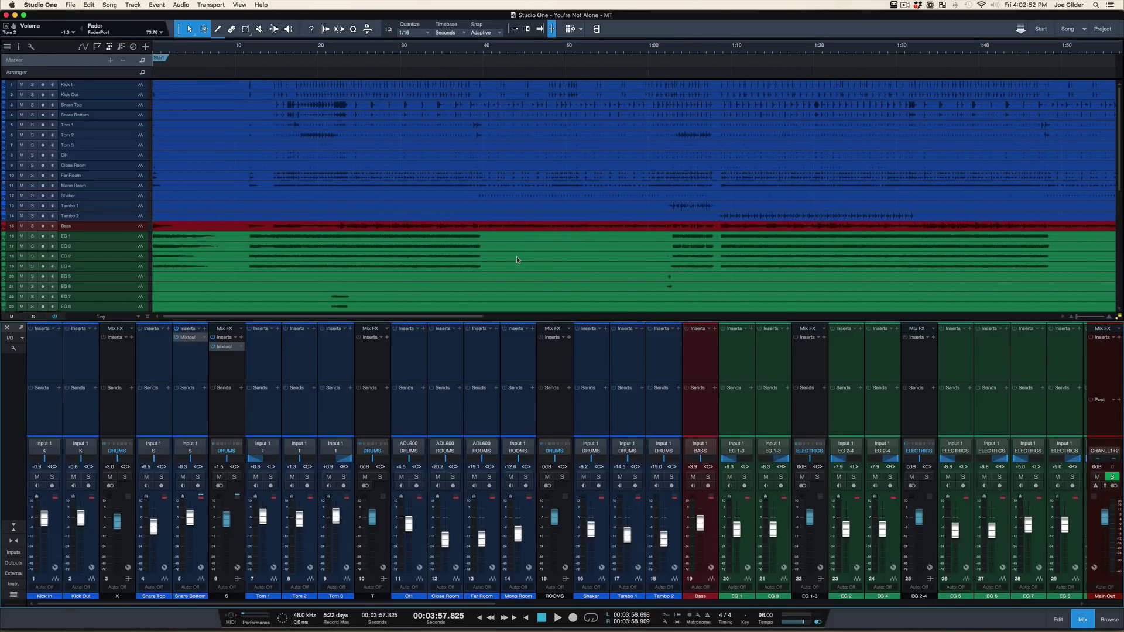
pyautogui.hscroll(15, 770, 389)
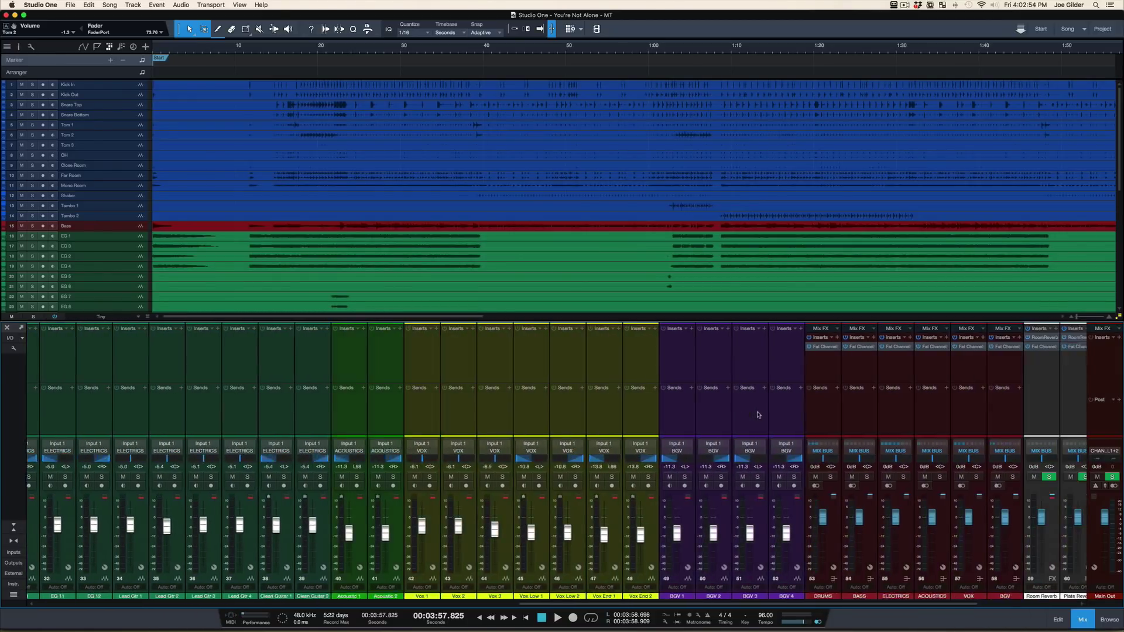
pyautogui.hscroll(5, 758, 414)
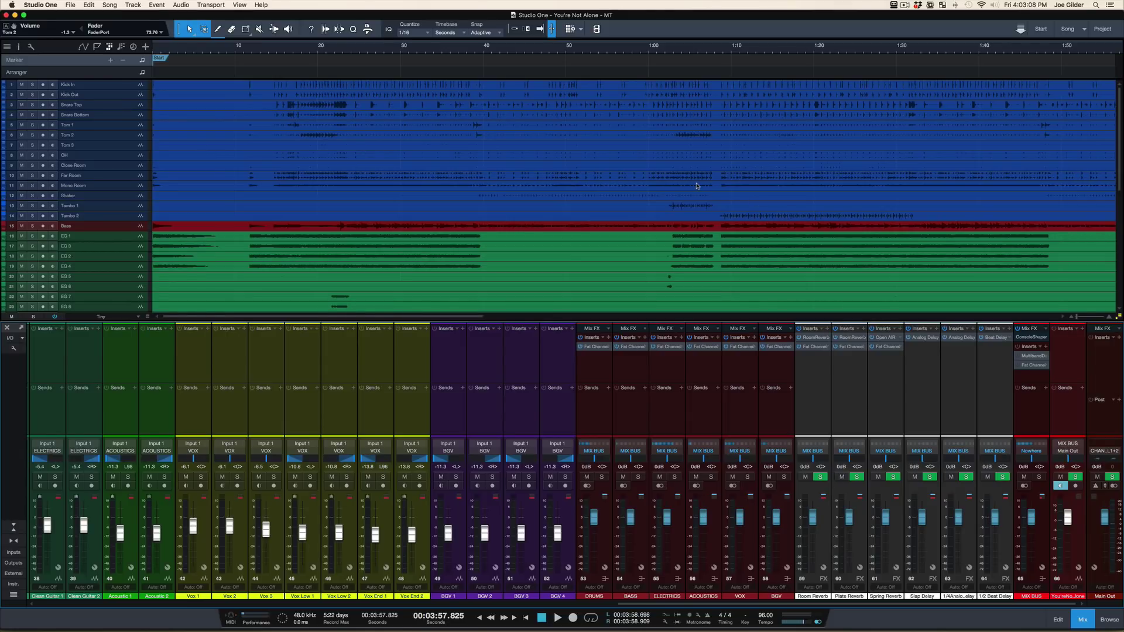
pyautogui.press('F3')
pyautogui.press('F3')
pyautogui.click(1033, 339)
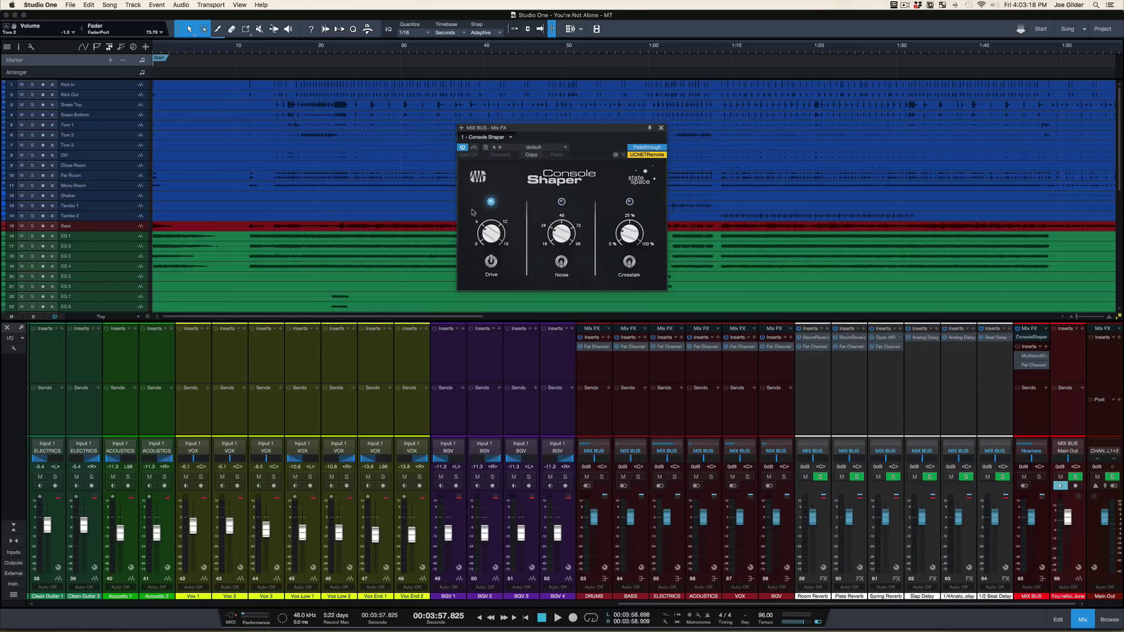
# Step: Toggle Console Shaper's Drive off and on several times, leaving it on, and close the effect window
pyautogui.click(493, 262)
pyautogui.click(493, 261)
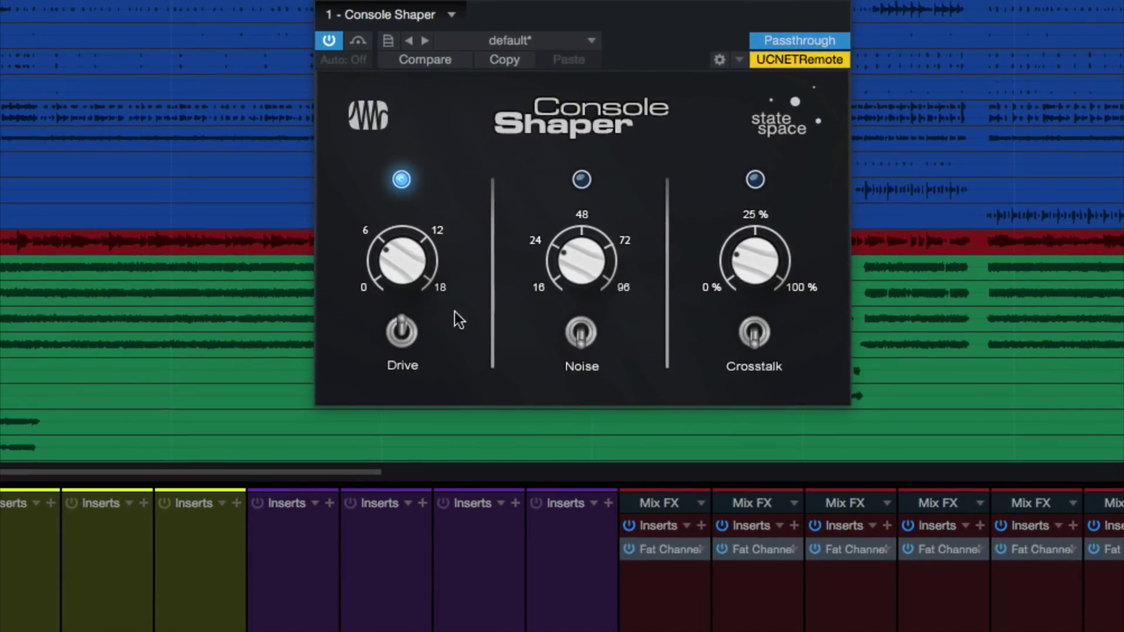
pyautogui.click(399, 325)
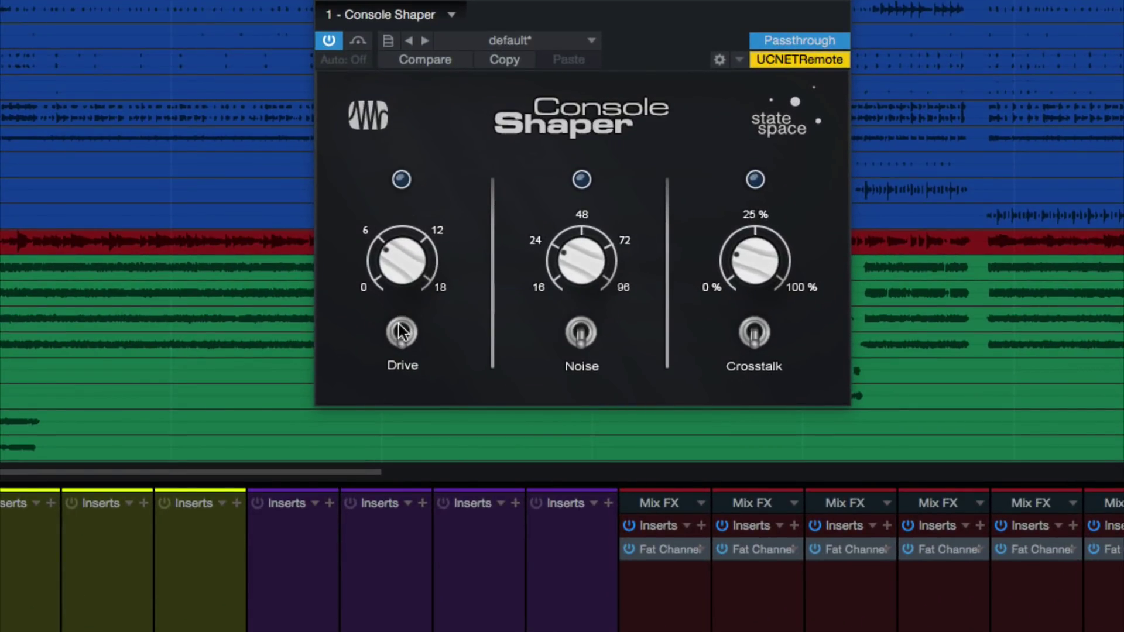
pyautogui.click(399, 324)
pyautogui.click(407, 336)
pyautogui.click(407, 336)
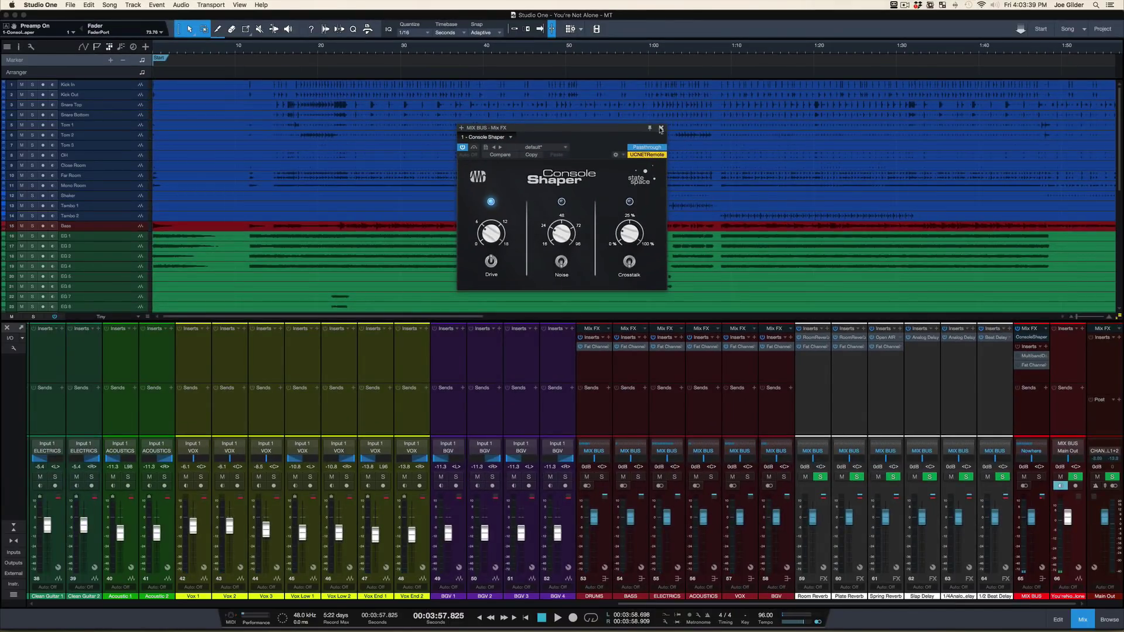
pyautogui.click(661, 128)
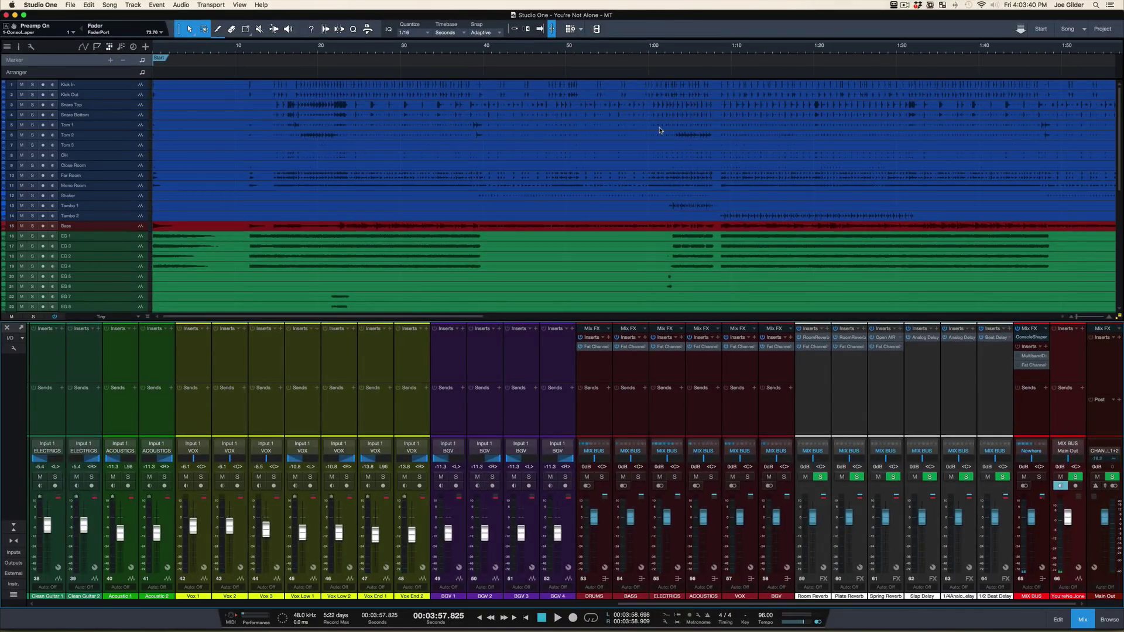
# Step: Select the MIX BUS channel and look over the whole arrangement with the console hidden, finishing with the console shown again
pyautogui.click(1035, 378)
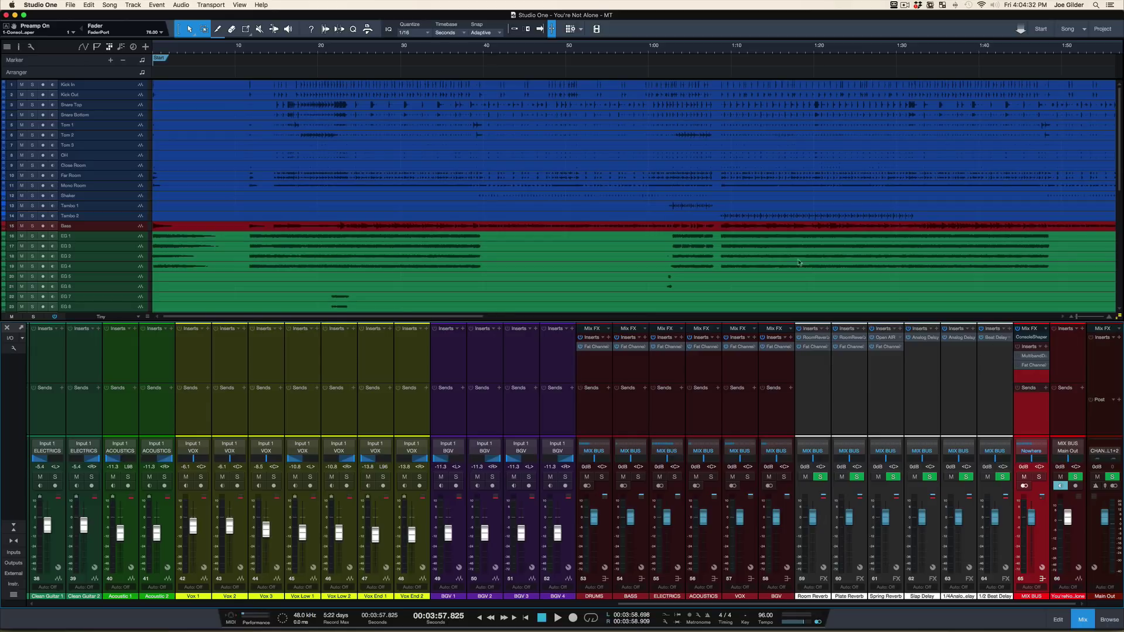
pyautogui.scroll(-5, 767, 263)
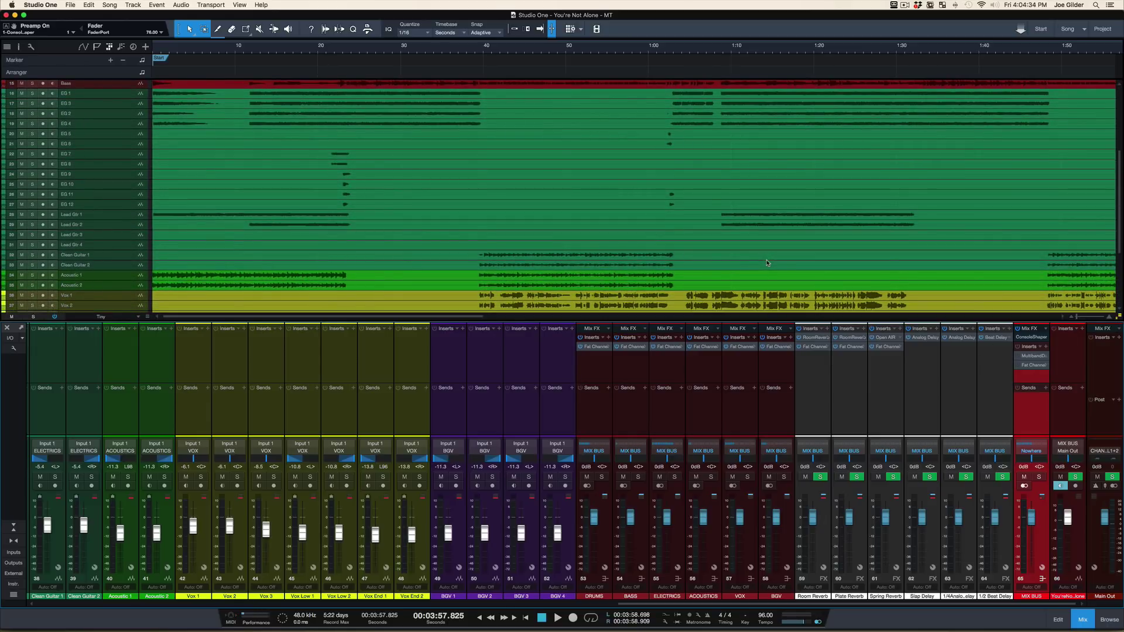
pyautogui.press('F3')
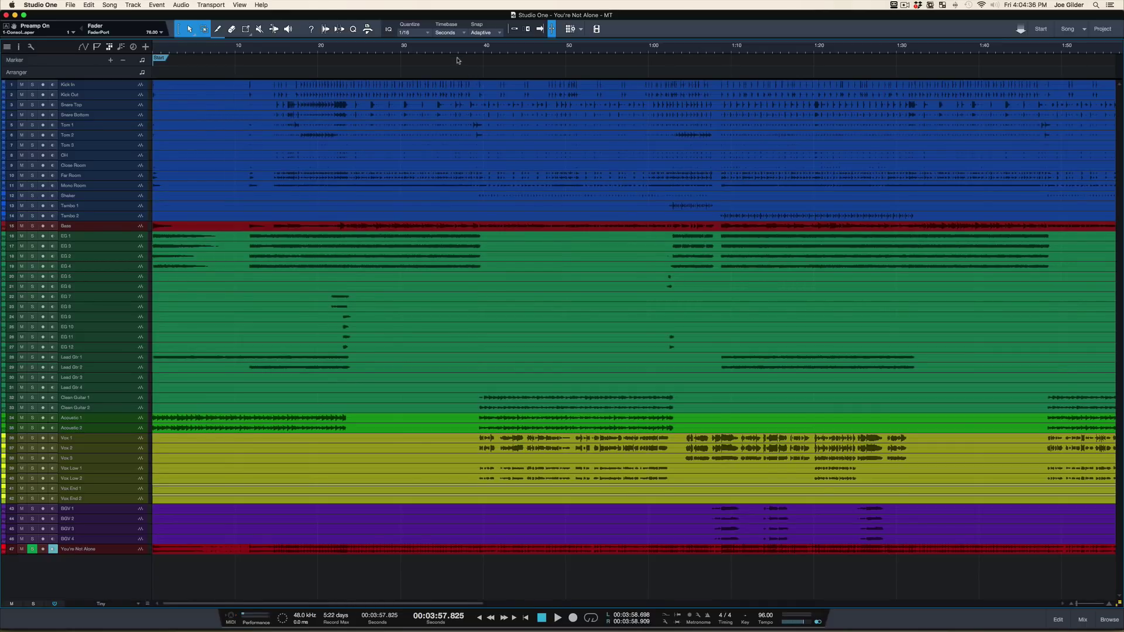
pyautogui.moveTo(448, 50)
pyautogui.mouseDown()
pyautogui.moveTo(450, 32)
pyautogui.moveTo(451, 46)
pyautogui.moveTo(420, 45)
pyautogui.mouseUp()
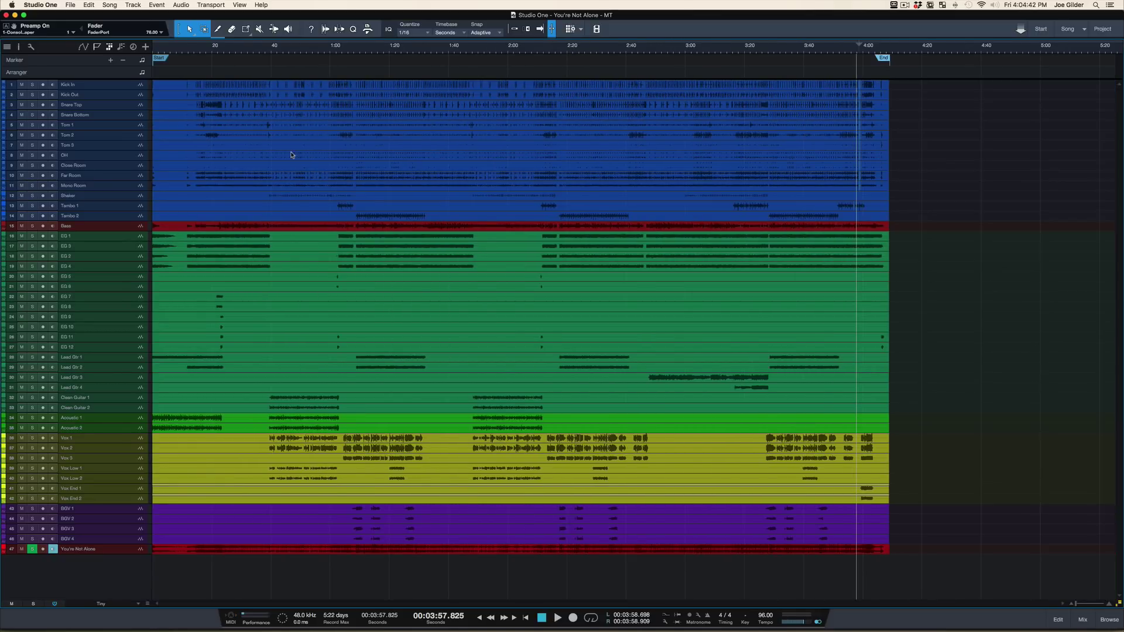
pyautogui.moveTo(168, 50); pyautogui.dragTo(168, 59)
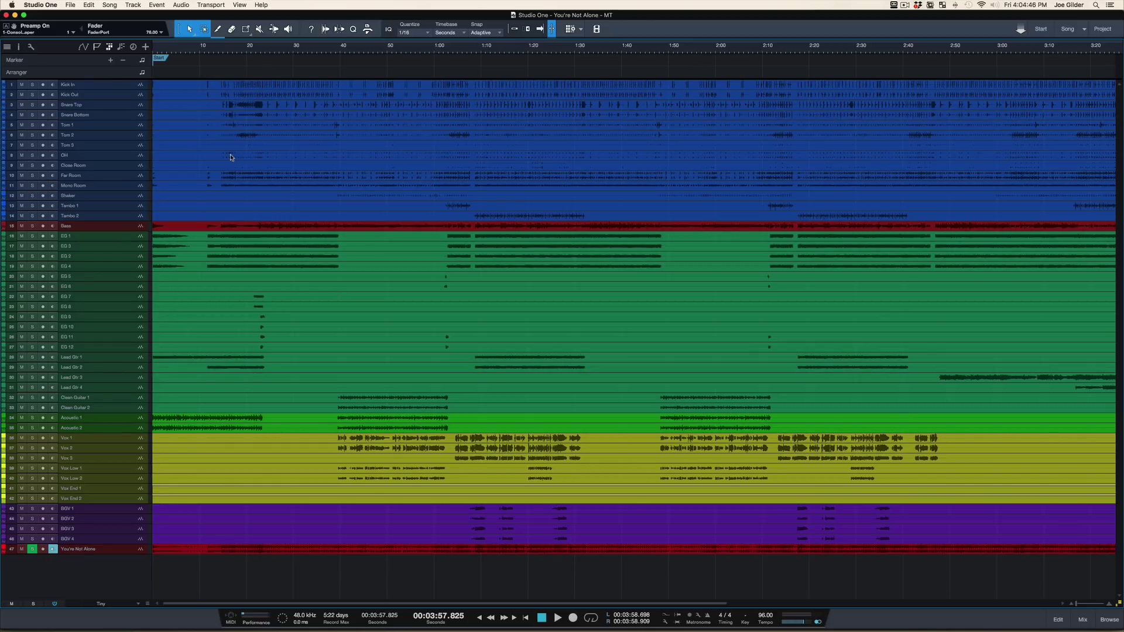
pyautogui.press('F3')
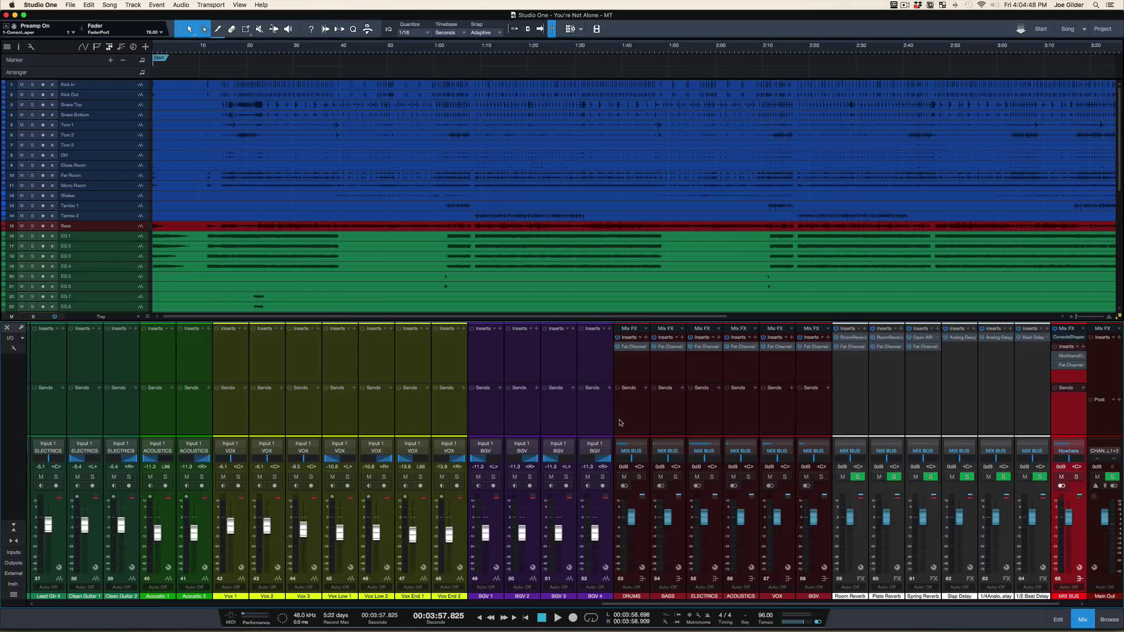
# Step: Select the VOX and BGV bus channels together and pull their faders all the way down to -∞
pyautogui.click(621, 422)
pyautogui.keyDown('shift'); pyautogui.click(820, 422); pyautogui.keyUp('shift')
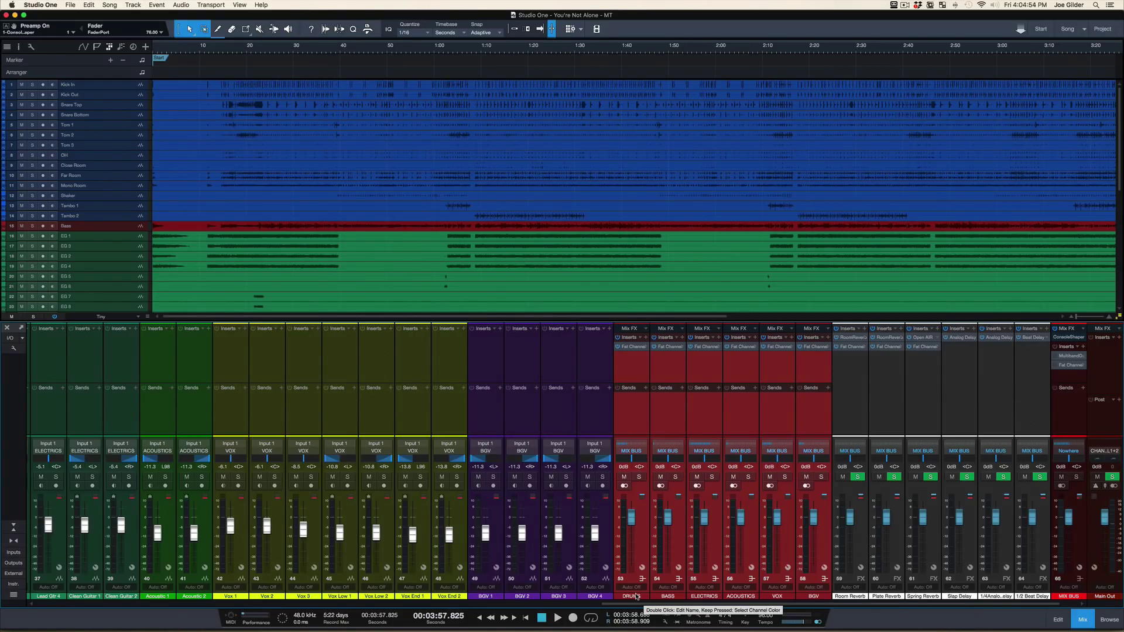
pyautogui.click(810, 427)
pyautogui.keyDown('shift'); pyautogui.click(775, 427); pyautogui.keyUp('shift')
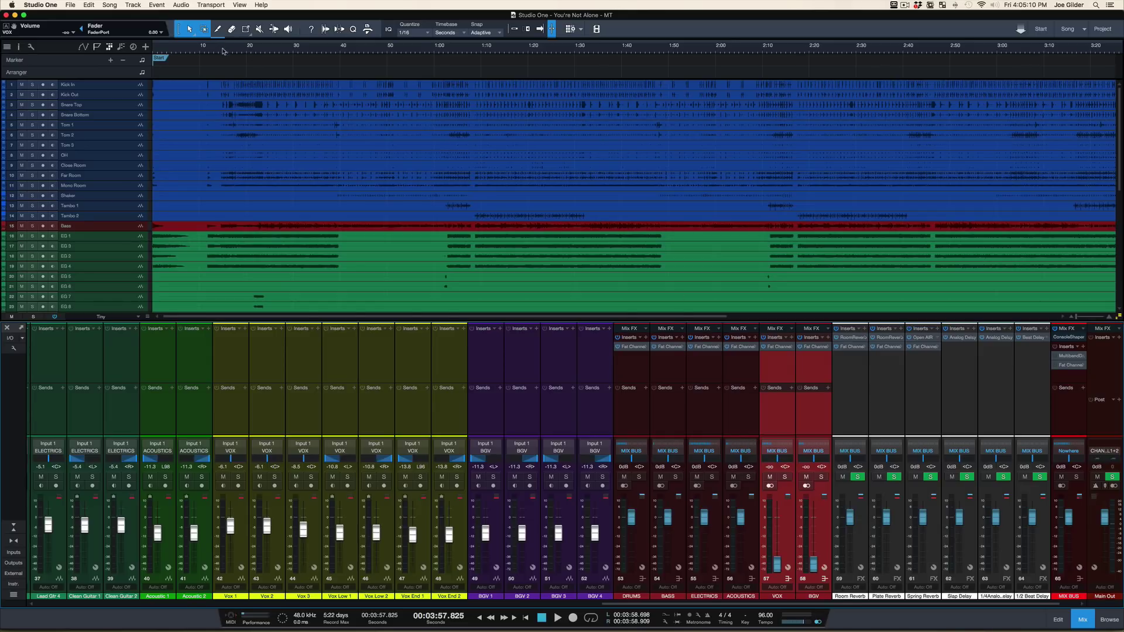
# Step: Place the playhead at 3:27.151, just before the last chorus vocals, and play the section twice with the vocal buses down
pyautogui.hscroll(10, 798, 101)
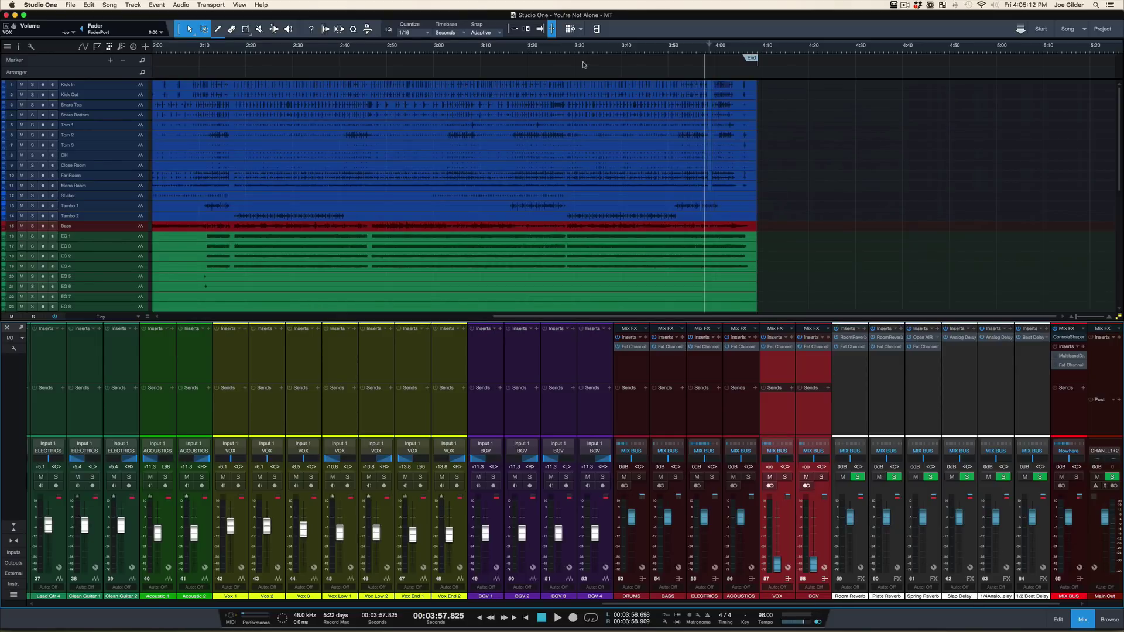
pyautogui.scroll(-8, 635, 151)
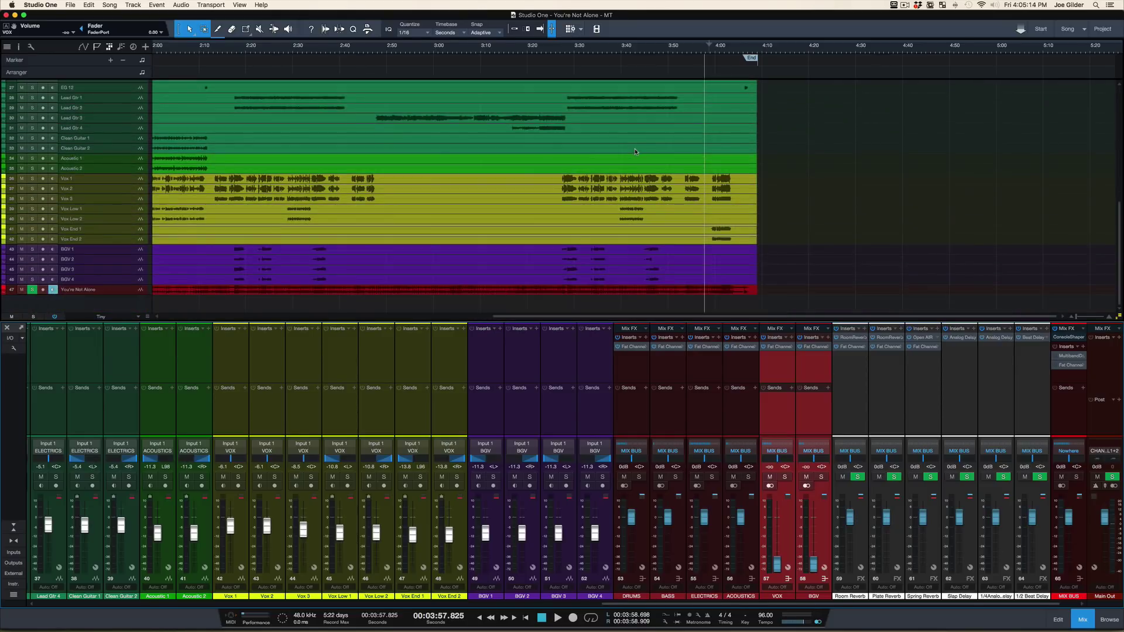
pyautogui.moveTo(569, 51); pyautogui.dragTo(560, 73)
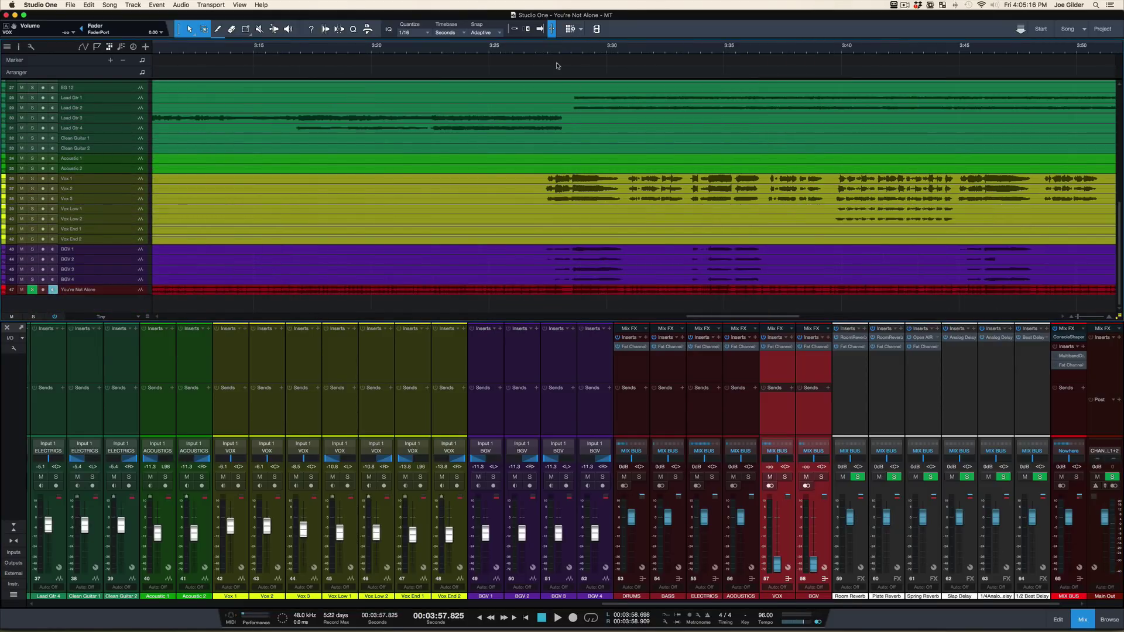
pyautogui.click(539, 54)
pyautogui.press('space')
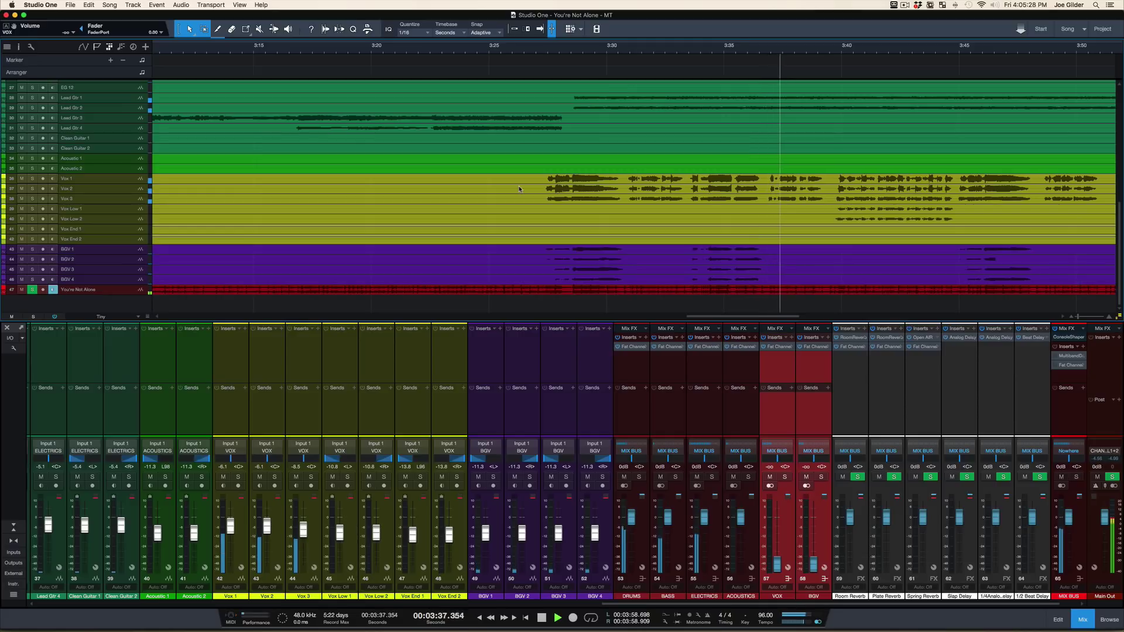
pyautogui.press('space')
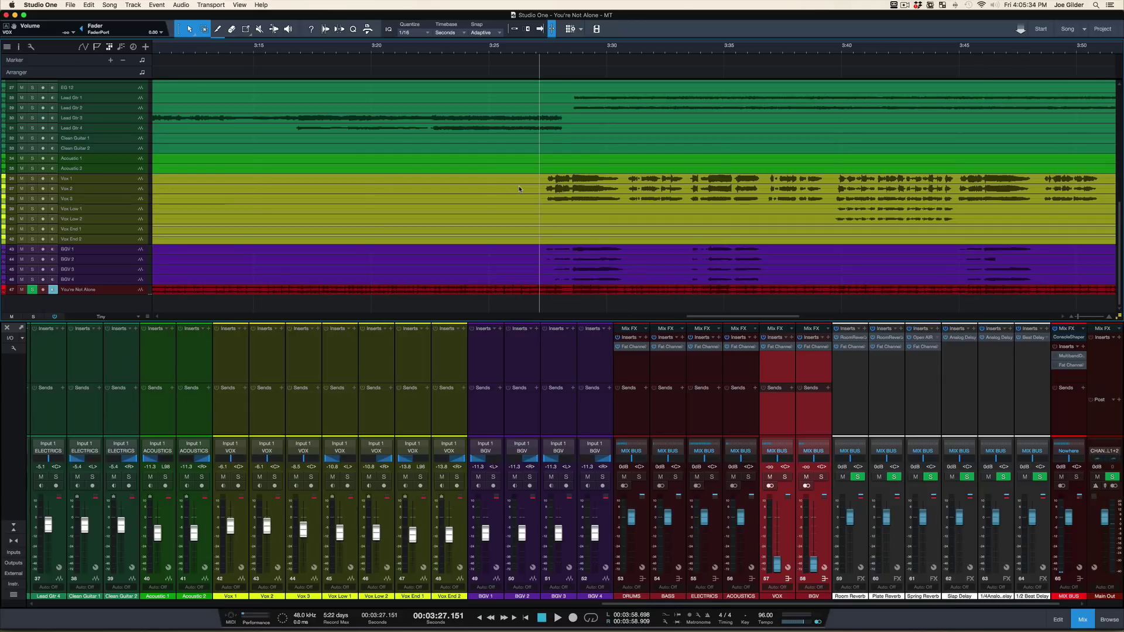
pyautogui.press('space')
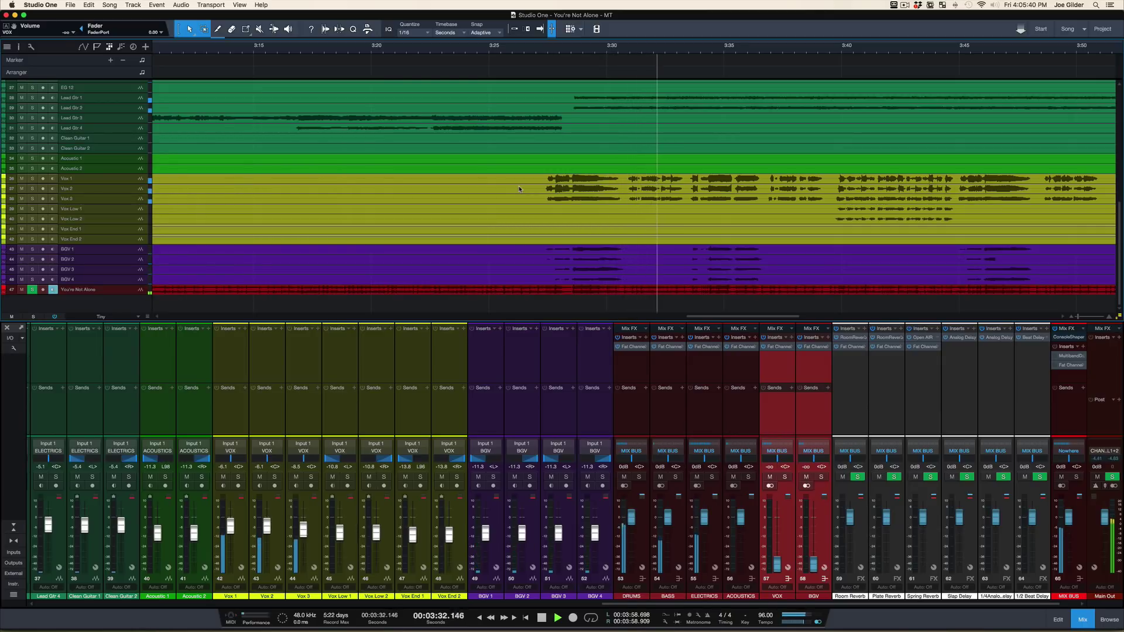
pyautogui.press('space')
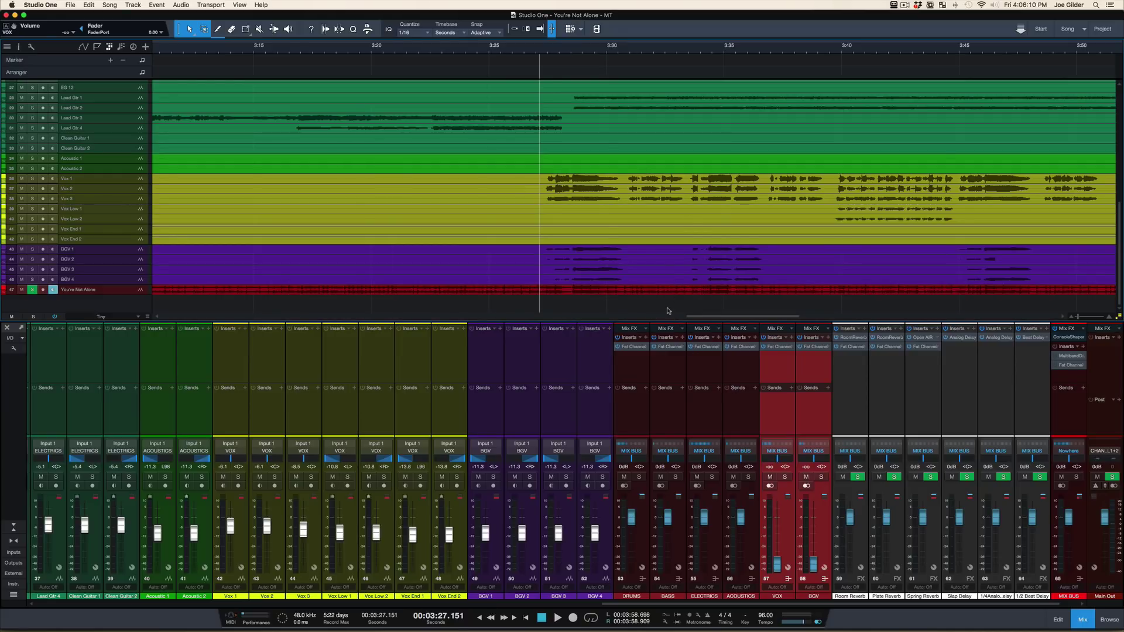
# Step: Set the loop range from 3:27.226 to 3:50.834 over the last chorus and turn looping on
pyautogui.hscroll(-15, 664, 255)
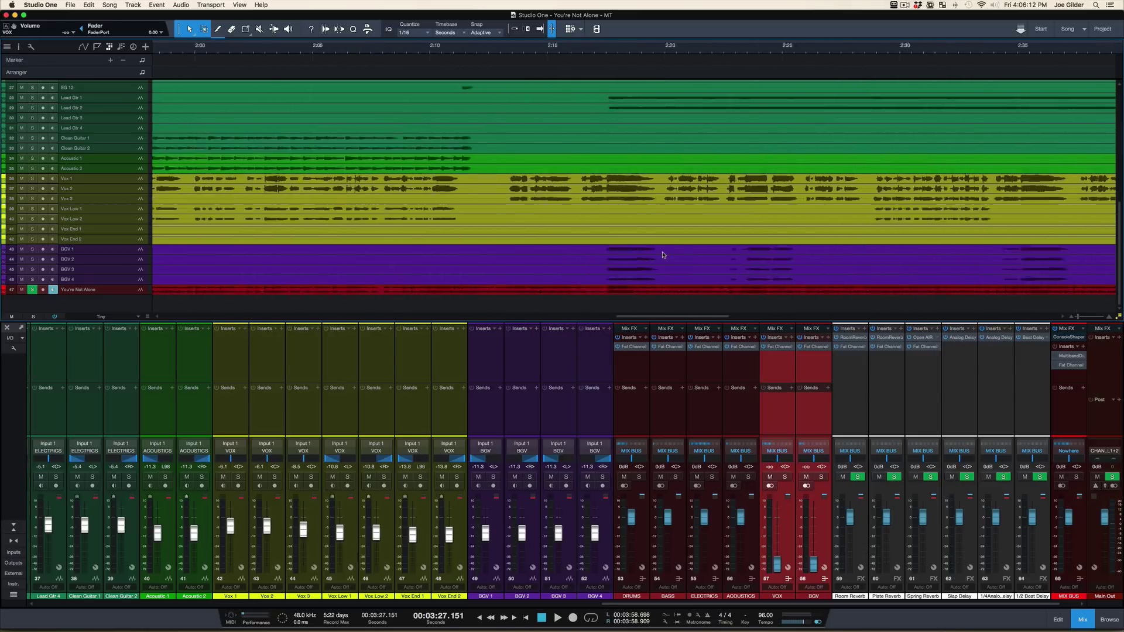
pyautogui.hscroll(15, 461, 153)
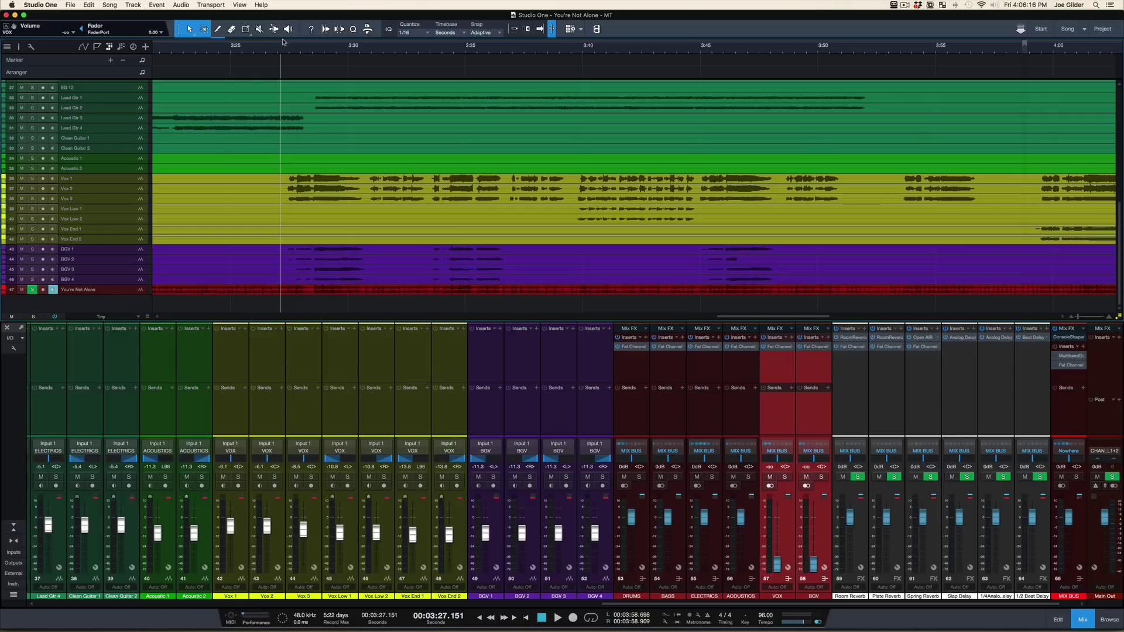
pyautogui.moveTo(838, 54); pyautogui.dragTo(283, 54)
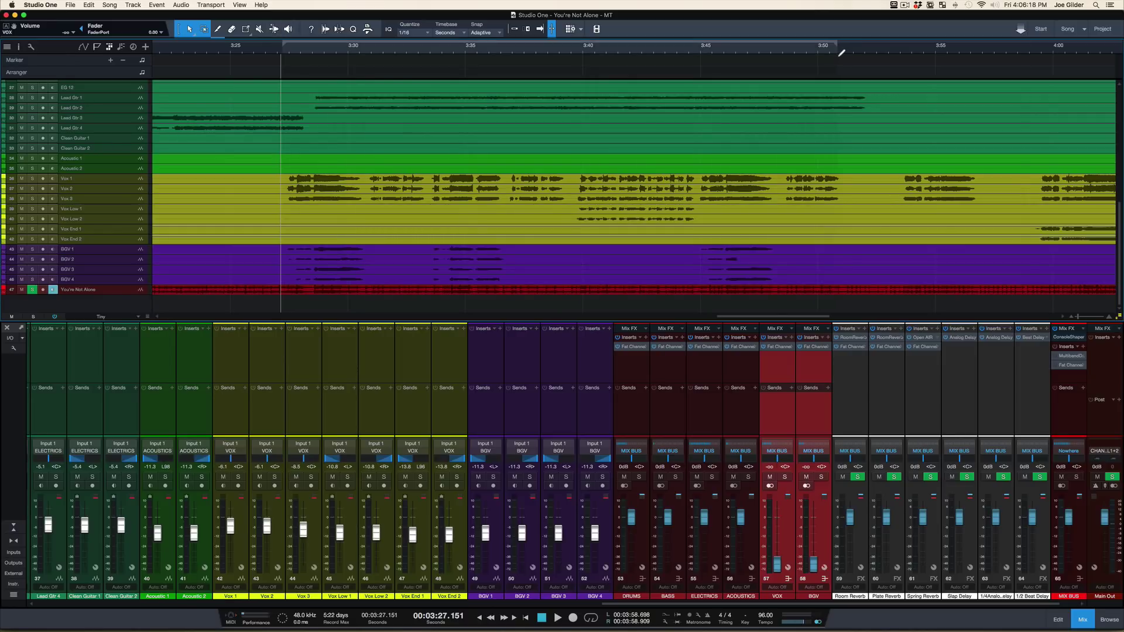
pyautogui.press('/')
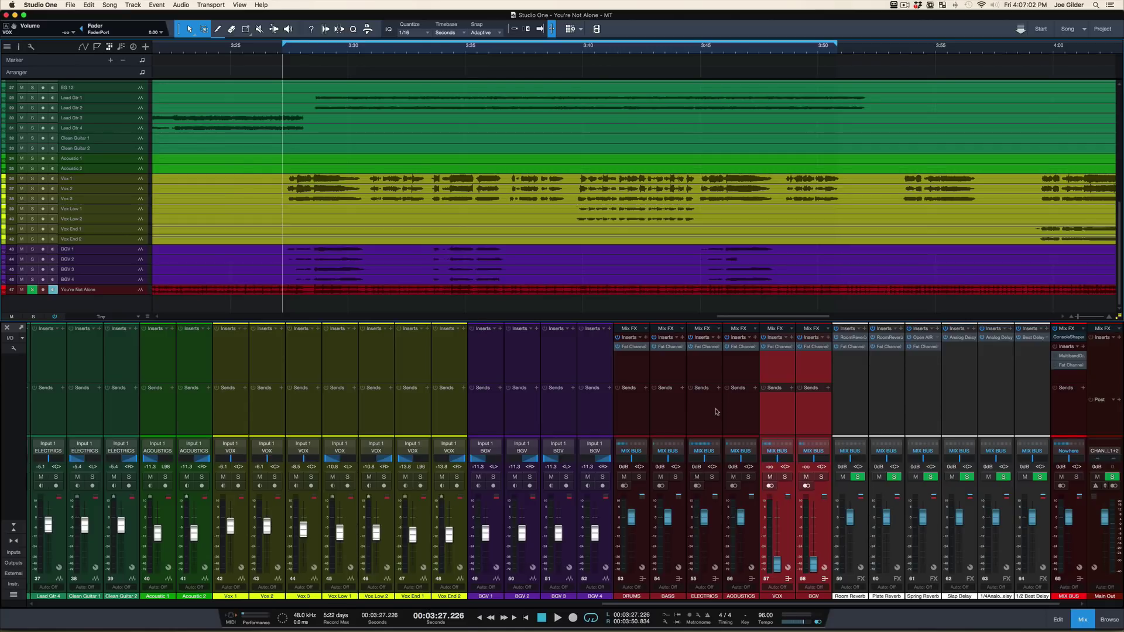
# Step: Play the loop, move its start to 3:28.421, and stop playback with the playhead at the new loop start
pyautogui.press('space')
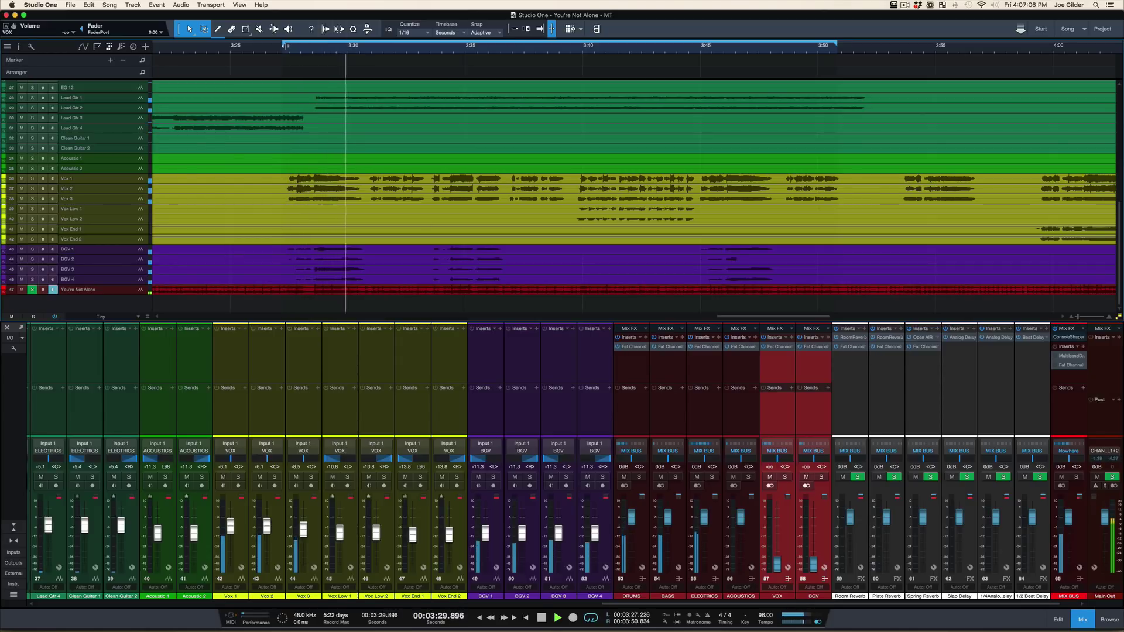
pyautogui.moveTo(313, 44); pyautogui.dragTo(311, 45)
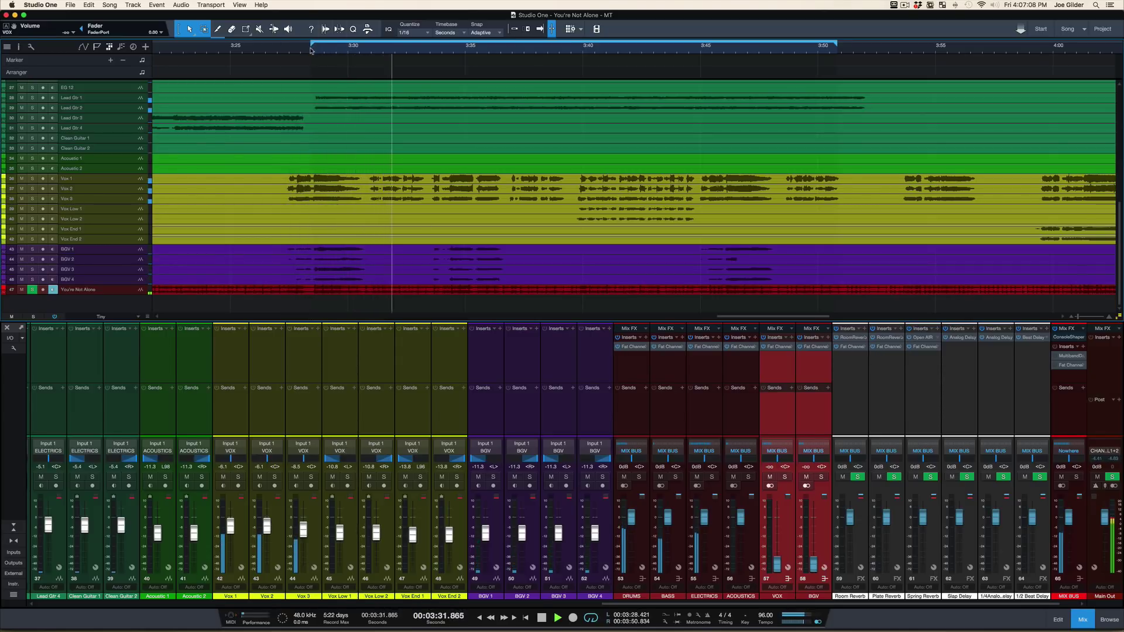
pyautogui.click(311, 50)
pyautogui.press('space')
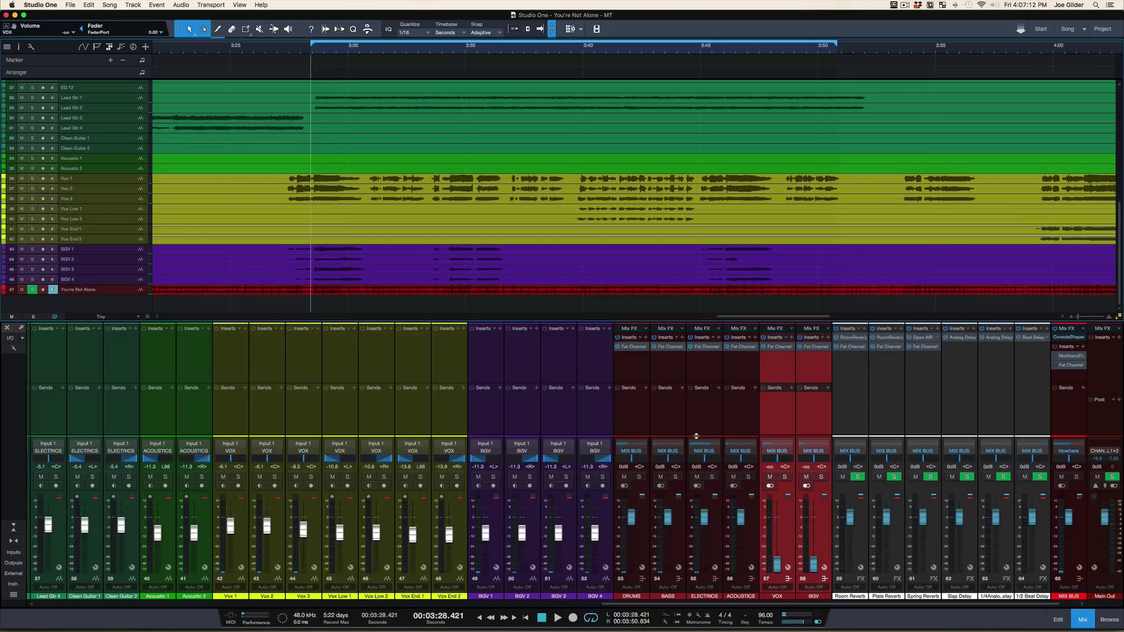
# Step: Select the BASS, ELECTRICS and ACOUSTICS bus channels together and lower their faders to -∞
pyautogui.click(703, 418)
pyautogui.keyDown('shift'); pyautogui.click(726, 421); pyautogui.keyUp('shift')
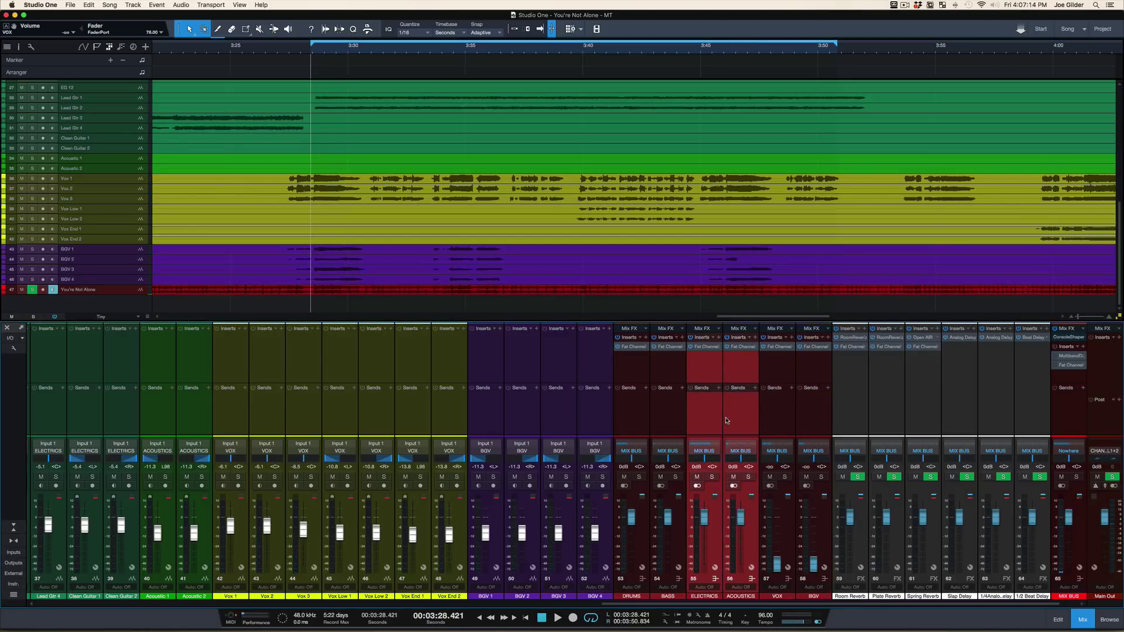
pyautogui.keyDown('shift'); pyautogui.click(673, 420); pyautogui.keyUp('shift')
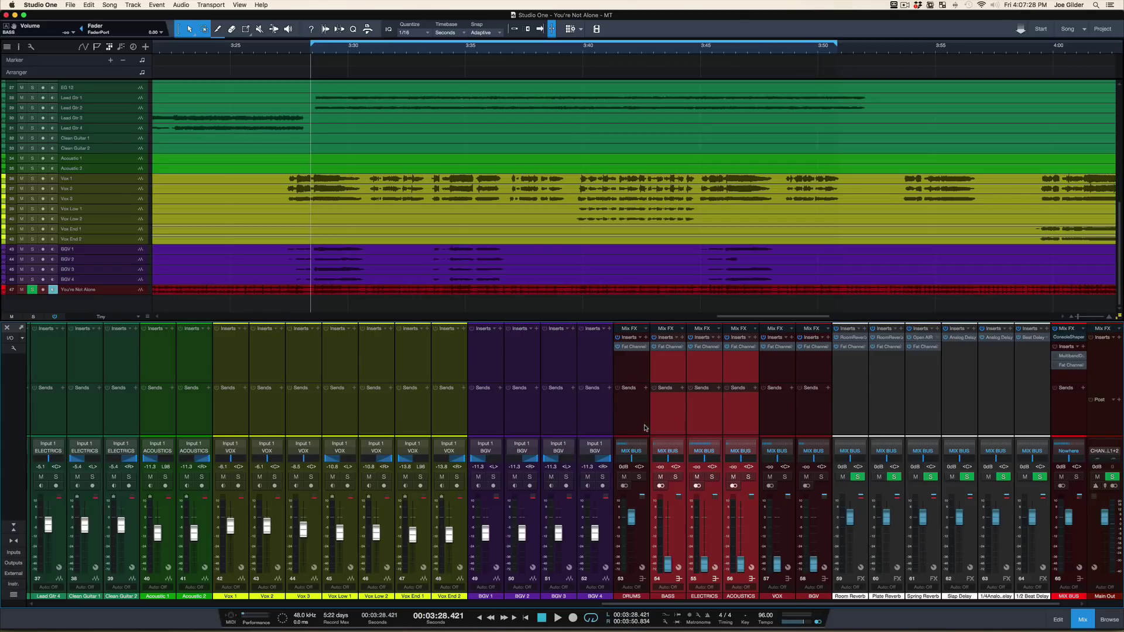
# Step: Select the BASS through BGV bus channels together and reset their faders to 0 dB
pyautogui.click(646, 427)
pyautogui.keyDown('shift'); pyautogui.click(816, 415); pyautogui.keyUp('shift')
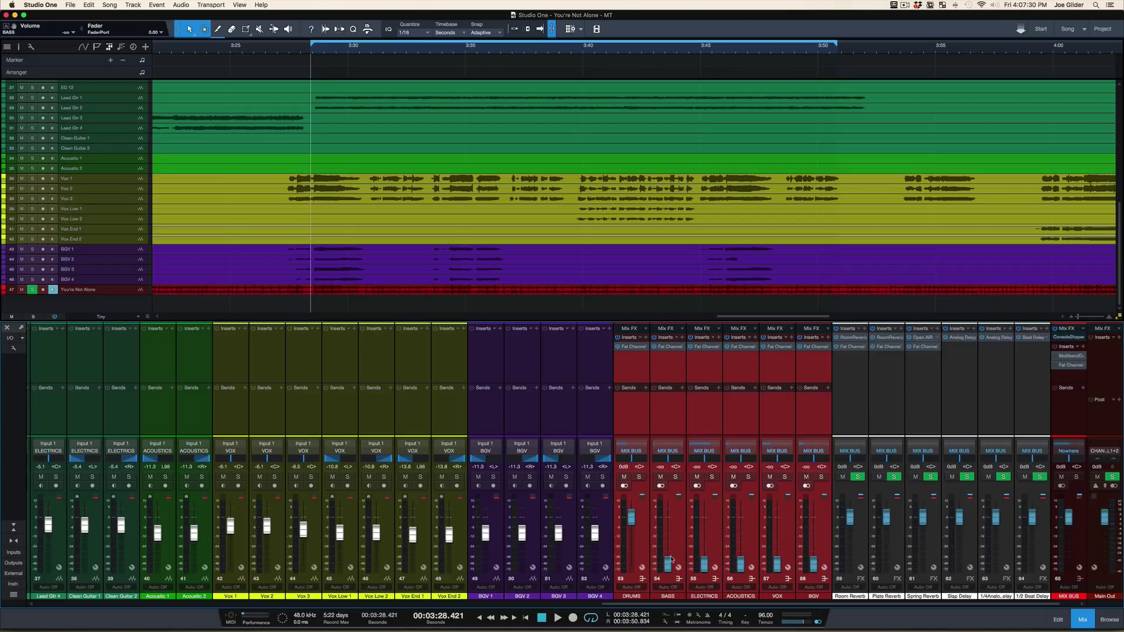
pyautogui.click(672, 404)
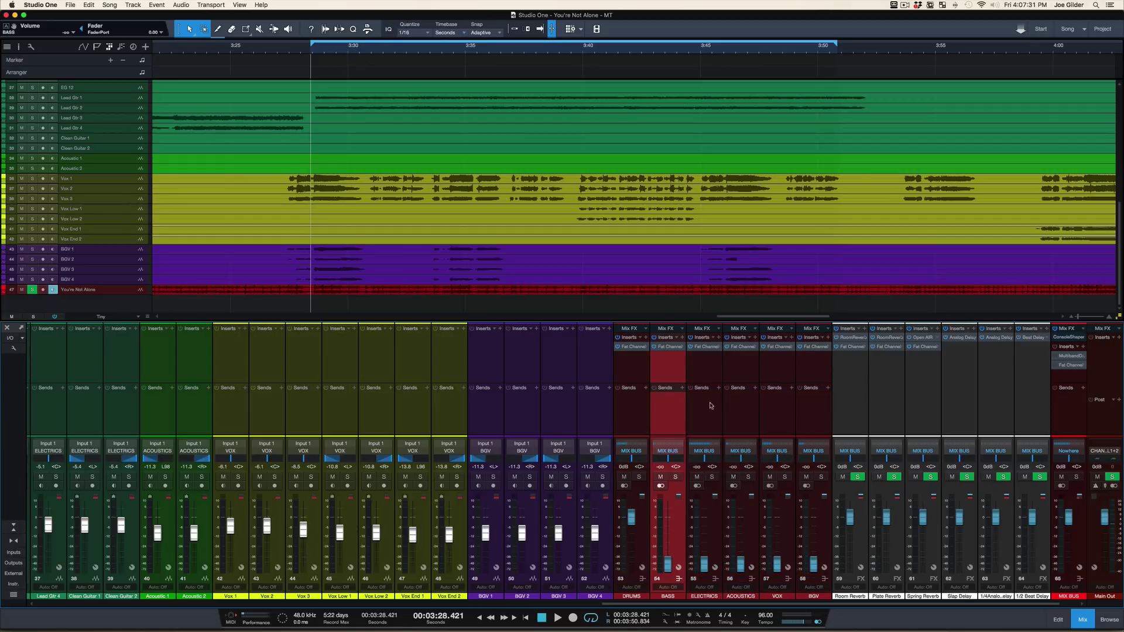
pyautogui.keyDown('shift'); pyautogui.click(814, 419); pyautogui.keyUp('shift')
pyautogui.keyDown('alt'); pyautogui.click(812, 565); pyautogui.keyUp('alt')
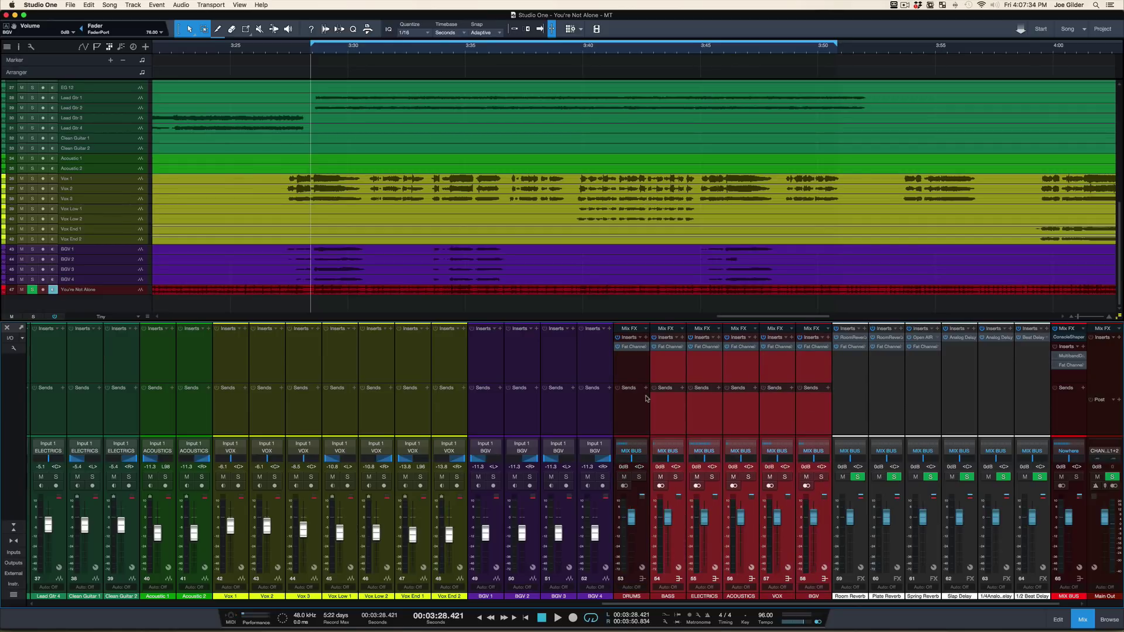
# Step: Play the looped chorus, undo the fader reset on the BASS through BGV buses, and stop playback
pyautogui.press('space')
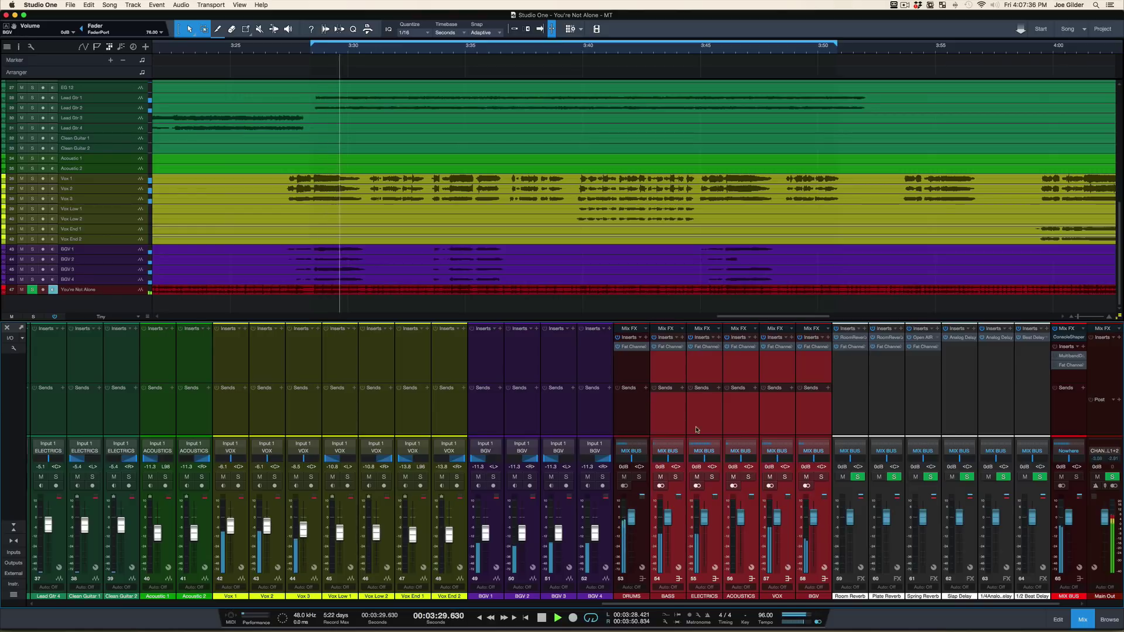
pyautogui.press('super+z')
pyautogui.press('space')
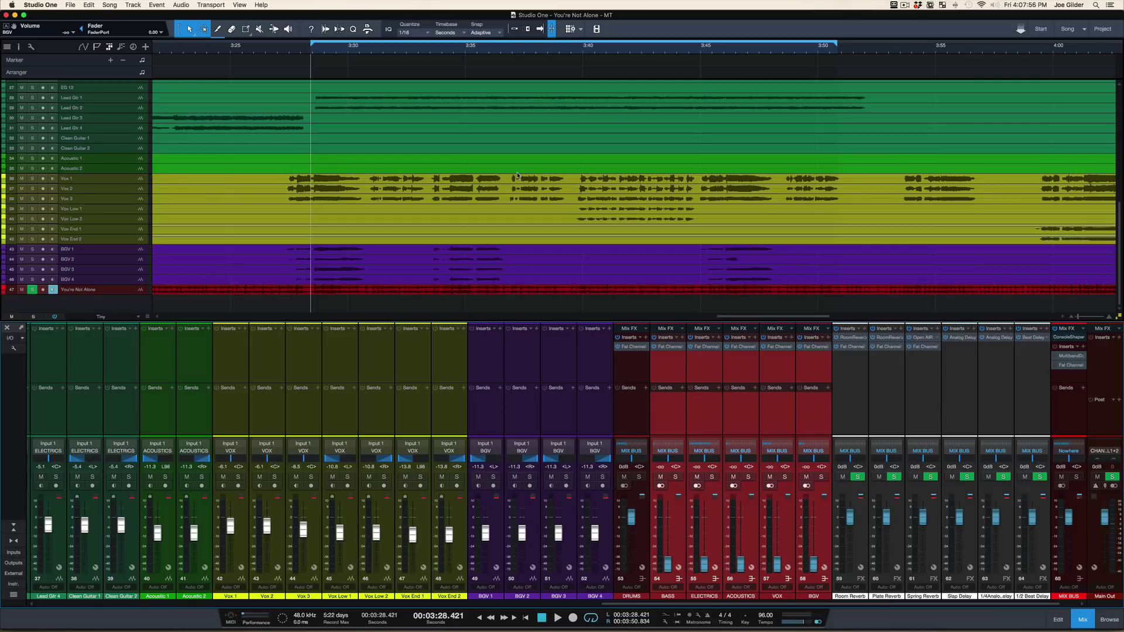
# Step: Open the Fat Channel insert on the DRUMS bus and reposition its window higher above the console
pyautogui.scroll(10, 456, 183)
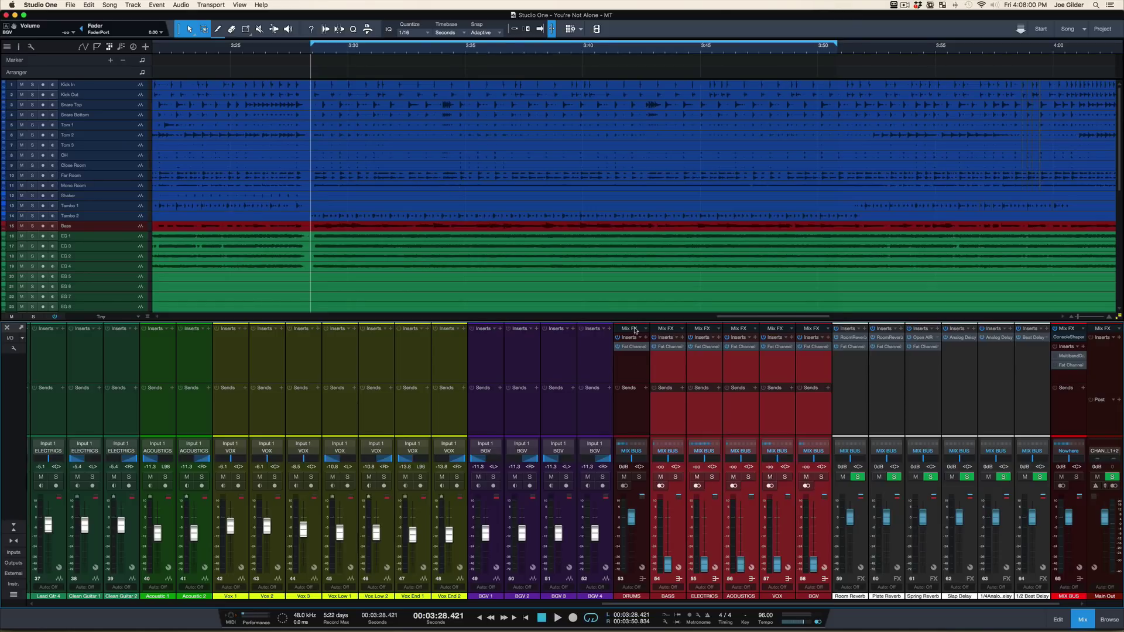
pyautogui.click(629, 347)
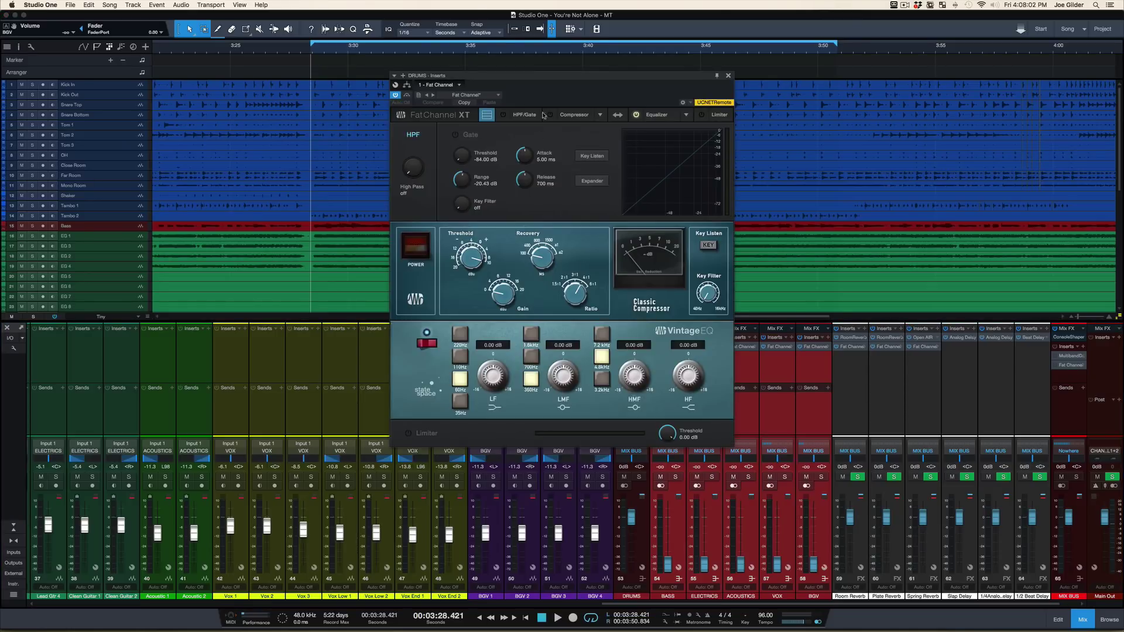
pyautogui.moveTo(547, 78); pyautogui.dragTo(512, 55)
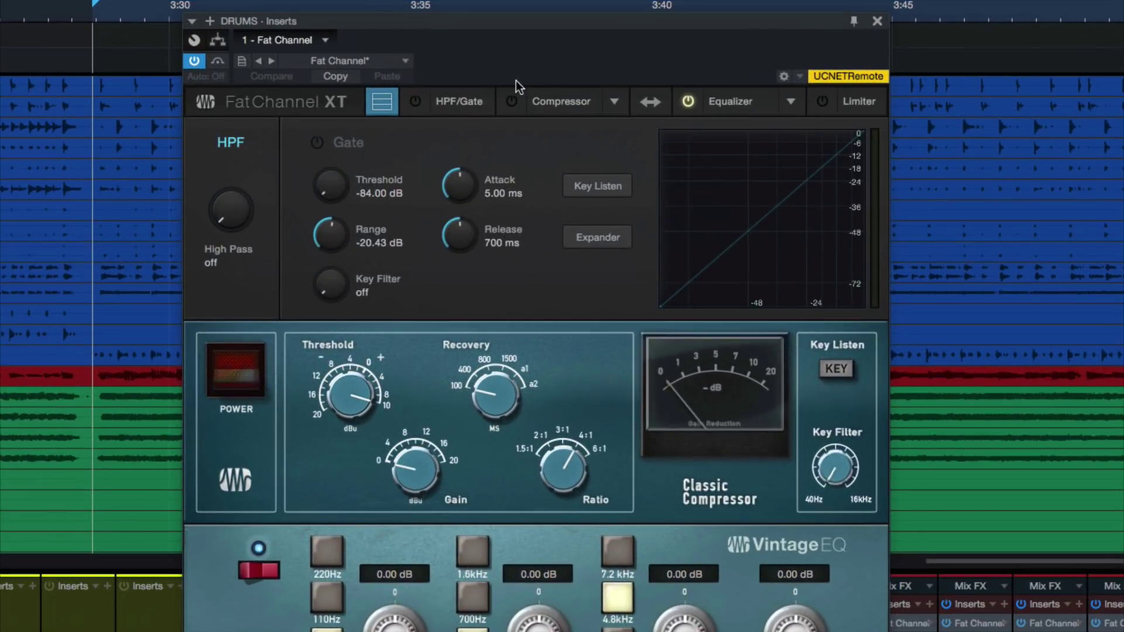
pyautogui.moveTo(508, 28); pyautogui.dragTo(517, 1)
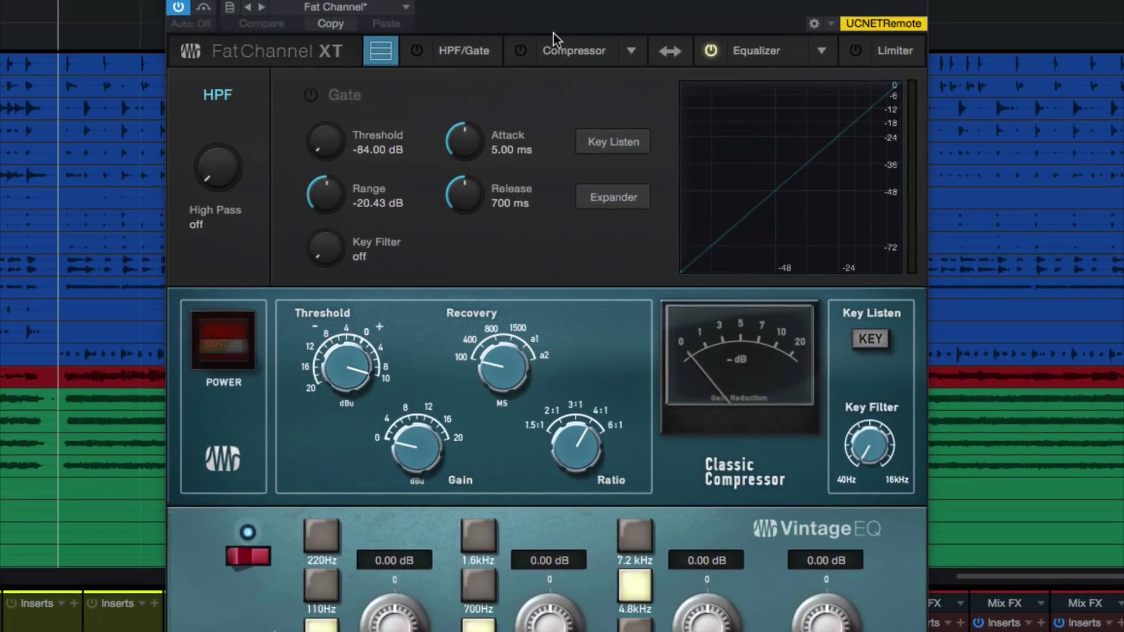
pyautogui.moveTo(543, 21); pyautogui.dragTo(539, 32)
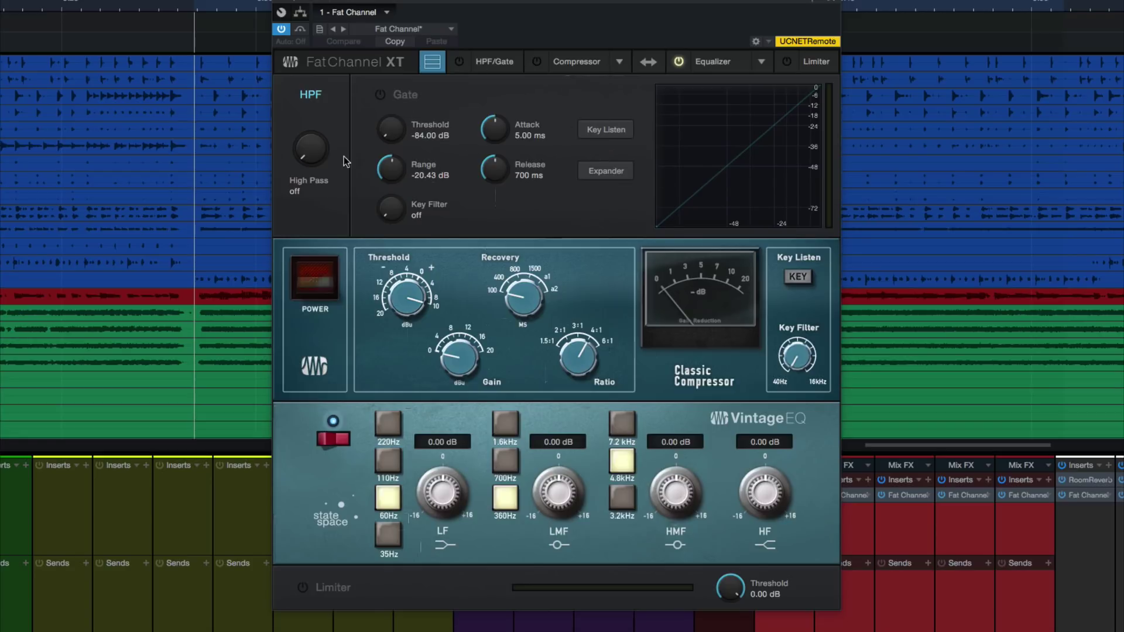
# Step: Try the high-pass filter, return it to off, and swap the compressor and equalizer order back and forth
pyautogui.moveTo(309, 155); pyautogui.dragTo(342, 175)
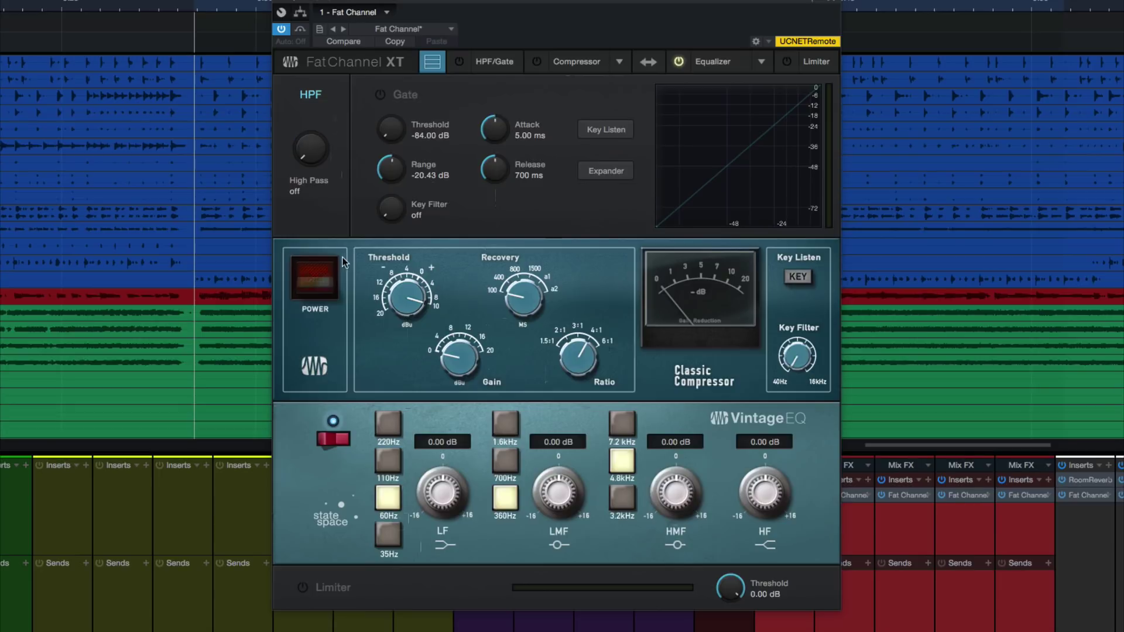
pyautogui.click(647, 62)
pyautogui.click(648, 62)
# Step: Try the Vintage EQ's LMF frequencies 1.6 kHz and 360 Hz and the LF band at 220 Hz, leaving both gains at 0 dB
pyautogui.click(507, 424)
pyautogui.click(505, 491)
pyautogui.moveTo(555, 497); pyautogui.dragTo(550, 547)
pyautogui.moveTo(561, 511); pyautogui.dragTo(561, 482)
pyautogui.click(387, 432)
pyautogui.moveTo(443, 500); pyautogui.dragTo(449, 471)
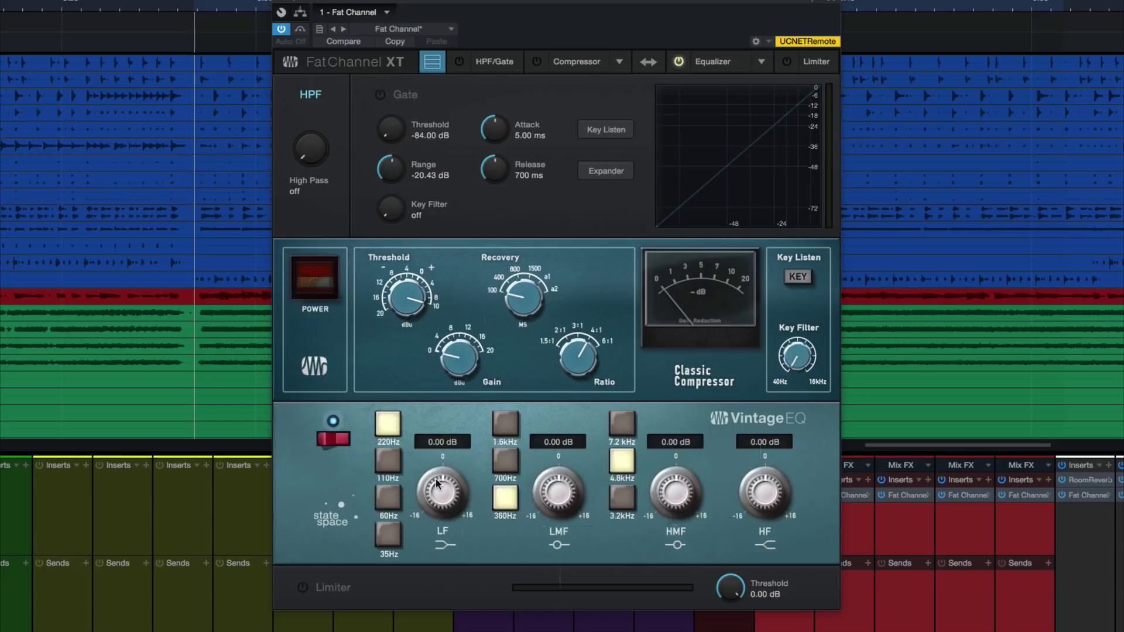
# Step: Try the Vintage EQ's HF gain, reset it to 0 dB, and test the compressor's Recovery control
pyautogui.moveTo(756, 493); pyautogui.dragTo(779, 528)
pyautogui.doubleClick(773, 495)
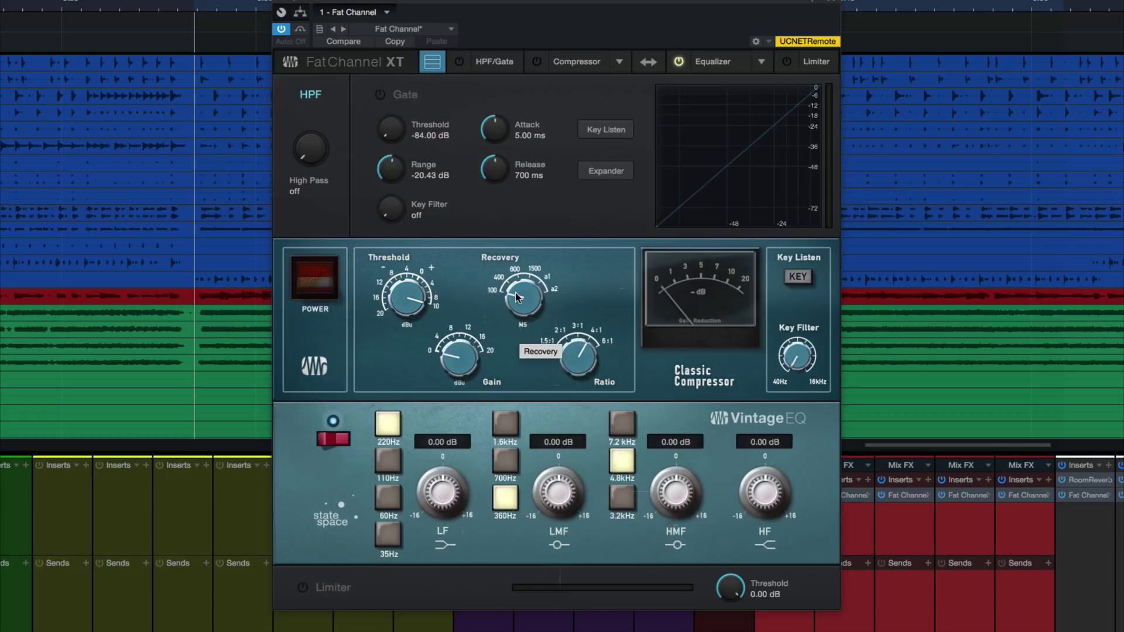
pyautogui.moveTo(515, 292); pyautogui.dragTo(531, 241)
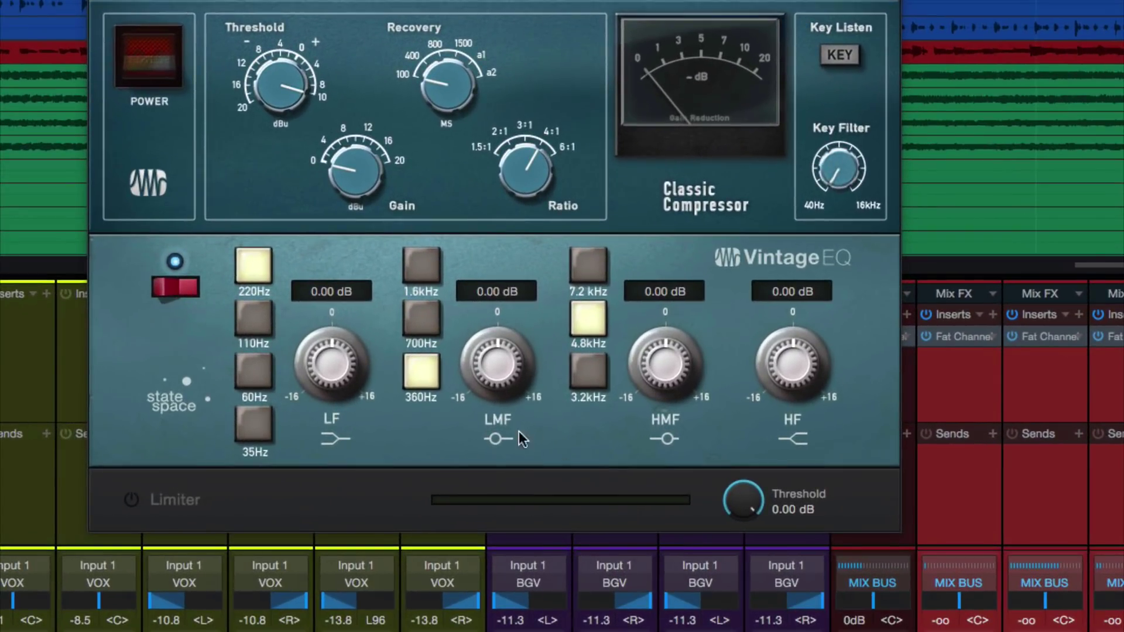
# Step: Try cutting the LMF band at 360 Hz and boosting the LF band at 220 Hz, resetting each gain
pyautogui.moveTo(492, 363); pyautogui.dragTo(413, 396)
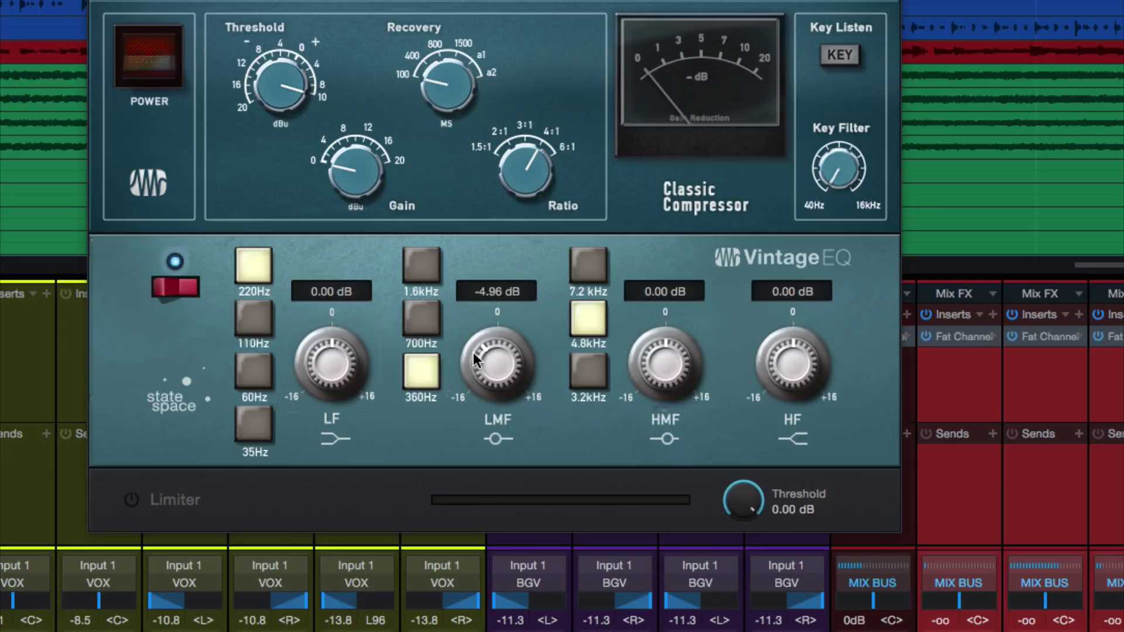
pyautogui.moveTo(487, 361); pyautogui.dragTo(488, 355)
pyautogui.doubleClick(488, 355)
pyautogui.moveTo(331, 380); pyautogui.dragTo(331, 357)
pyautogui.doubleClick(354, 368)
# Step: Cut the LMF band at 360 Hz to -2.88 dB and boost the LF band at 110 Hz to 2.24 dB
pyautogui.moveTo(498, 363)
pyautogui.mouseDown()
pyautogui.moveTo(511, 307)
pyautogui.moveTo(492, 376)
pyautogui.mouseUp()
pyautogui.moveTo(328, 363)
pyautogui.mouseDown()
pyautogui.moveTo(331, 350)
pyautogui.moveTo(298, 341)
pyautogui.moveTo(325, 357)
pyautogui.mouseUp()
pyautogui.click(262, 310)
# Step: Compare HMF boosts at 4.8 kHz and 3.2 kHz, then keep the band at 4.8 kHz with 3.20 dB of gain
pyautogui.moveTo(689, 359); pyautogui.dragTo(691, 328)
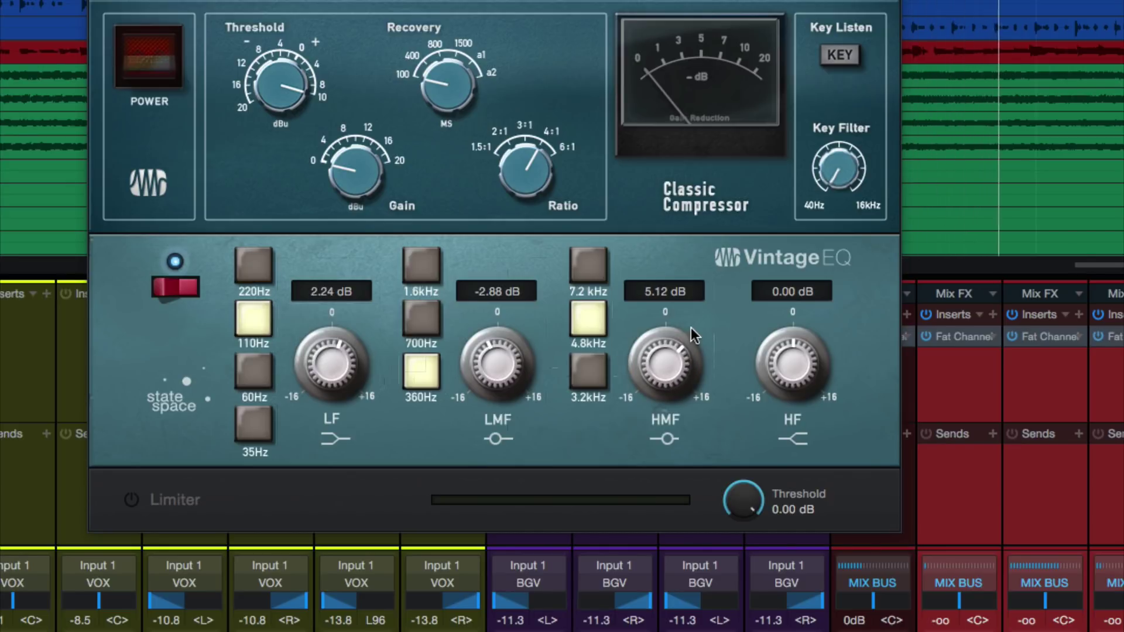
pyautogui.click(588, 364)
pyautogui.moveTo(645, 364); pyautogui.dragTo(660, 326)
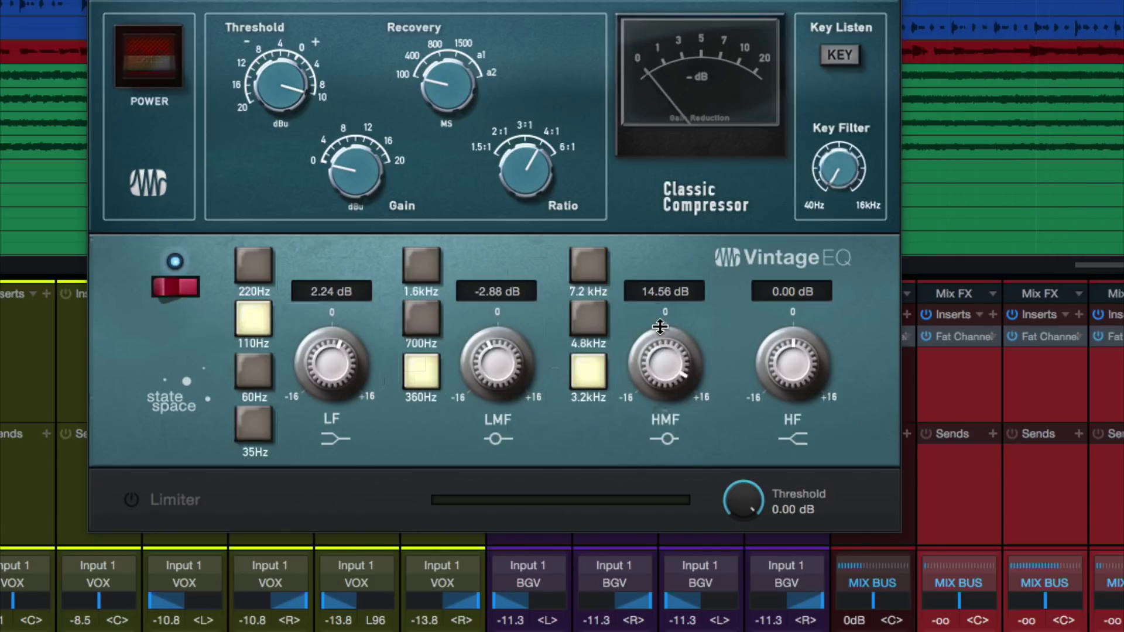
pyautogui.click(589, 320)
pyautogui.moveTo(669, 366); pyautogui.dragTo(661, 423)
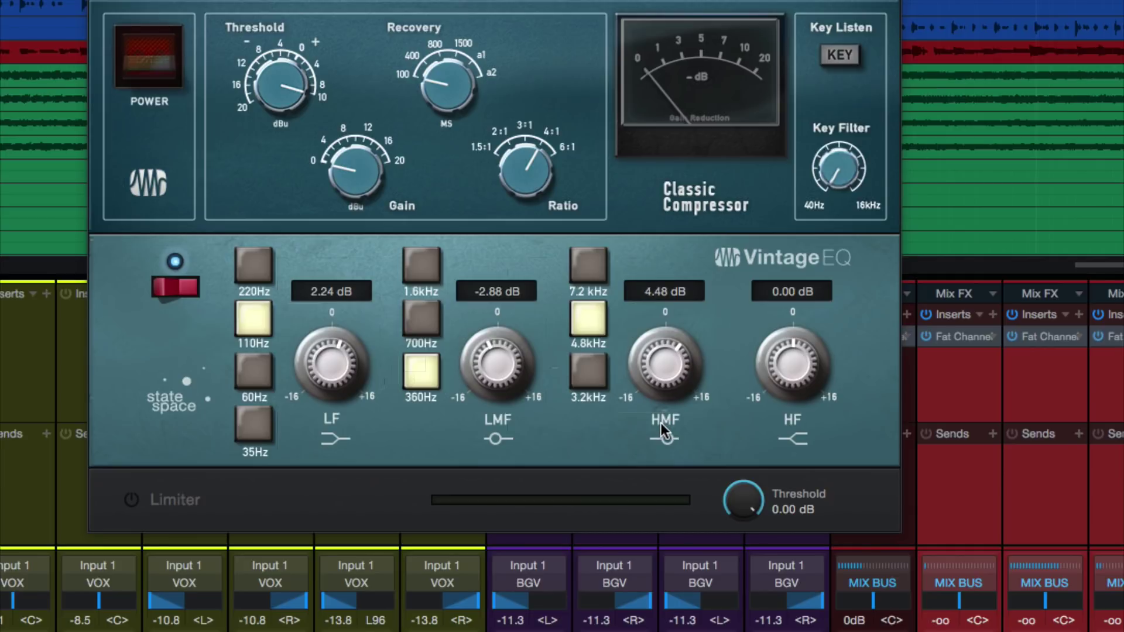
pyautogui.moveTo(664, 350); pyautogui.dragTo(663, 360)
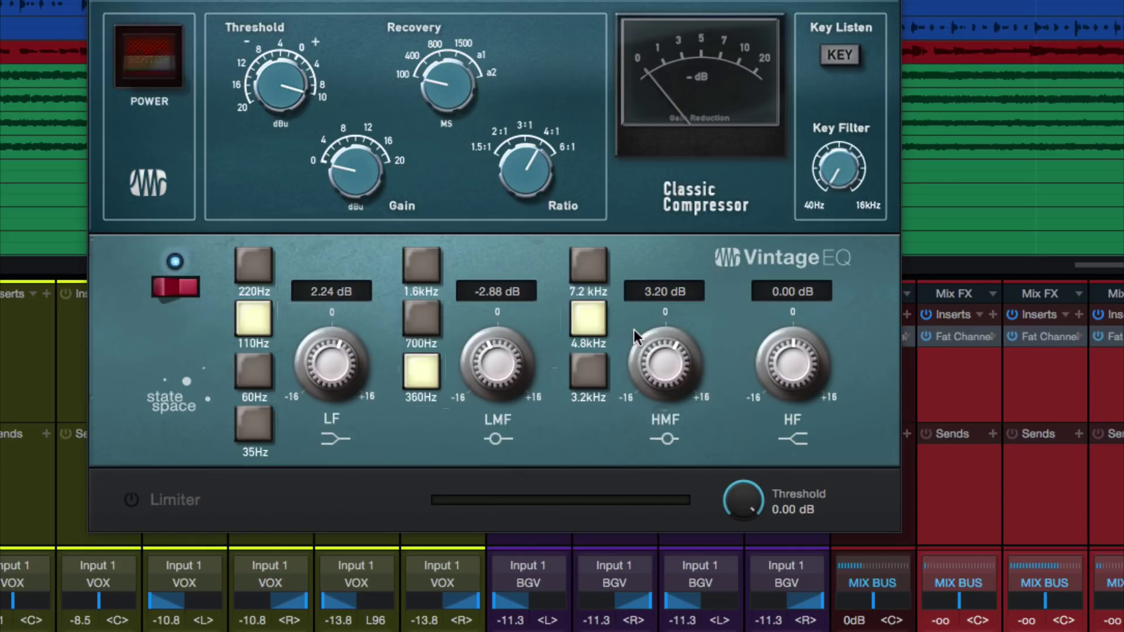
# Step: Turn on the Classic Compressor and set its threshold to about 10 dBu, ratio to about 2:1 and recovery to about 100 ms
pyautogui.click(147, 62)
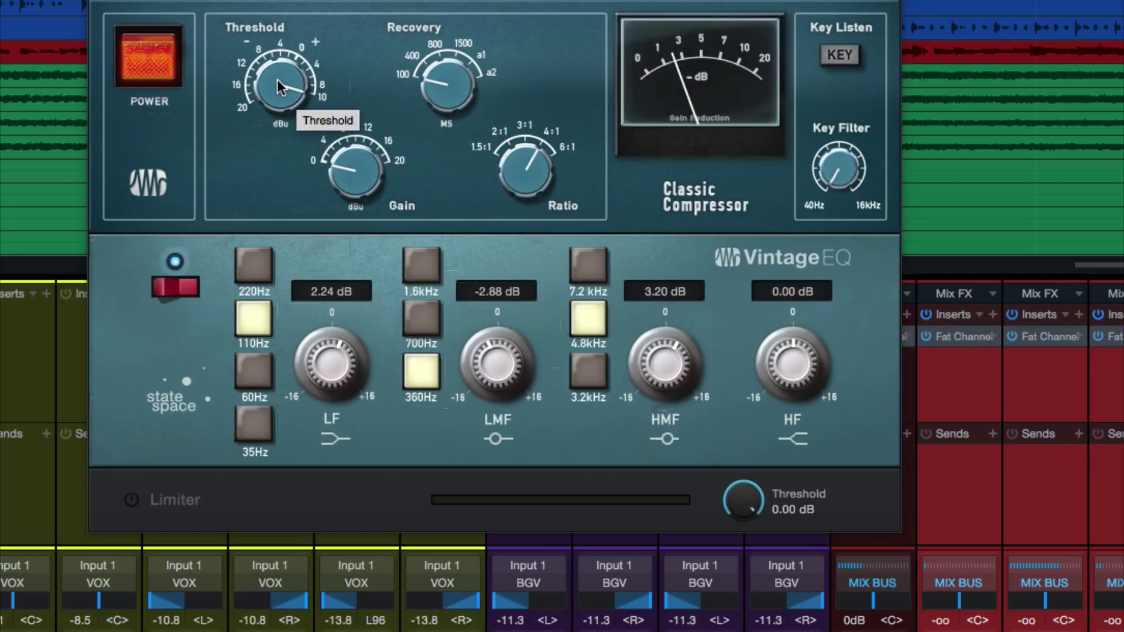
pyautogui.moveTo(284, 73); pyautogui.dragTo(275, 126)
pyautogui.moveTo(537, 167); pyautogui.dragTo(509, 234)
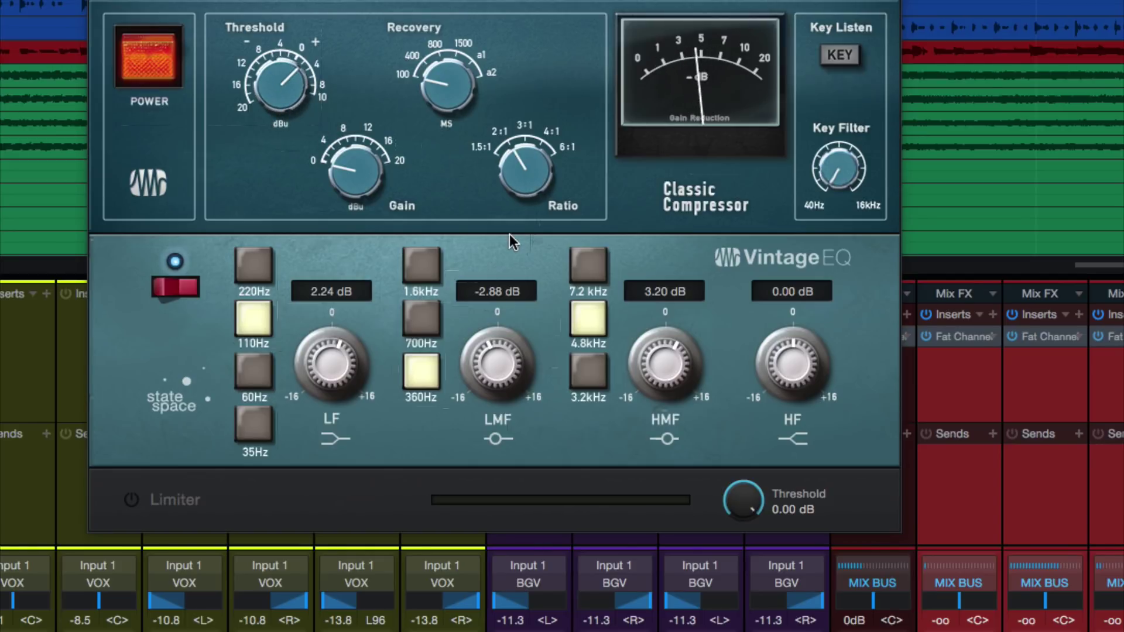
pyautogui.moveTo(280, 80); pyautogui.dragTo(278, 24)
pyautogui.moveTo(443, 102); pyautogui.dragTo(441, 87)
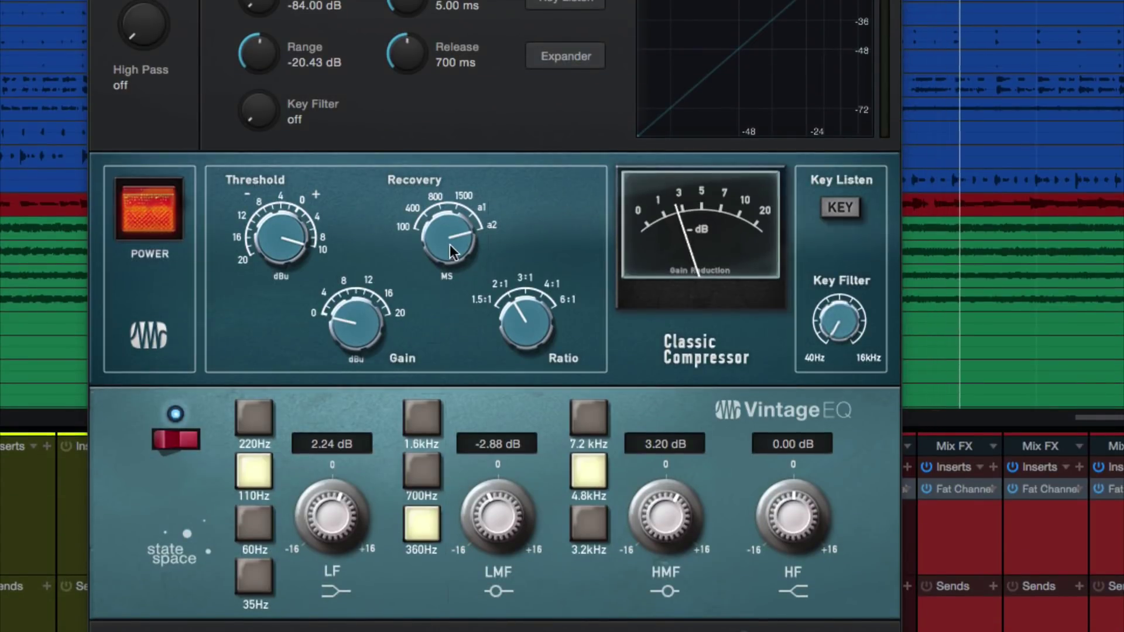
pyautogui.moveTo(450, 244); pyautogui.dragTo(420, 360)
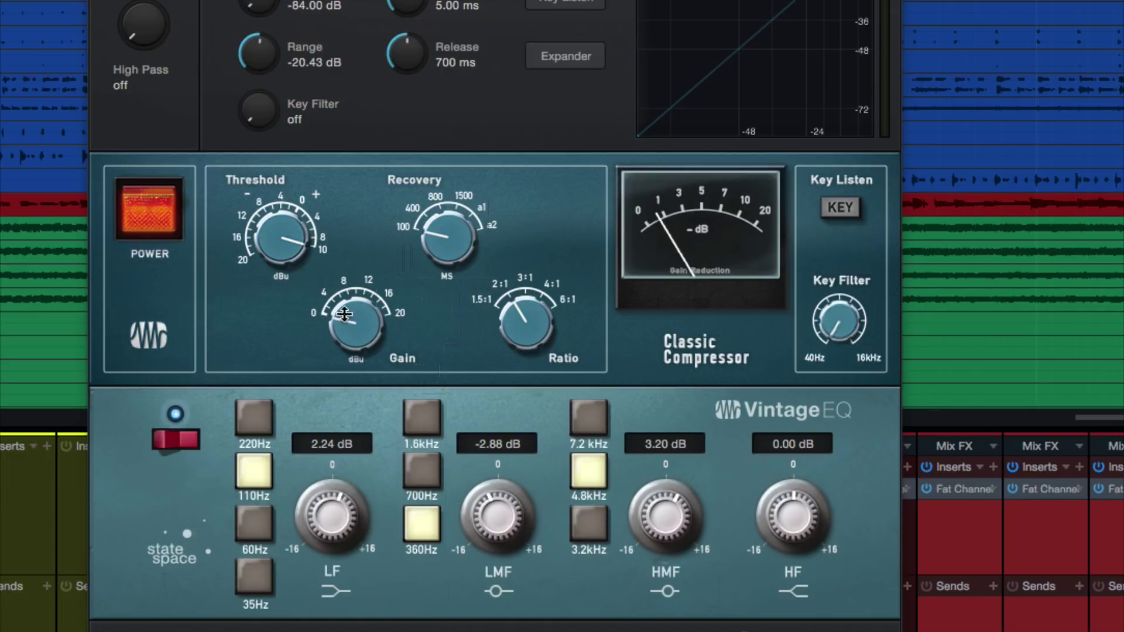
# Step: Raise the Classic Compressor's gain to about 2 dBu and compare the drums with the compressor off and on
pyautogui.moveTo(359, 348); pyautogui.dragTo(346, 293)
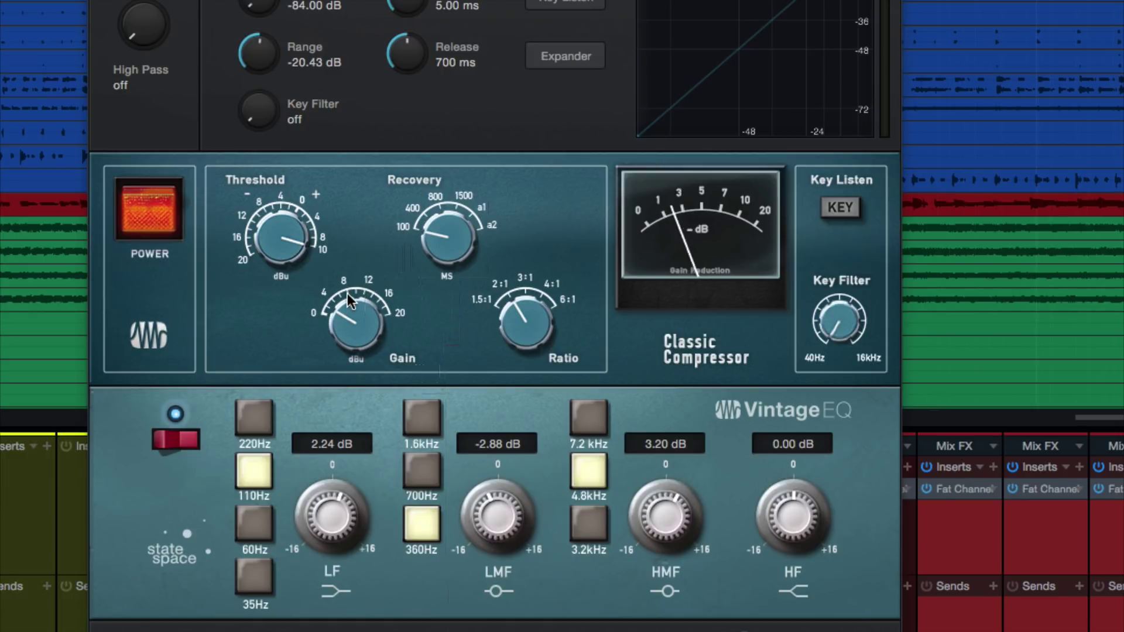
pyautogui.click(149, 199)
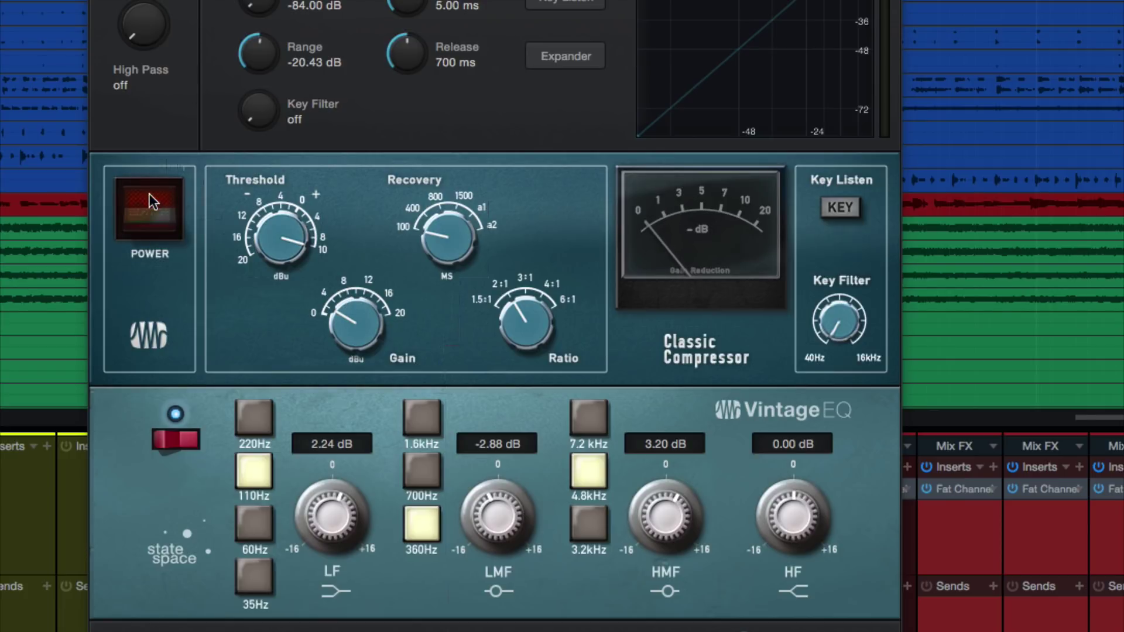
pyautogui.click(151, 202)
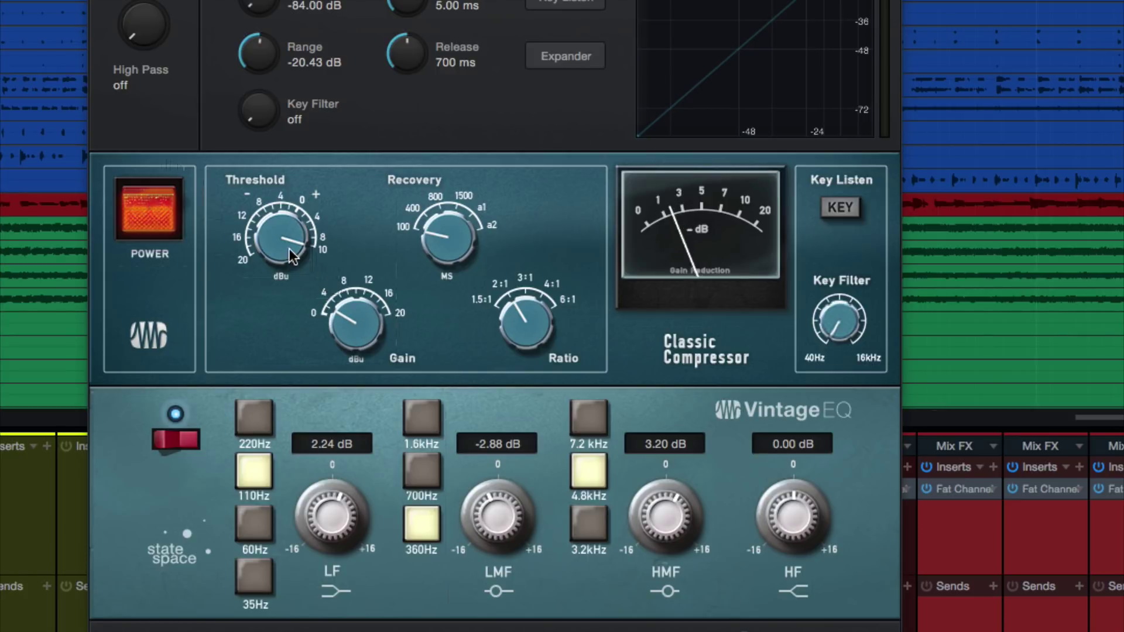
pyautogui.moveTo(339, 315)
pyautogui.mouseDown()
pyautogui.moveTo(337, 326)
pyautogui.moveTo(339, 311)
pyautogui.mouseUp()
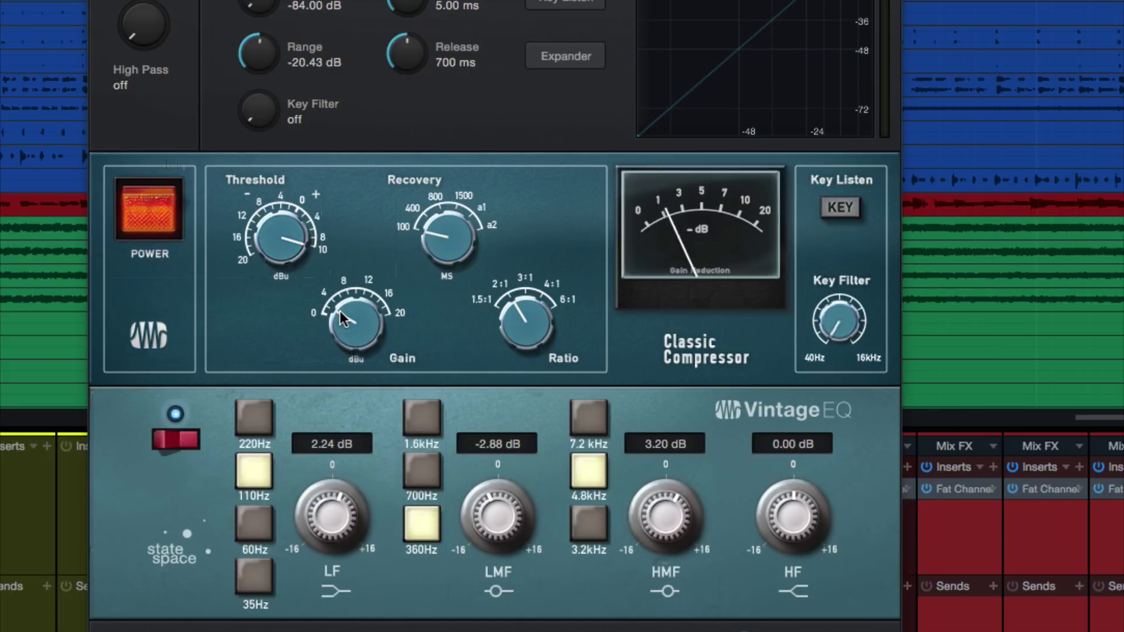
# Step: Set the Classic Compressor's ratio to about 1.5:1, threshold to about 8 dBu and gain to about 4 dBu
pyautogui.moveTo(511, 318); pyautogui.dragTo(513, 351)
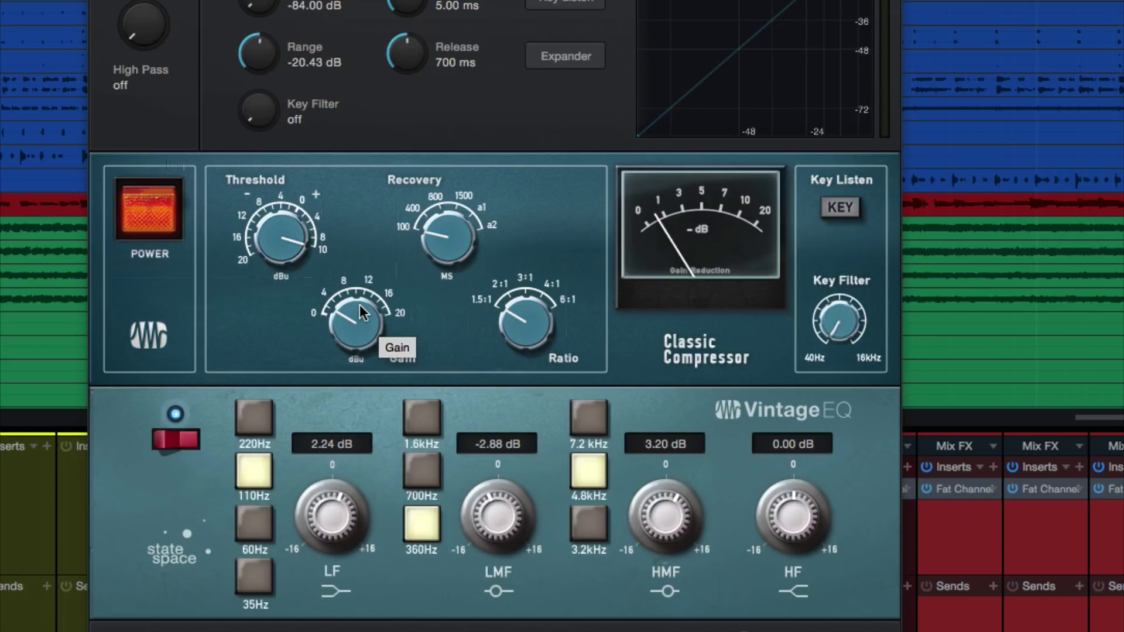
pyautogui.moveTo(288, 240); pyautogui.dragTo(287, 250)
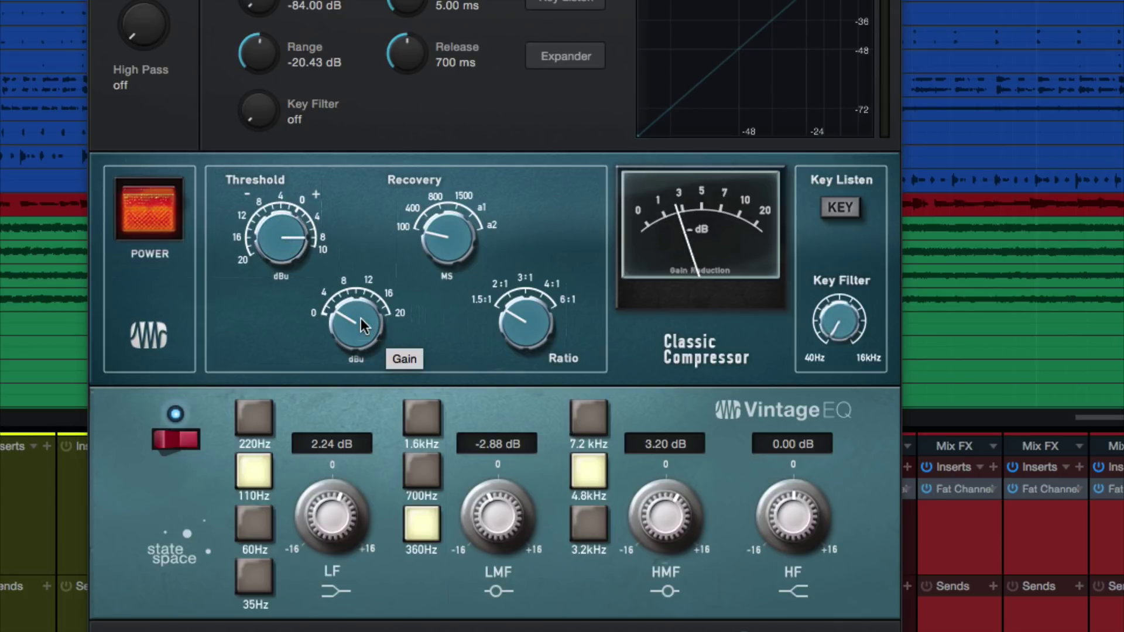
pyautogui.moveTo(362, 326); pyautogui.dragTo(363, 315)
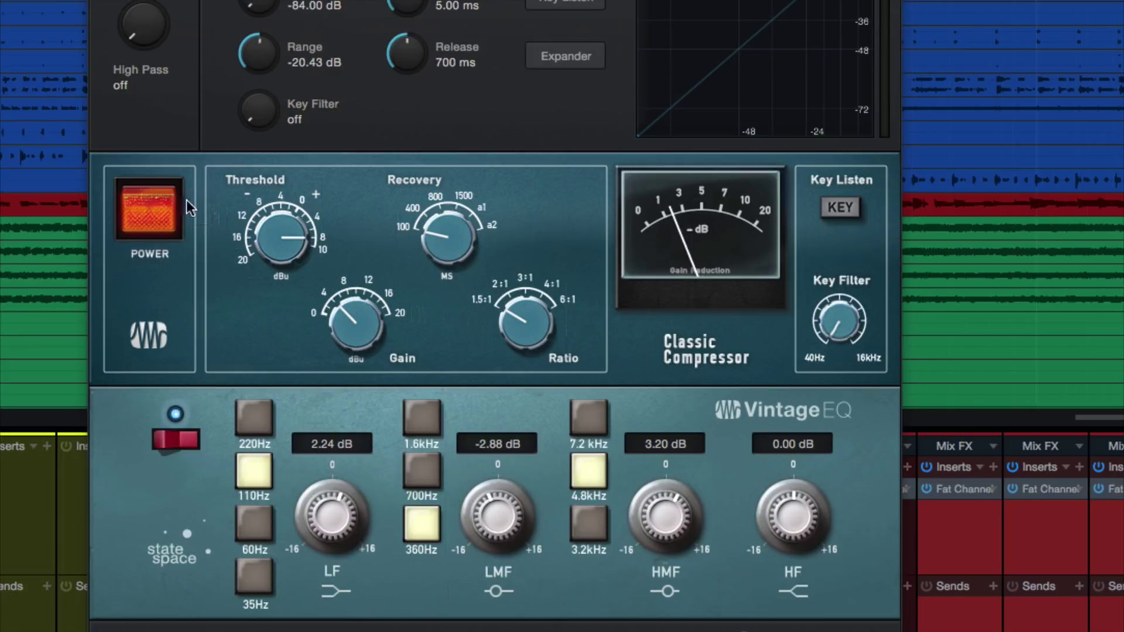
# Step: Compare the drums with the Classic Compressor off and on, and trim its gain down slightly
pyautogui.click(144, 196)
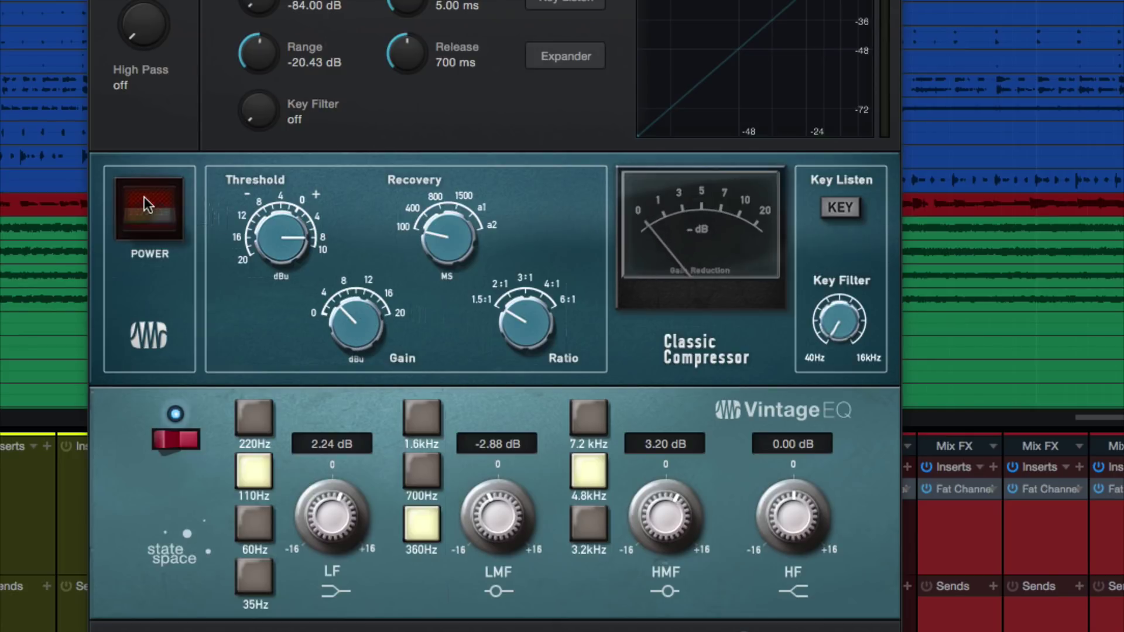
pyautogui.click(144, 197)
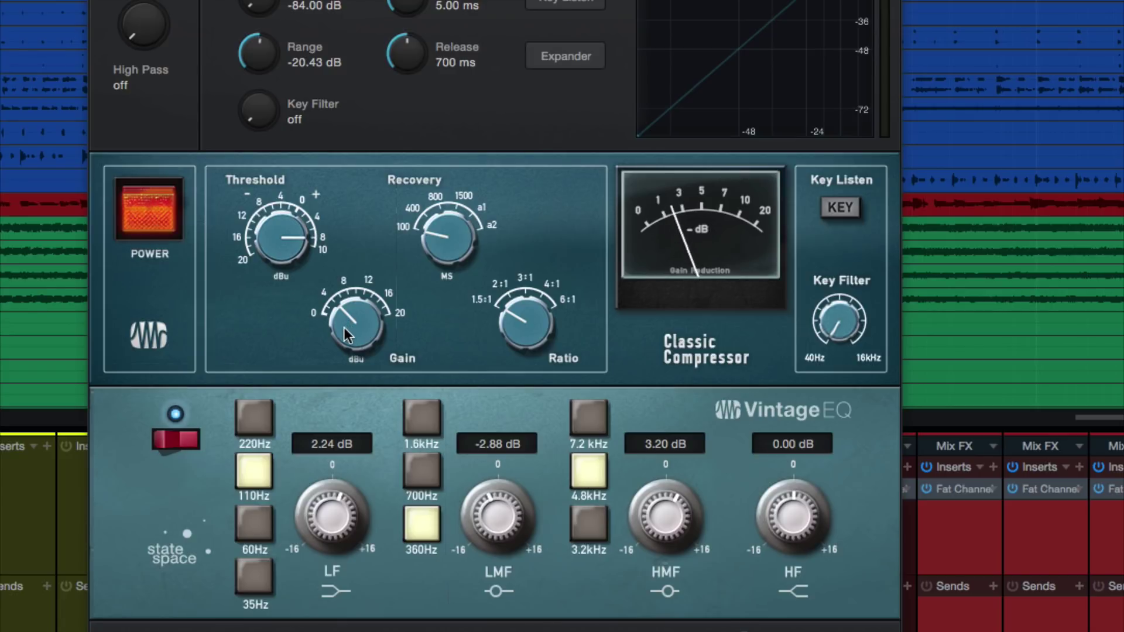
pyautogui.moveTo(343, 328); pyautogui.dragTo(343, 333)
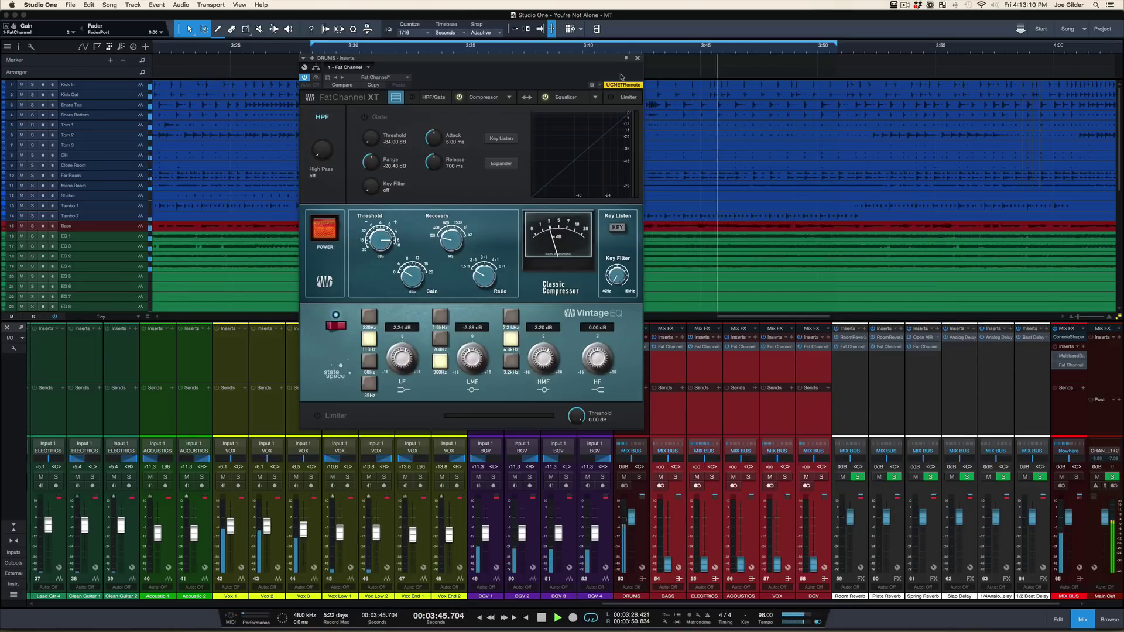
# Step: Close the DRUMS Fat Channel with playback stopped and bring the individual drum channels into view in the console
pyautogui.click(637, 58)
pyautogui.press('space')
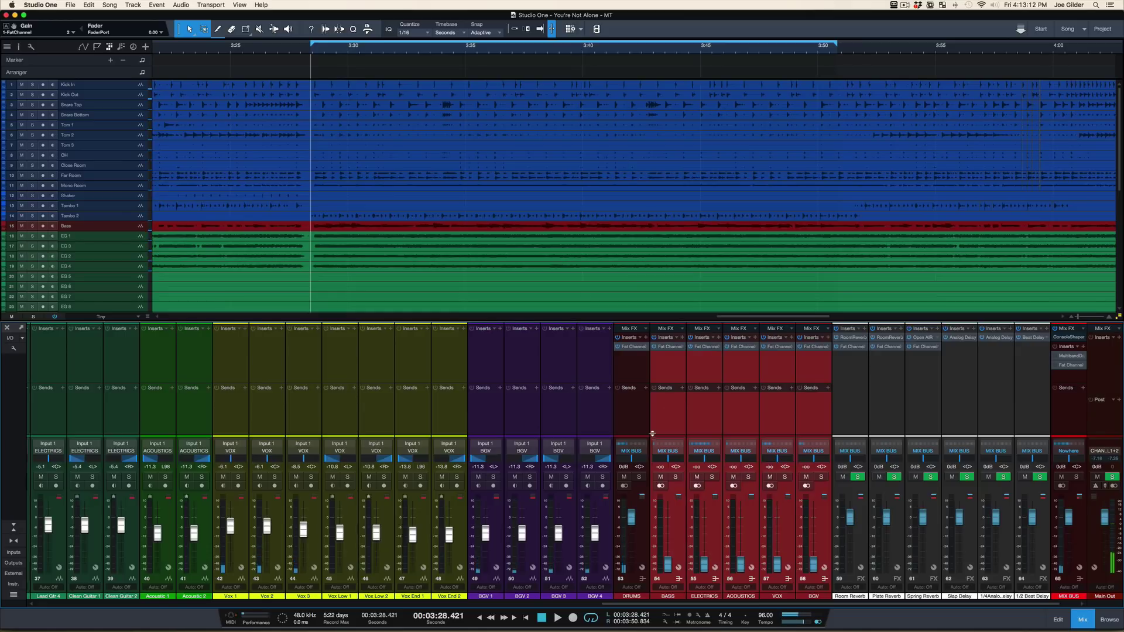
pyautogui.click(633, 417)
pyautogui.hscroll(-15, 632, 417)
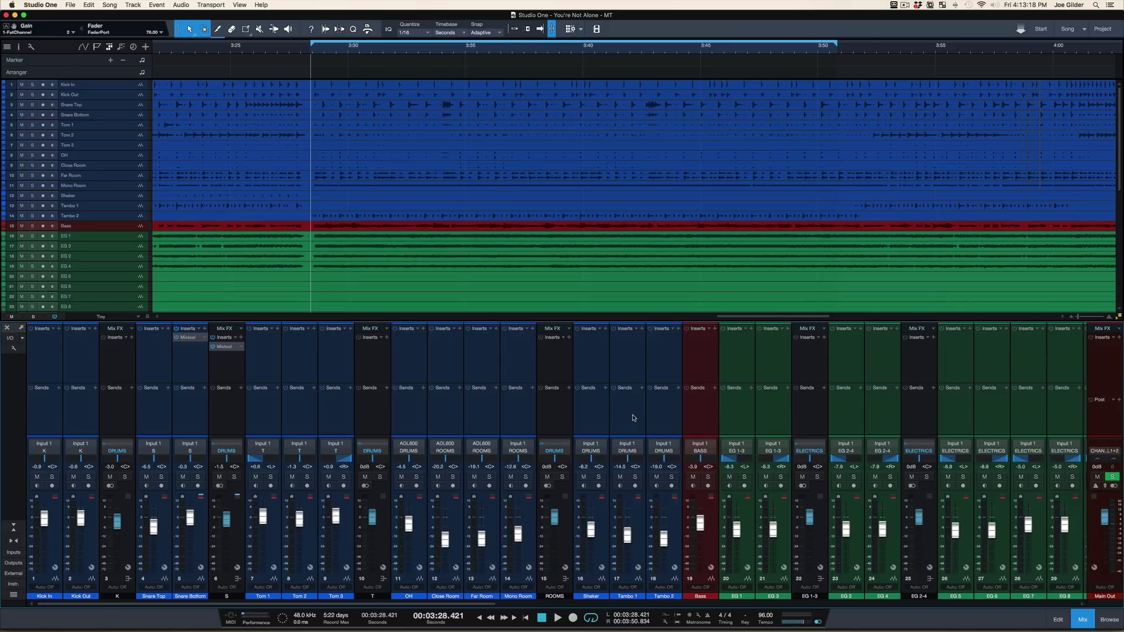
# Step: Select the ROOMS bus and toggle its solo to check which drum channels feed it, leaving the solo off
pyautogui.click(552, 404)
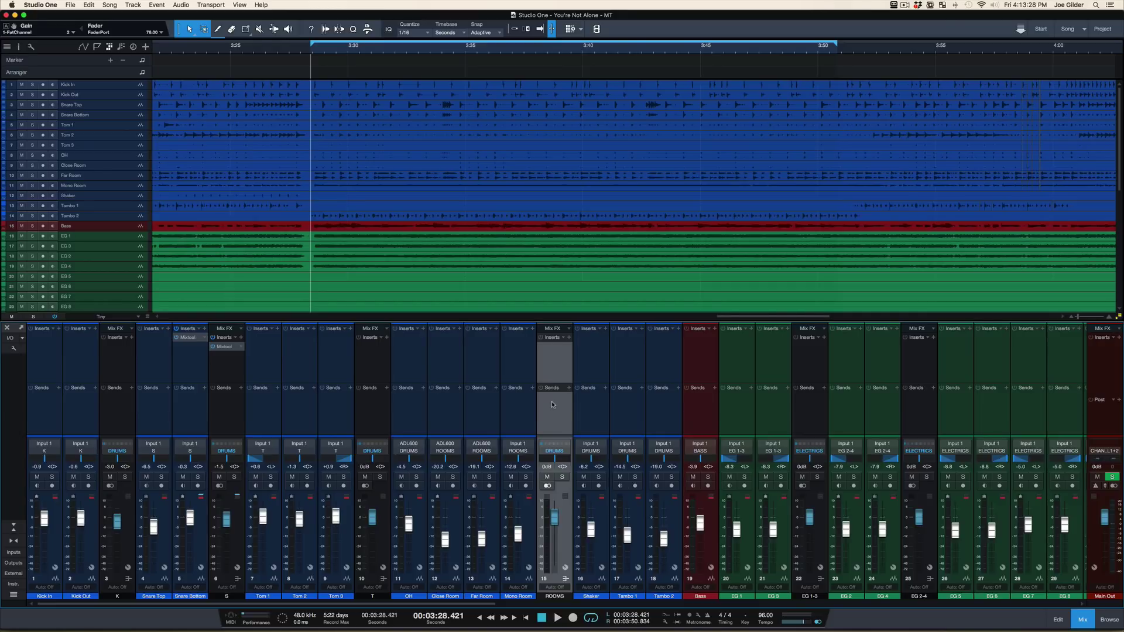
pyautogui.click(562, 477)
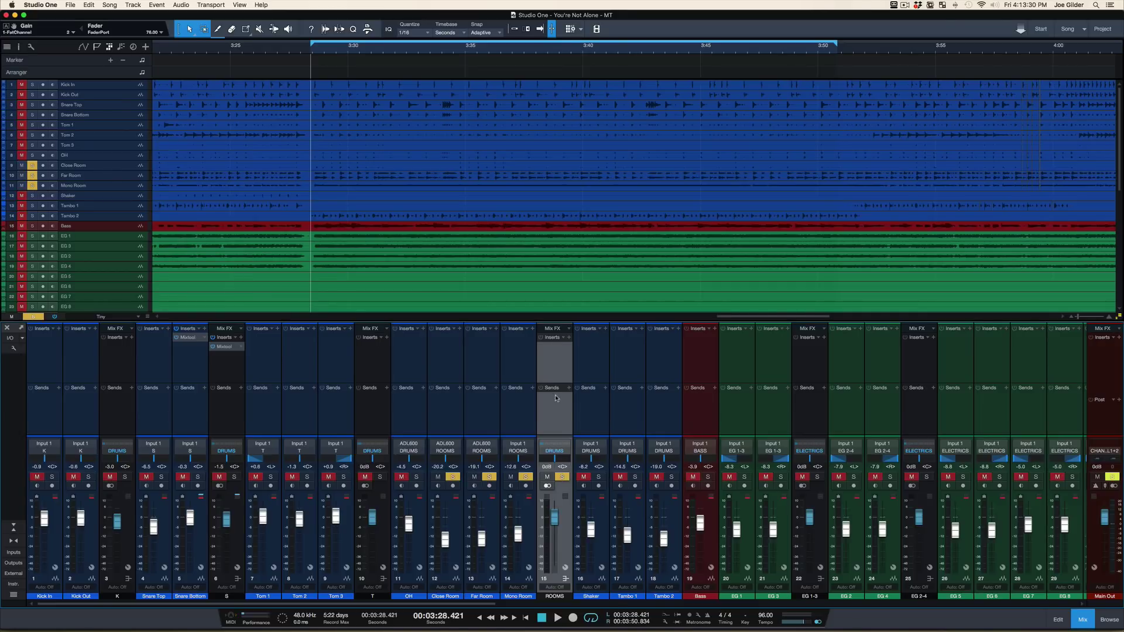
pyautogui.click(562, 477)
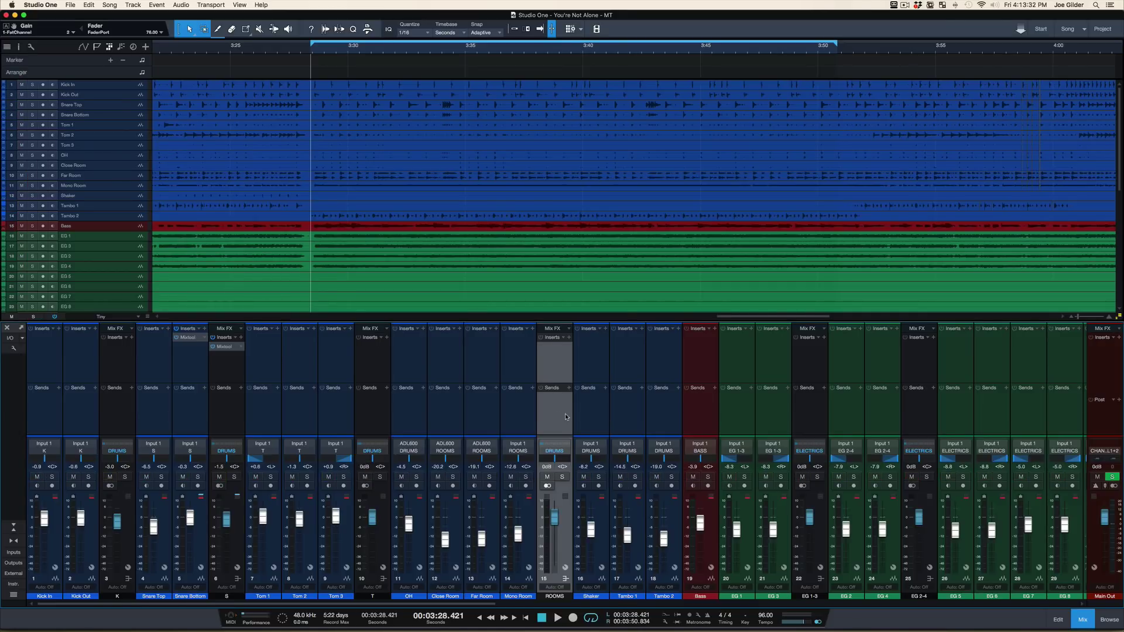
pyautogui.click(562, 477)
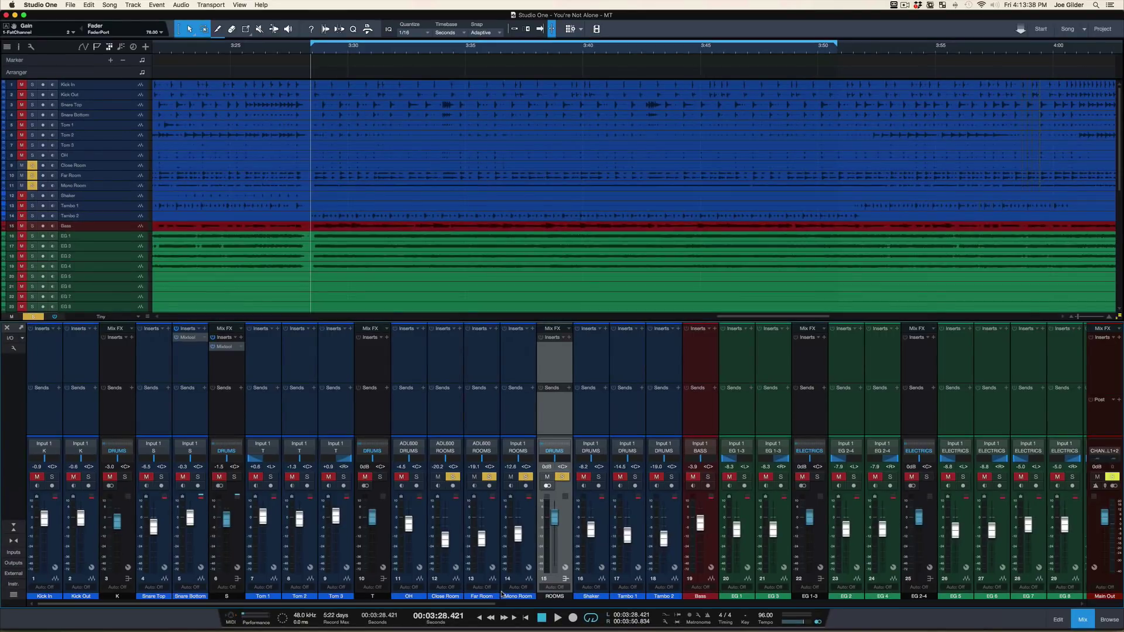
pyautogui.press('s')
# Step: Dissolve the group linking the drum channels and select the Close Room channel on its own
pyautogui.click(448, 423)
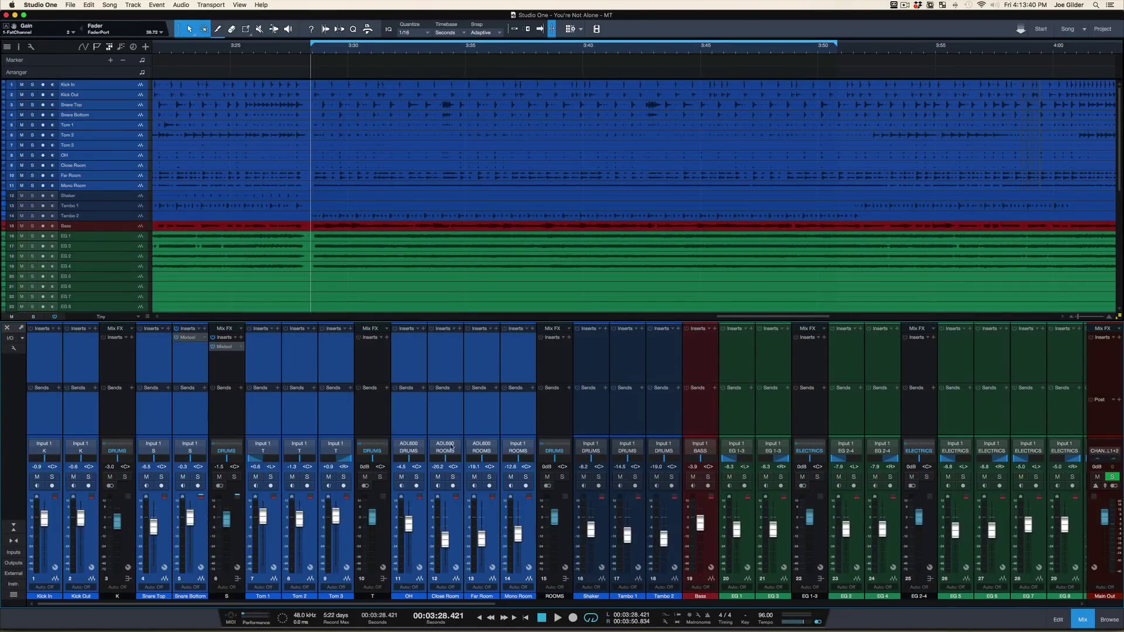
pyautogui.press('shift+super+g')
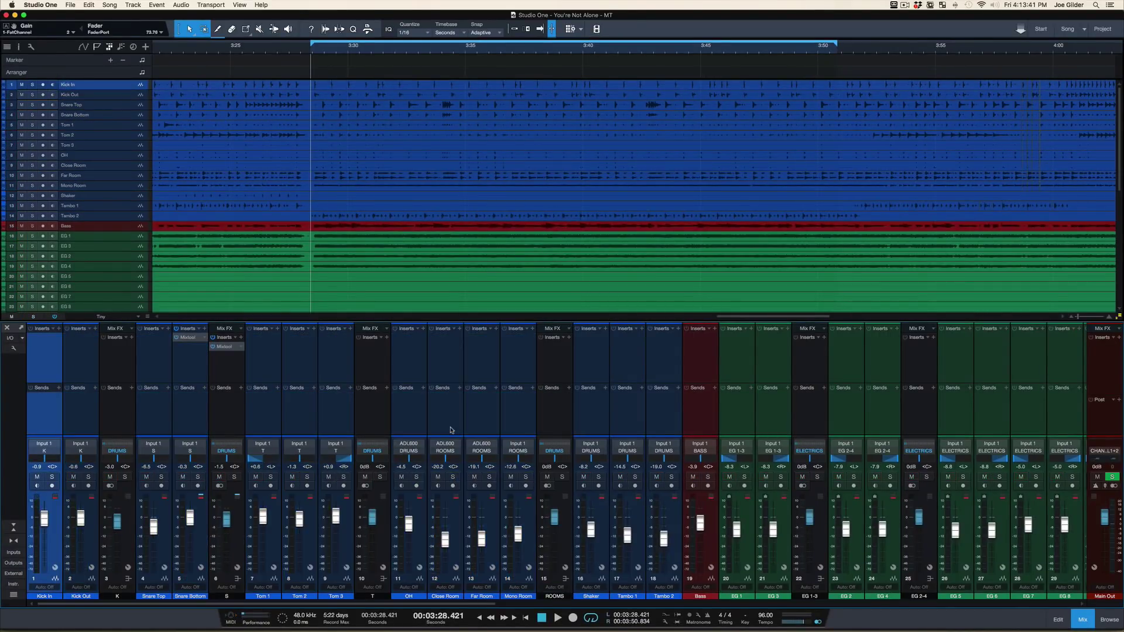
pyautogui.click(451, 430)
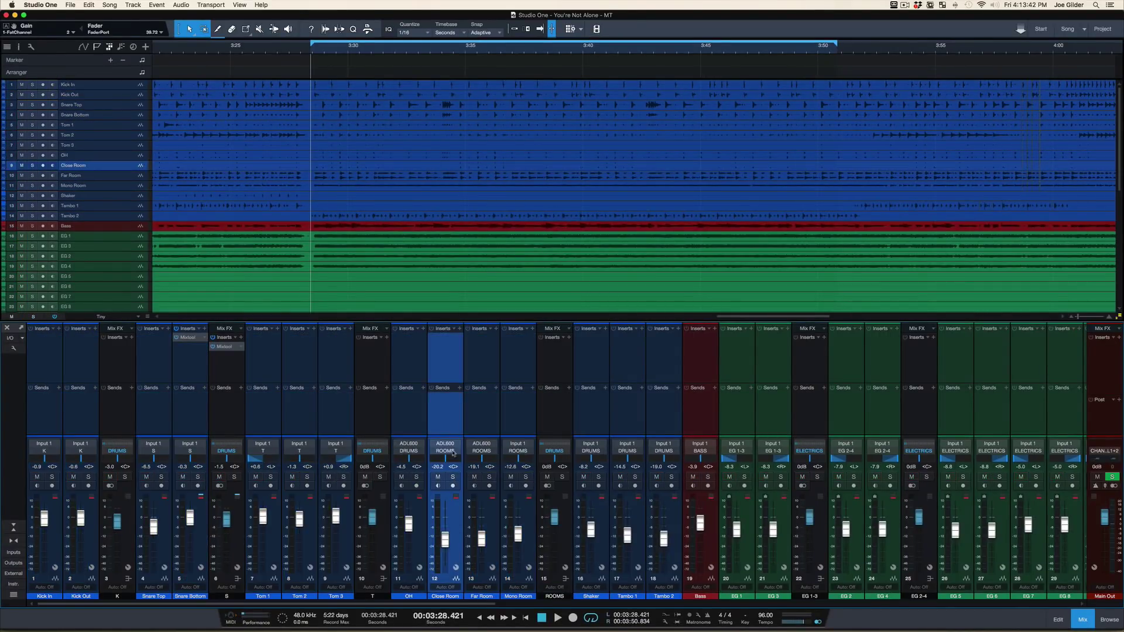
# Step: Solo Close Room and audition it during playback with its fader at about -1.5 dB, then lower it to -24.5 dB
pyautogui.click(454, 477)
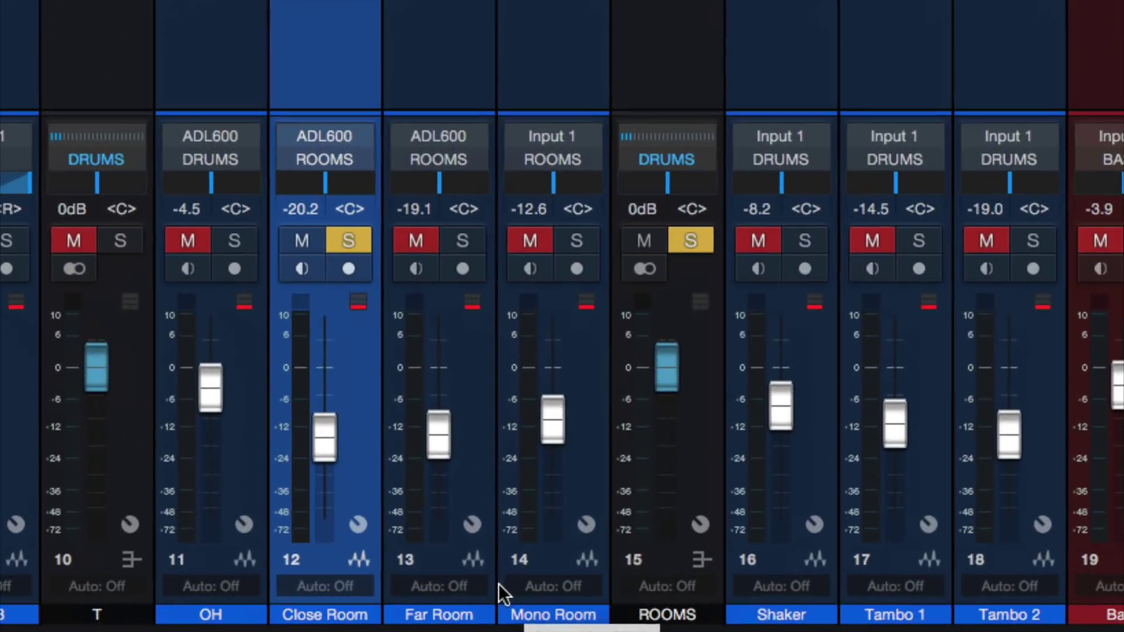
pyautogui.press('space')
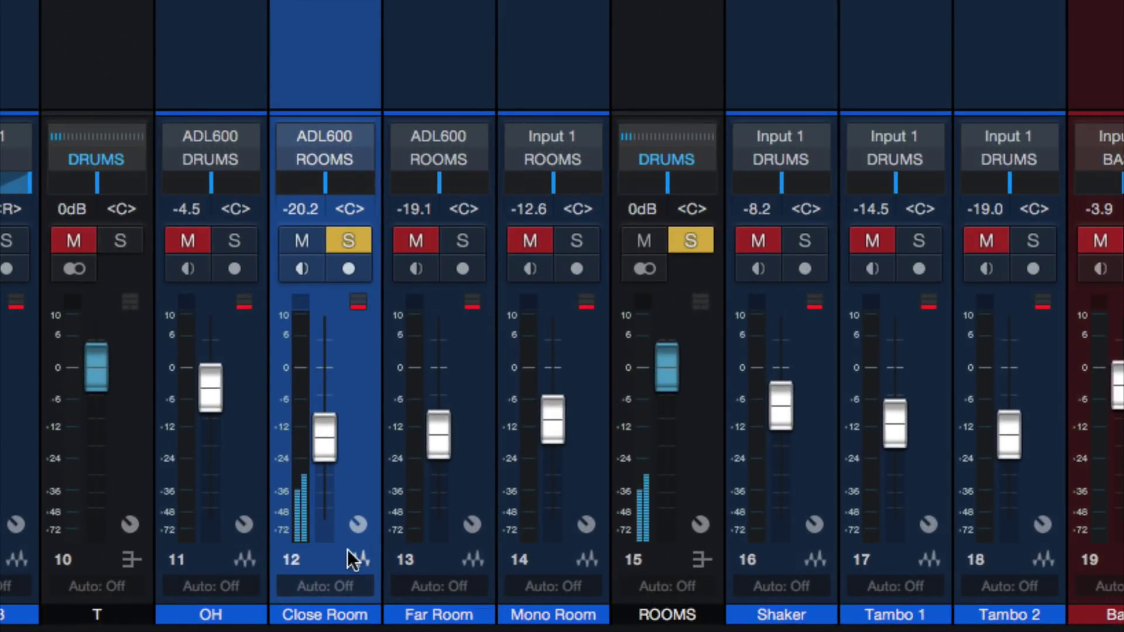
pyautogui.moveTo(328, 431); pyautogui.dragTo(328, 370)
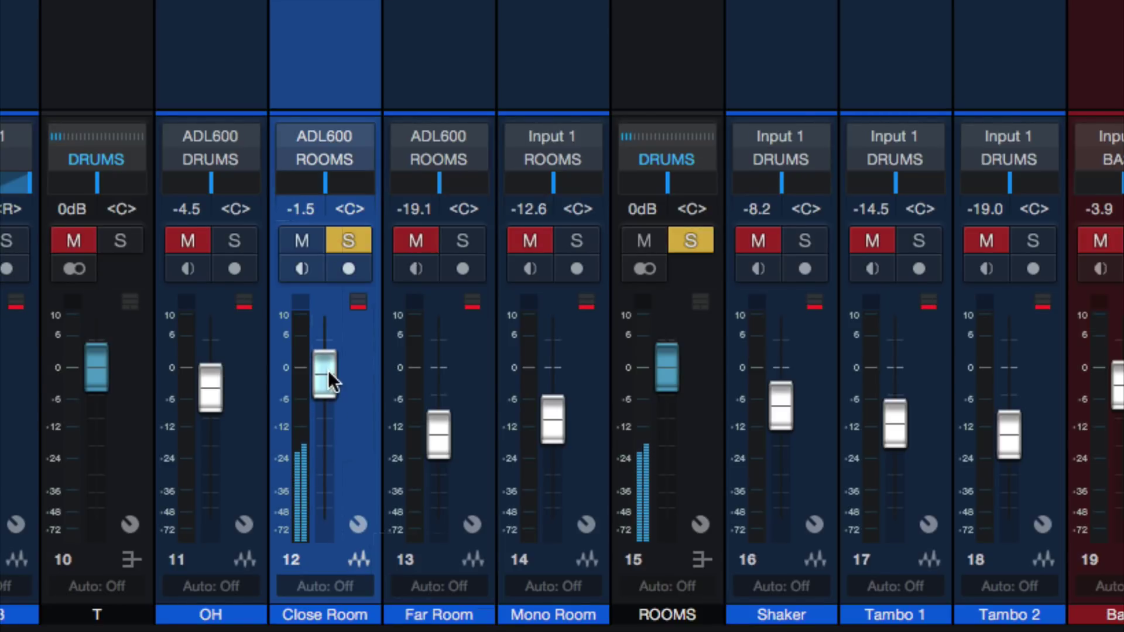
pyautogui.moveTo(327, 370); pyautogui.dragTo(331, 366)
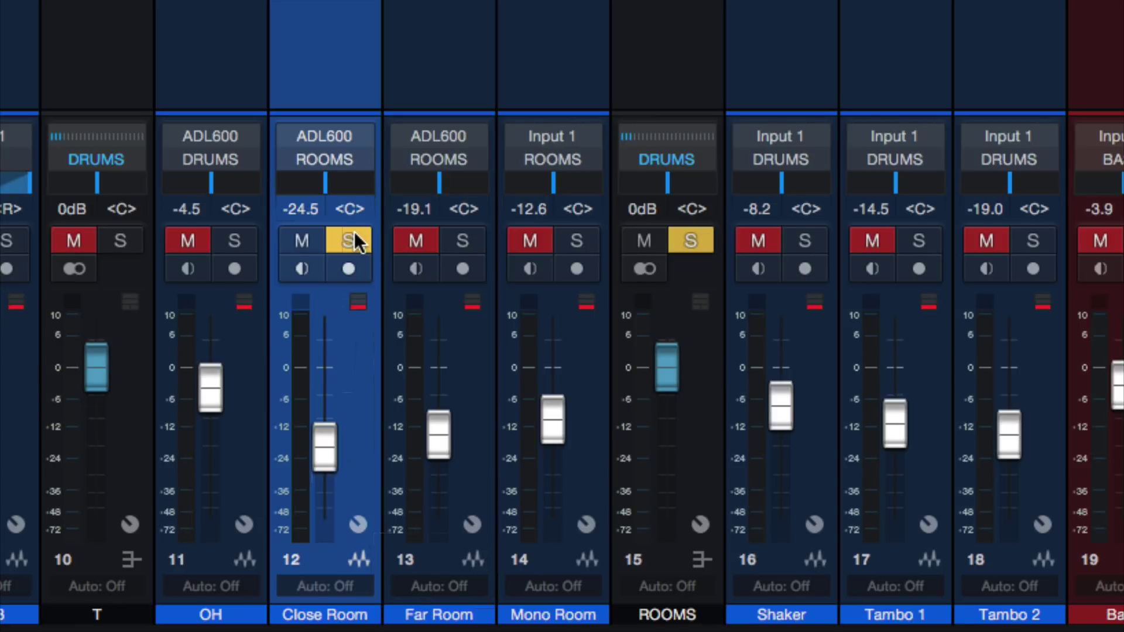
# Step: Solo only the OH channel and raise its fader to about -3.3 dB
pyautogui.keyDown('ctrl'); pyautogui.click(255, 240); pyautogui.keyUp('ctrl')
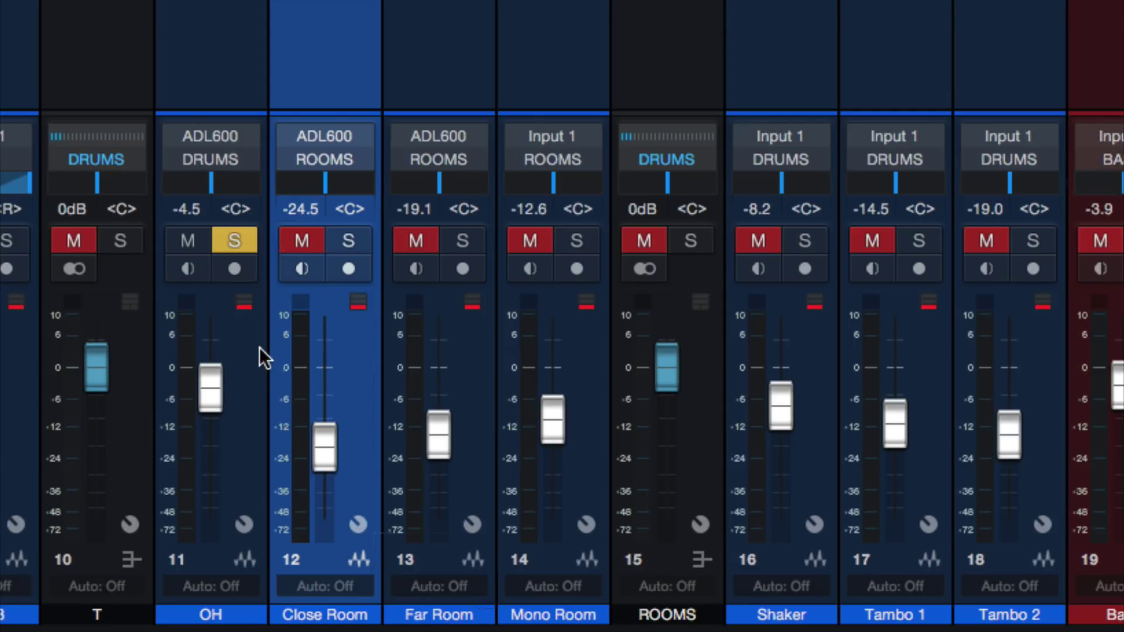
pyautogui.moveTo(219, 373); pyautogui.dragTo(211, 371)
# Step: Audition Close Room soloed at about -7.4 dB, pull its fader all the way down and clear its solo
pyautogui.click(349, 241)
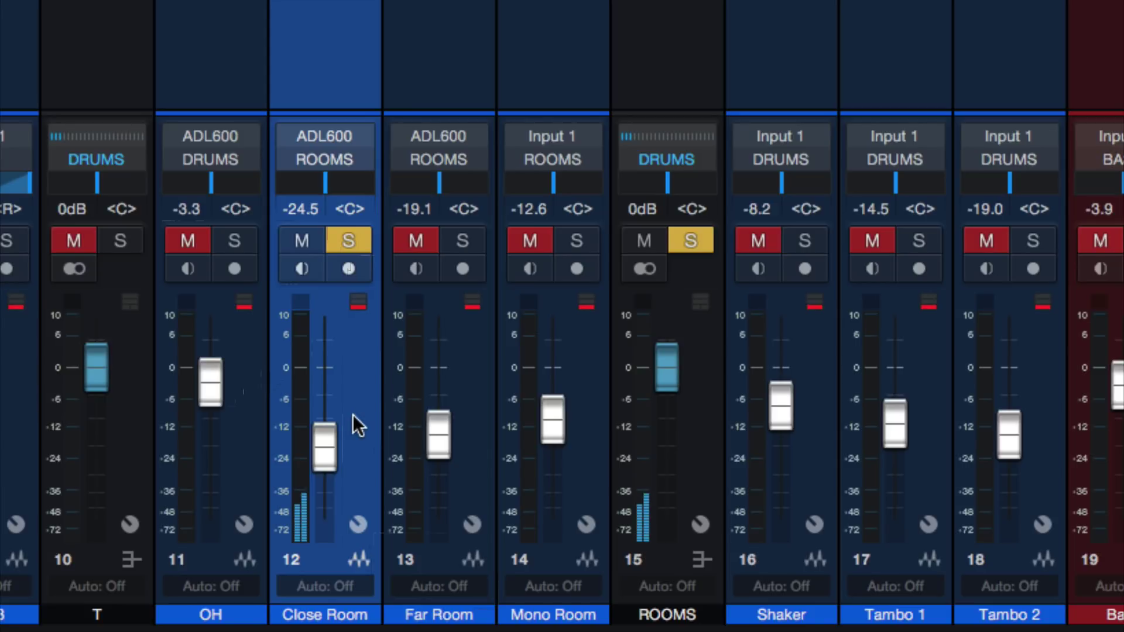
pyautogui.moveTo(322, 429); pyautogui.dragTo(322, 386)
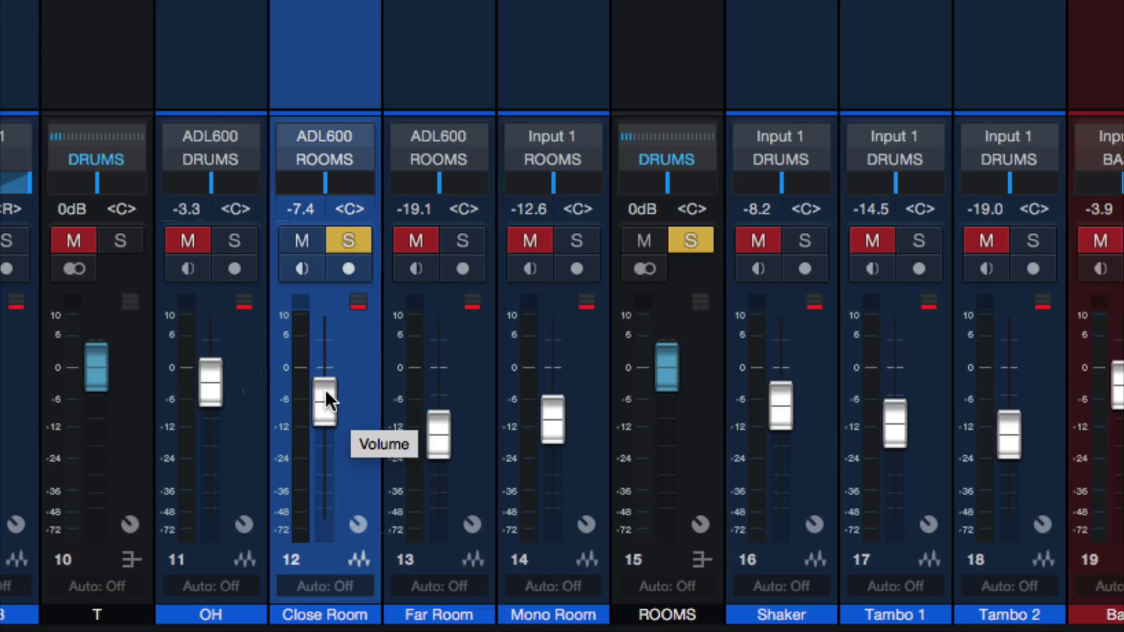
pyautogui.scroll(-15, 326, 390)
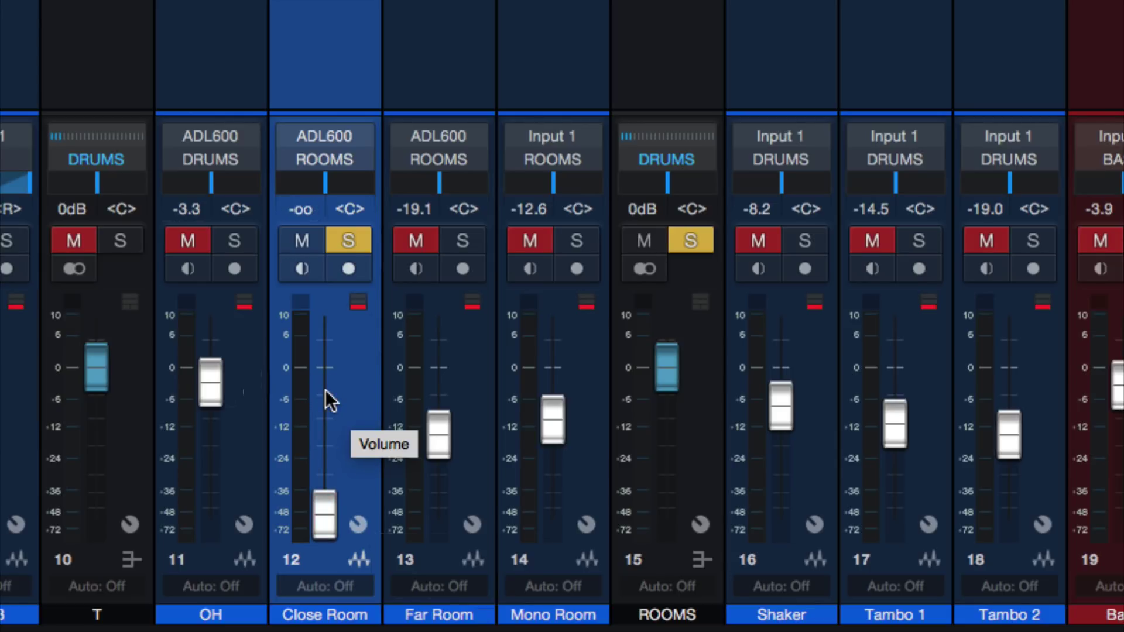
pyautogui.click(346, 241)
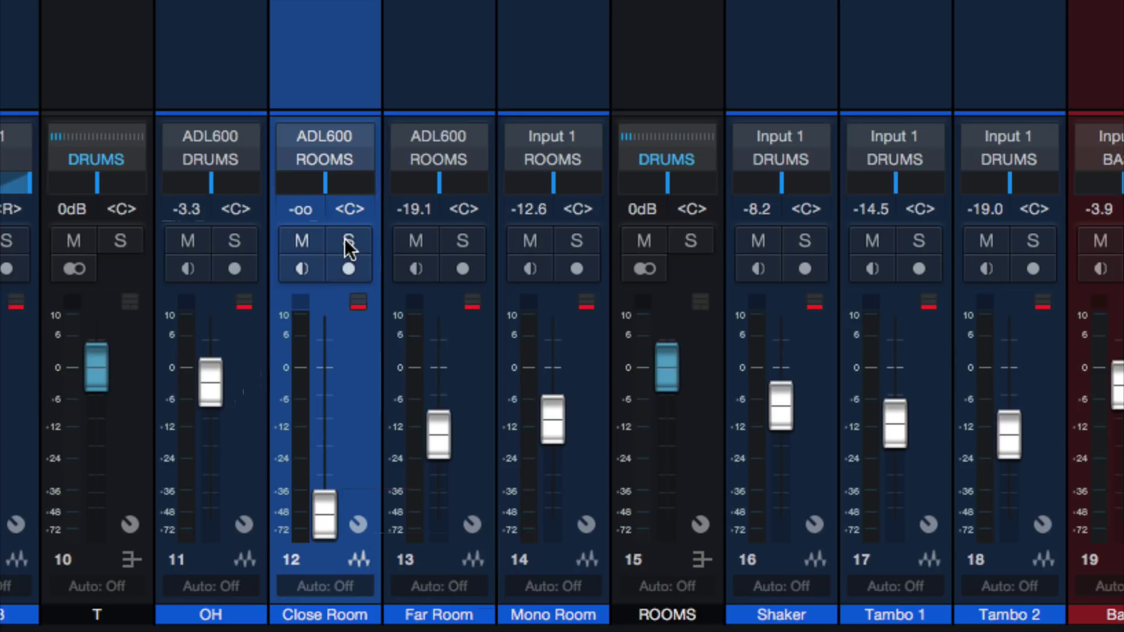
# Step: Solo the Far Room channel and raise its fader to about -5.0 dB during playback
pyautogui.click(463, 243)
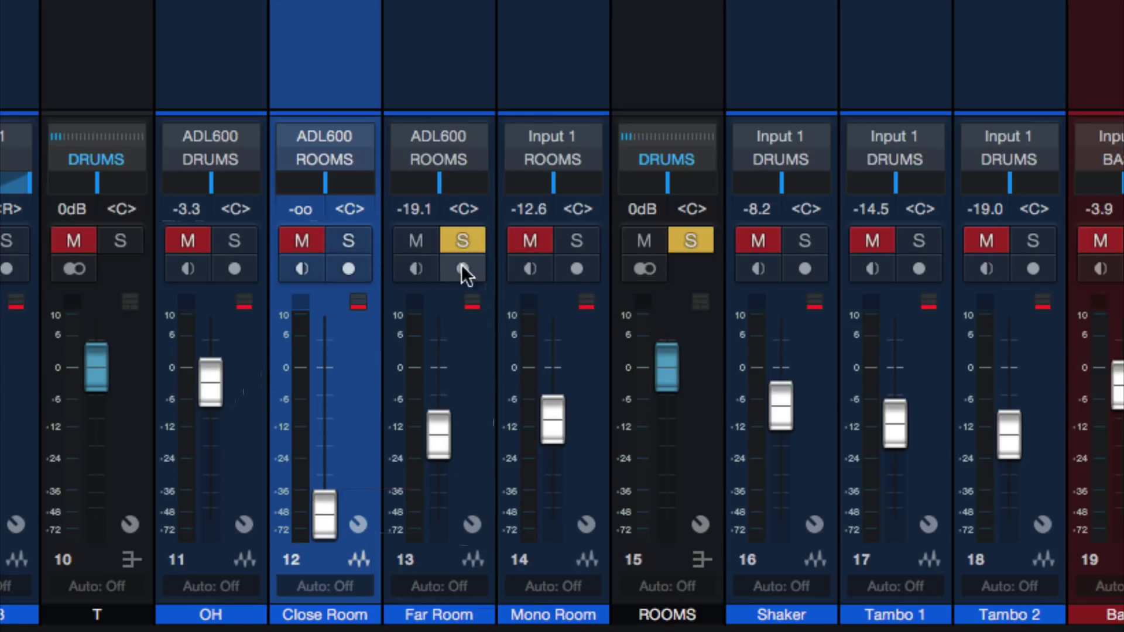
pyautogui.click(460, 418)
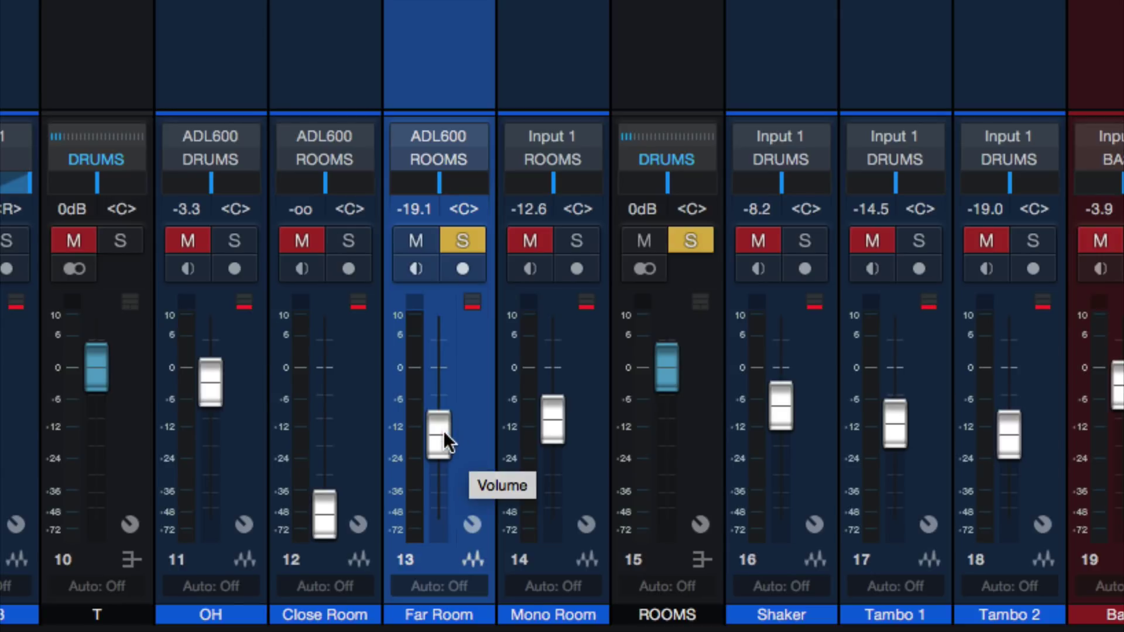
pyautogui.press('space')
pyautogui.moveTo(444, 432)
pyautogui.mouseDown()
pyautogui.moveTo(443, 383)
pyautogui.moveTo(444, 431)
pyautogui.mouseUp()
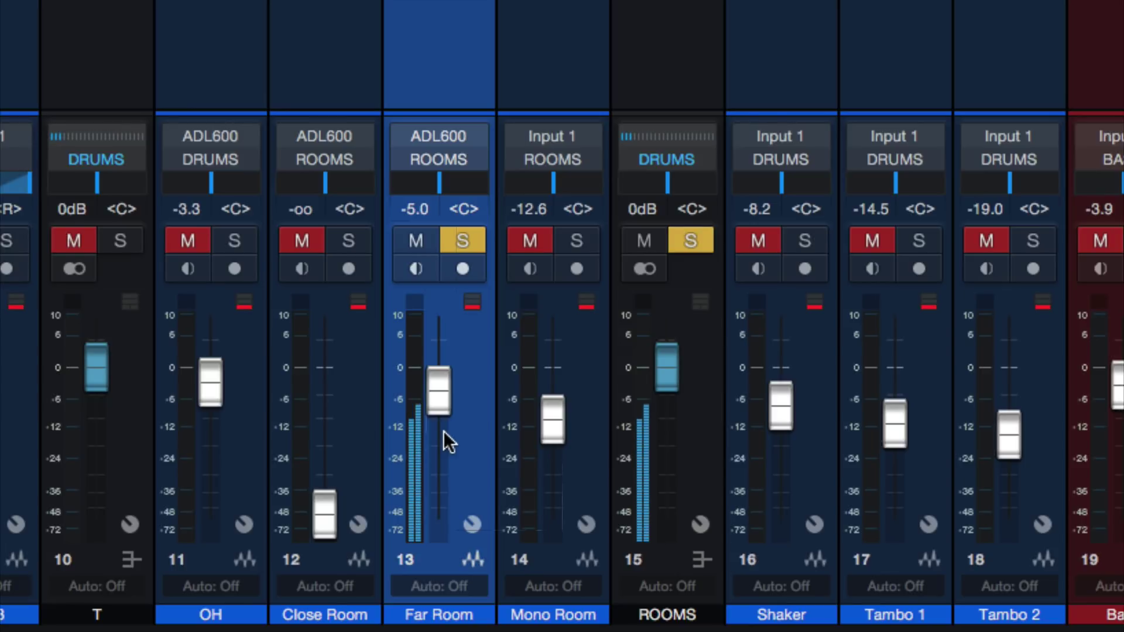
pyautogui.press('space')
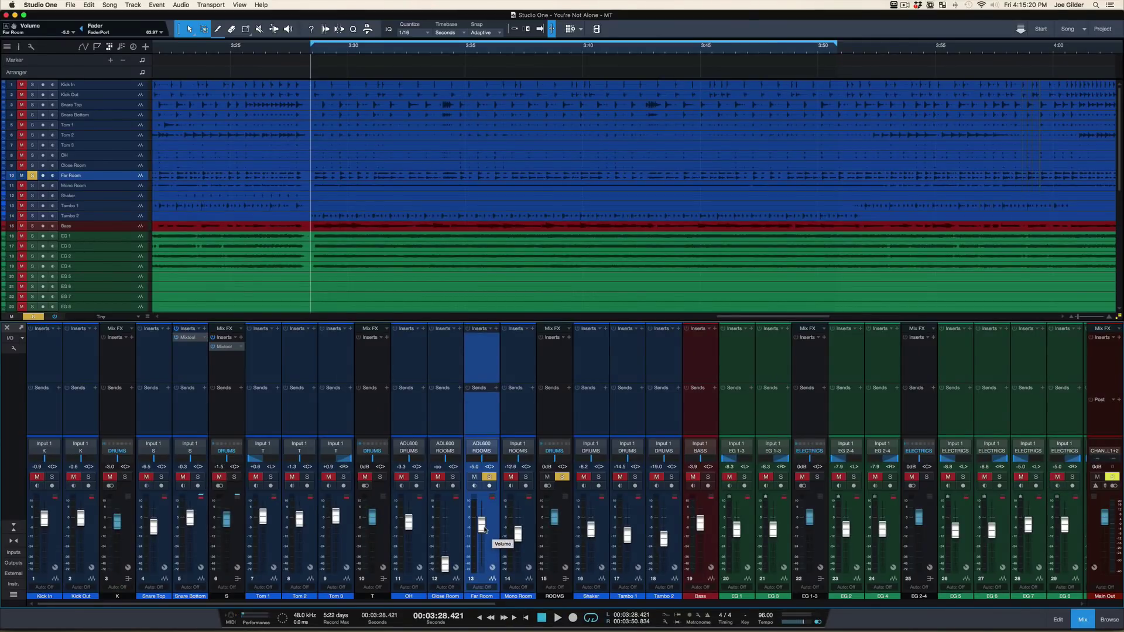
# Step: Open the effects browser and trim the Far Room fader to about -5.7 dB during playback
pyautogui.press('F5')
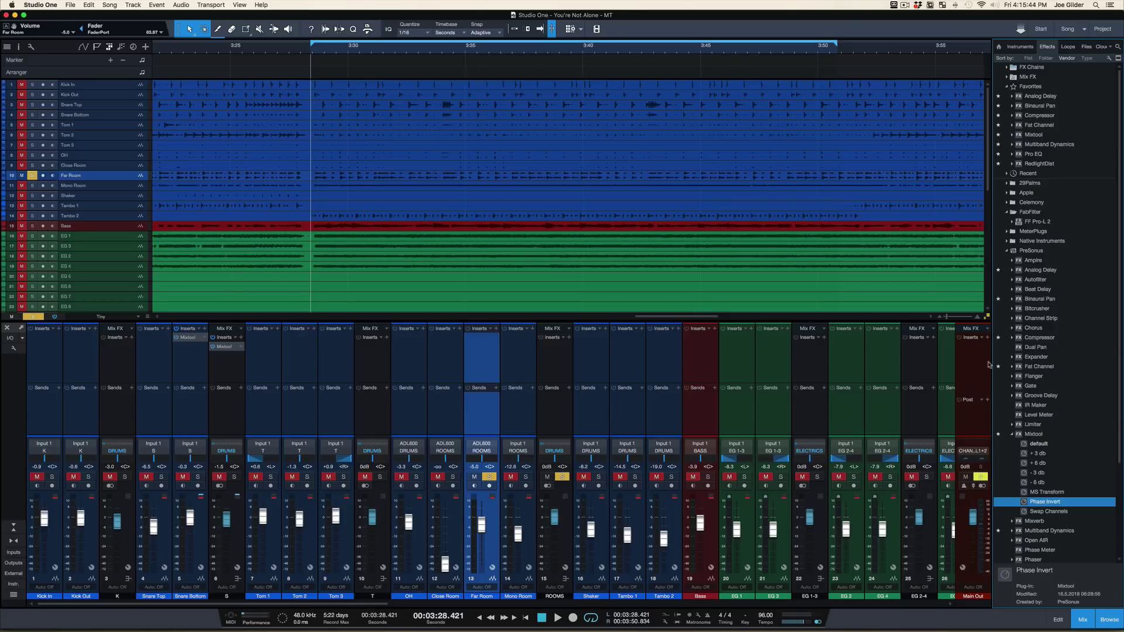
pyautogui.press('space')
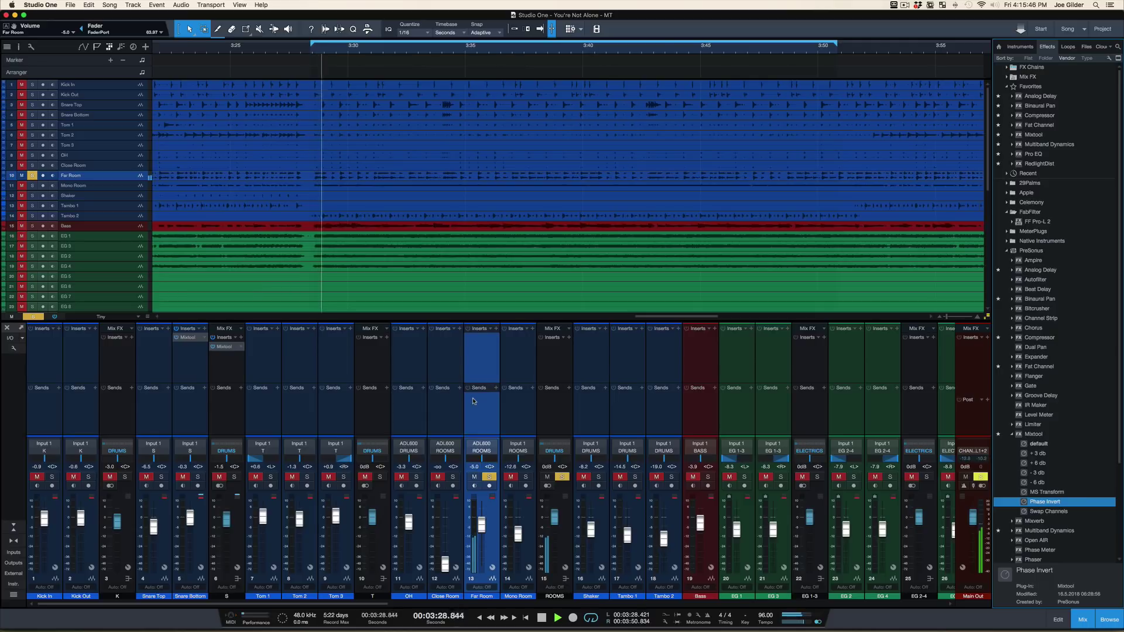
pyautogui.moveTo(481, 523); pyautogui.dragTo(482, 525)
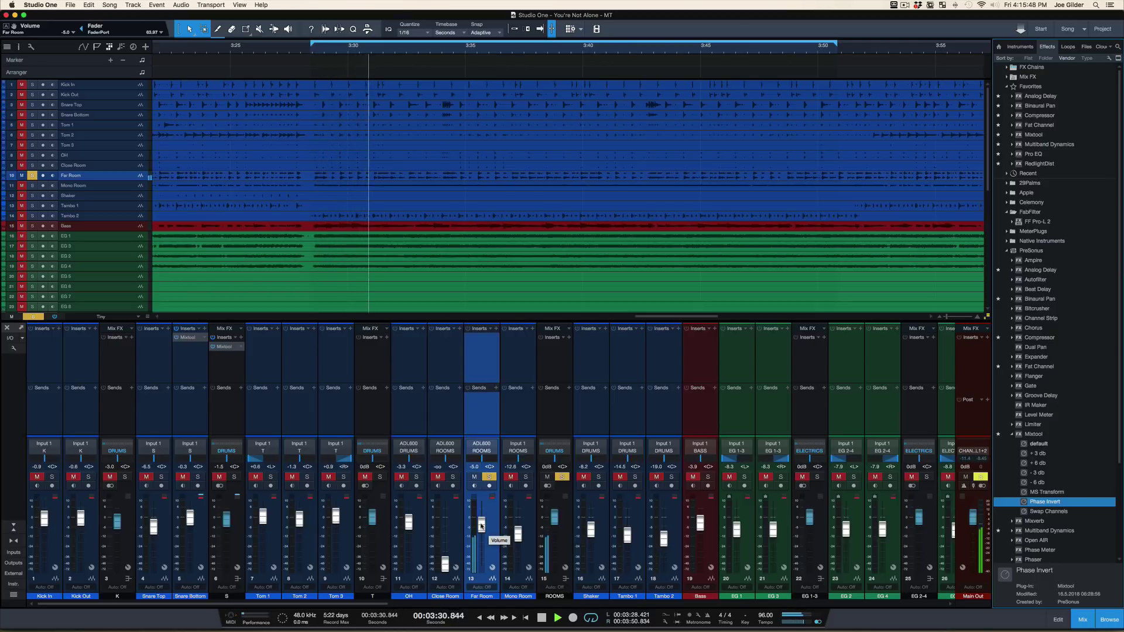
pyautogui.press('space')
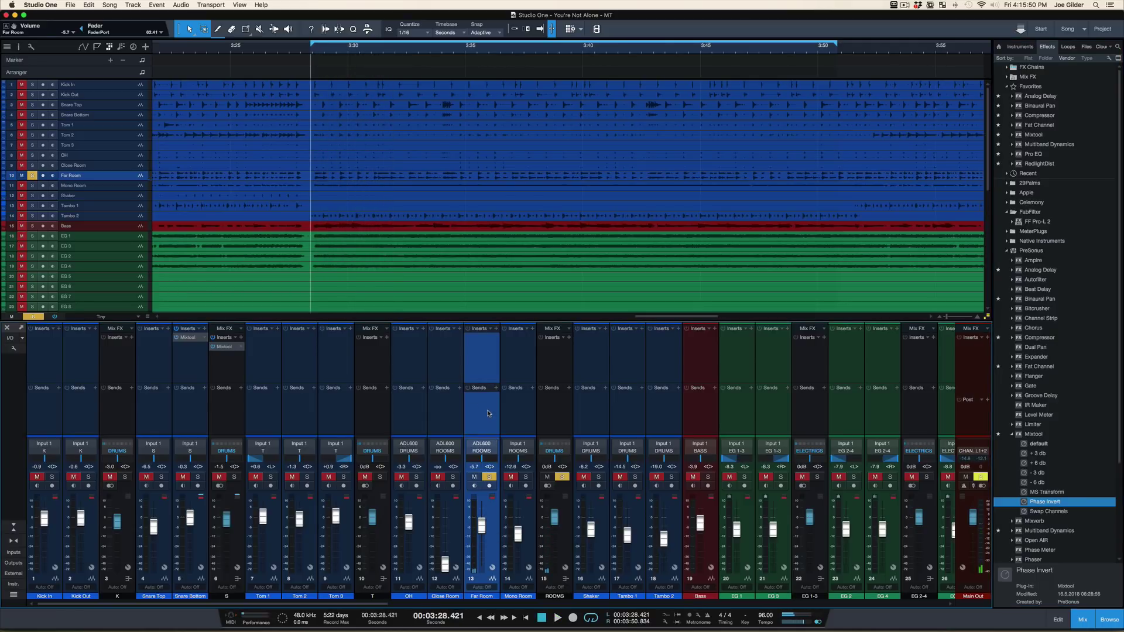
# Step: Find Dual Pan among the PreSonus effects and insert it on the Far Room channel
pyautogui.click(1033, 435)
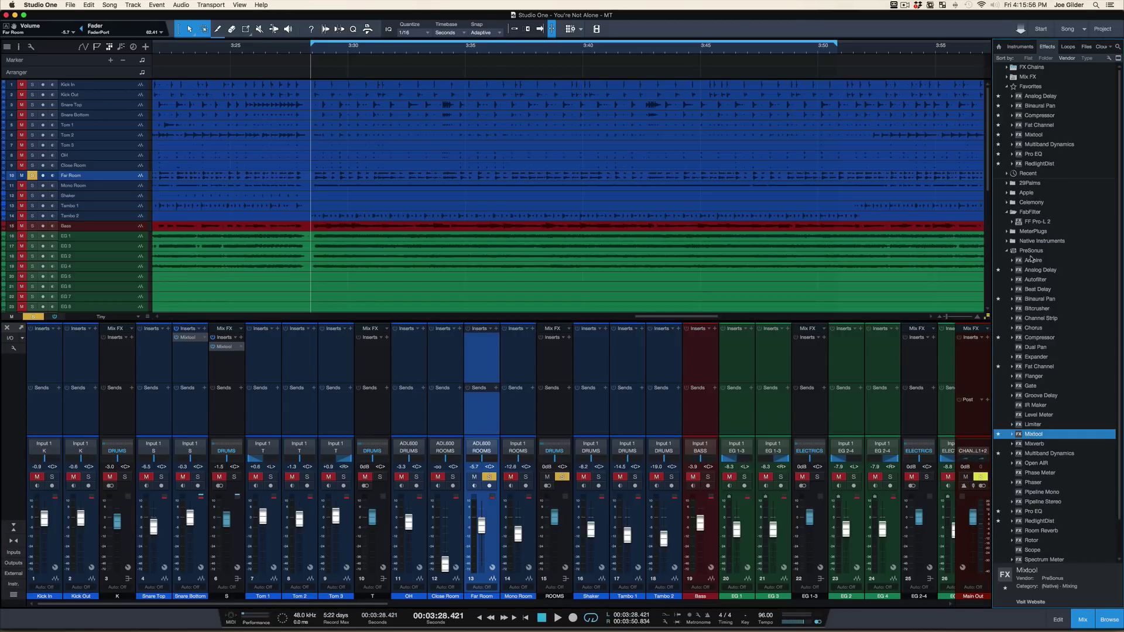
pyautogui.moveTo(1031, 299)
pyautogui.mouseDown()
pyautogui.moveTo(549, 335)
pyautogui.moveTo(460, 365)
pyautogui.moveTo(1030, 256)
pyautogui.moveTo(1040, 298)
pyautogui.mouseUp()
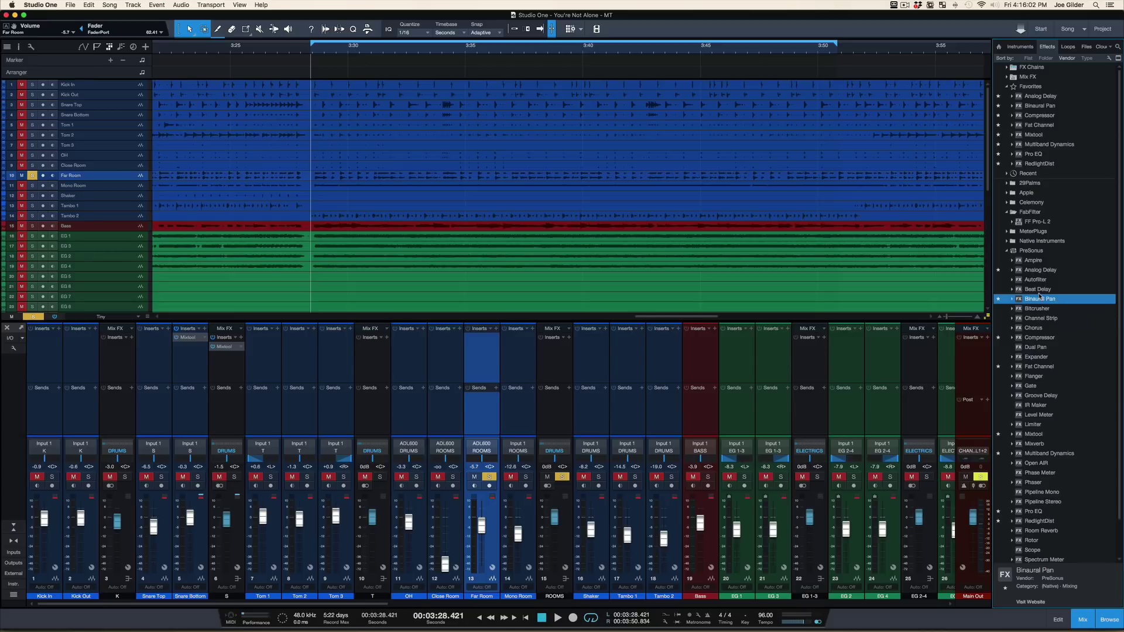
pyautogui.moveTo(1036, 347); pyautogui.dragTo(478, 362)
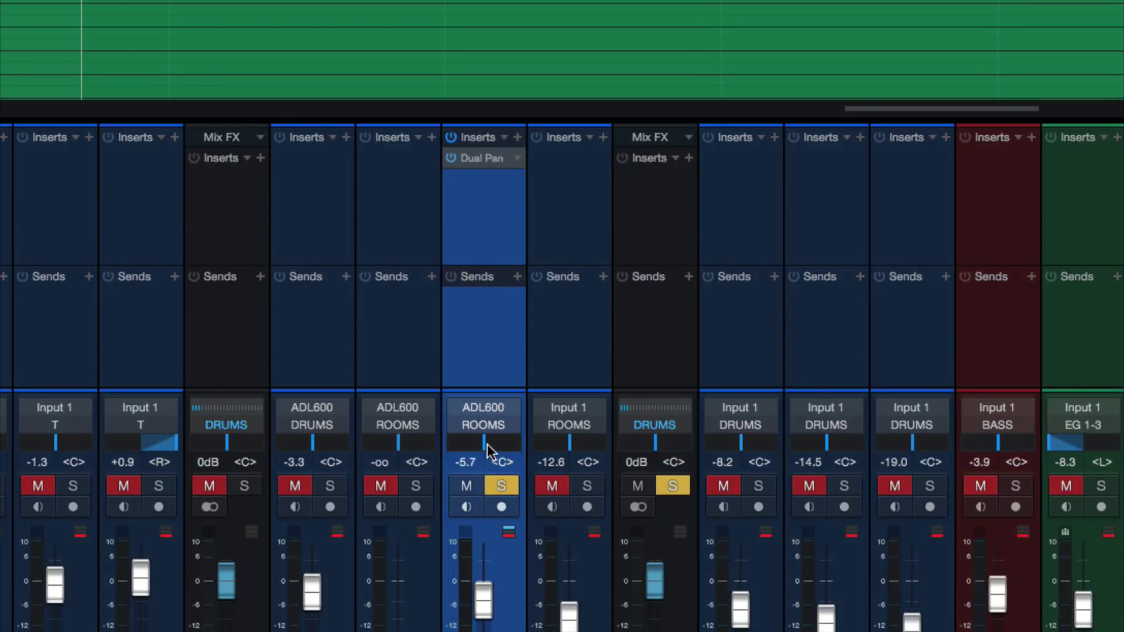
# Step: Try the Far Room channel's own pan control and reset it to centre
pyautogui.moveTo(487, 443)
pyautogui.mouseDown()
pyautogui.moveTo(427, 438)
pyautogui.moveTo(492, 449)
pyautogui.mouseUp()
pyautogui.keyDown('super'); pyautogui.click(470, 440); pyautogui.keyUp('super')
pyautogui.keyDown('super'); pyautogui.click(492, 449); pyautogui.keyUp('super')
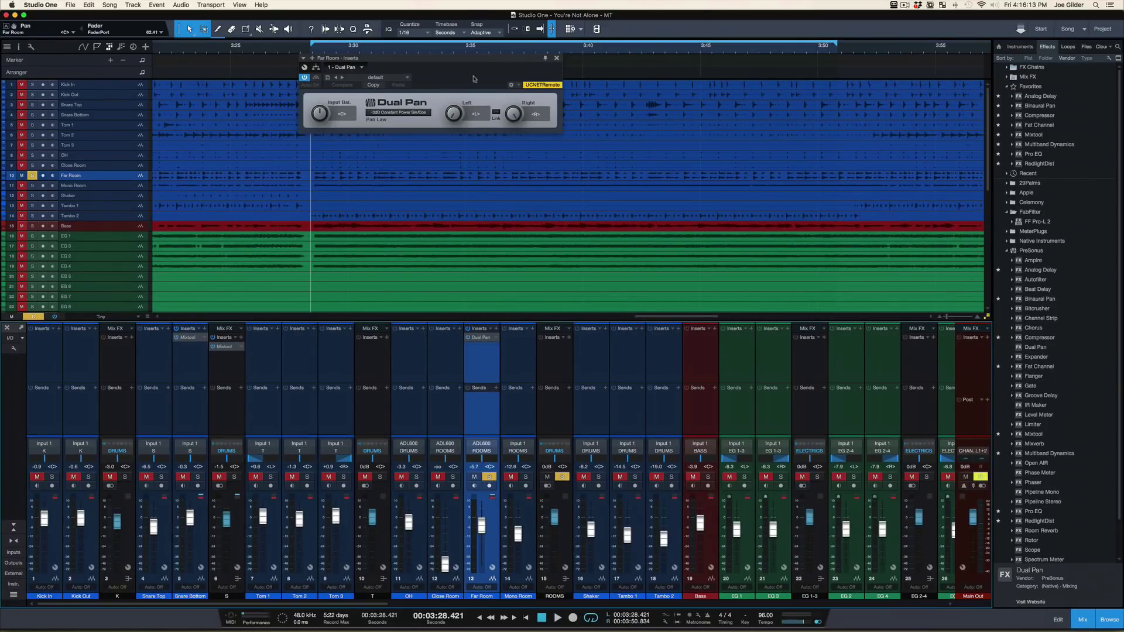
# Step: Set Dual Pan's right pan on Far Room to about 74% R during playback and close the plug-in window
pyautogui.moveTo(474, 78); pyautogui.dragTo(504, 362)
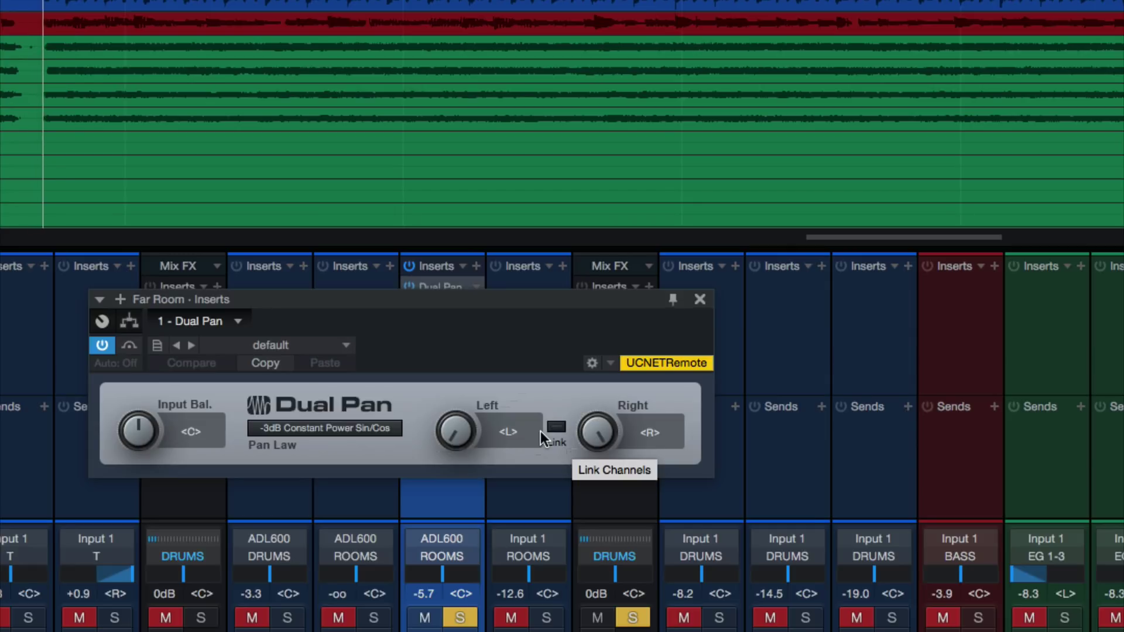
pyautogui.moveTo(589, 432); pyautogui.dragTo(579, 482)
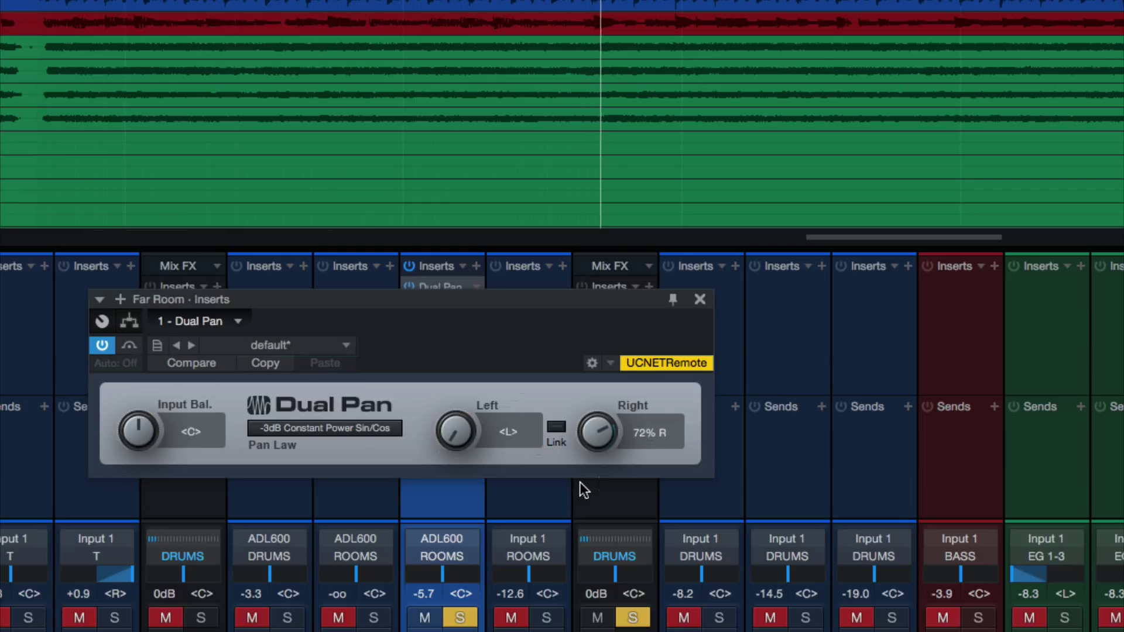
pyautogui.moveTo(602, 437); pyautogui.dragTo(603, 433)
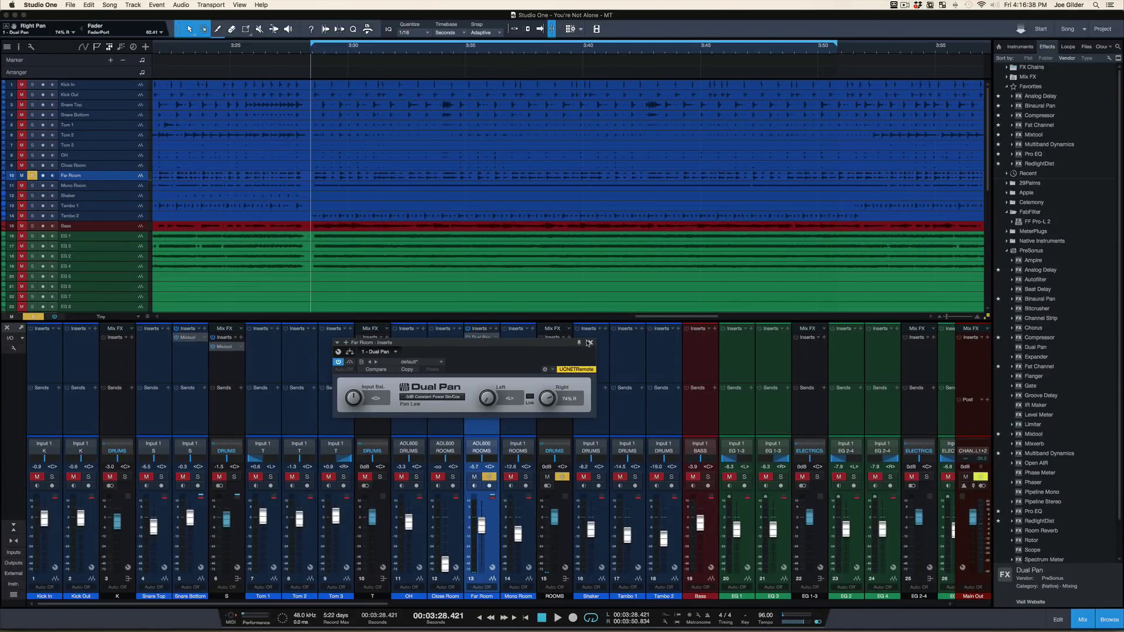
pyautogui.click(590, 343)
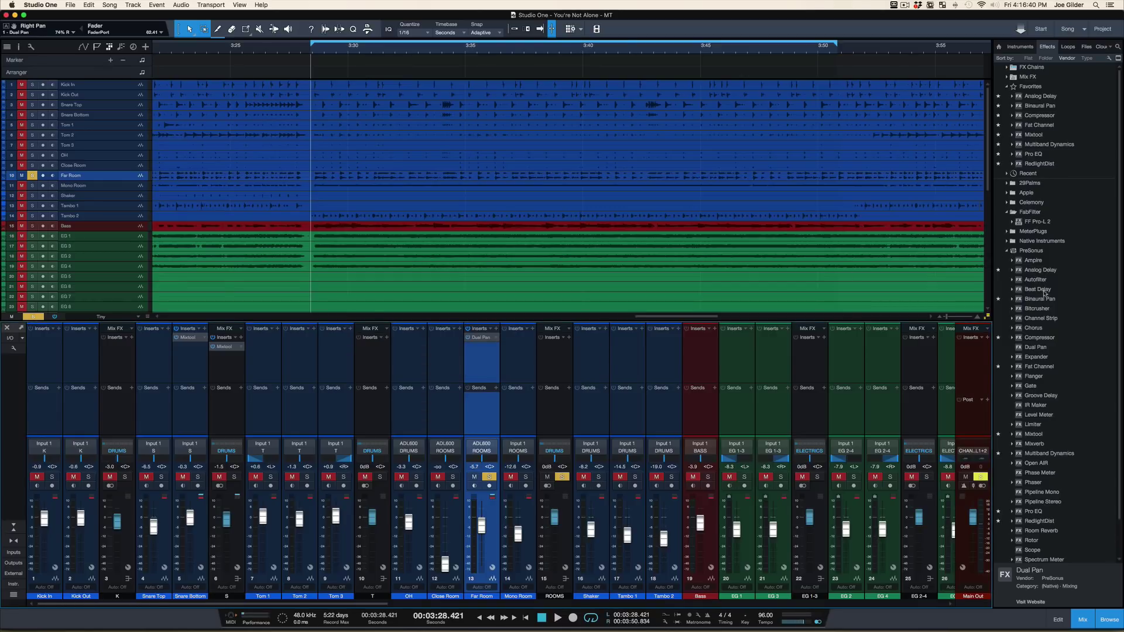
# Step: Insert Binaural Pan after Dual Pan on the Far Room channel and raise its width to 200%
pyautogui.moveTo(1040, 298); pyautogui.dragTo(477, 371)
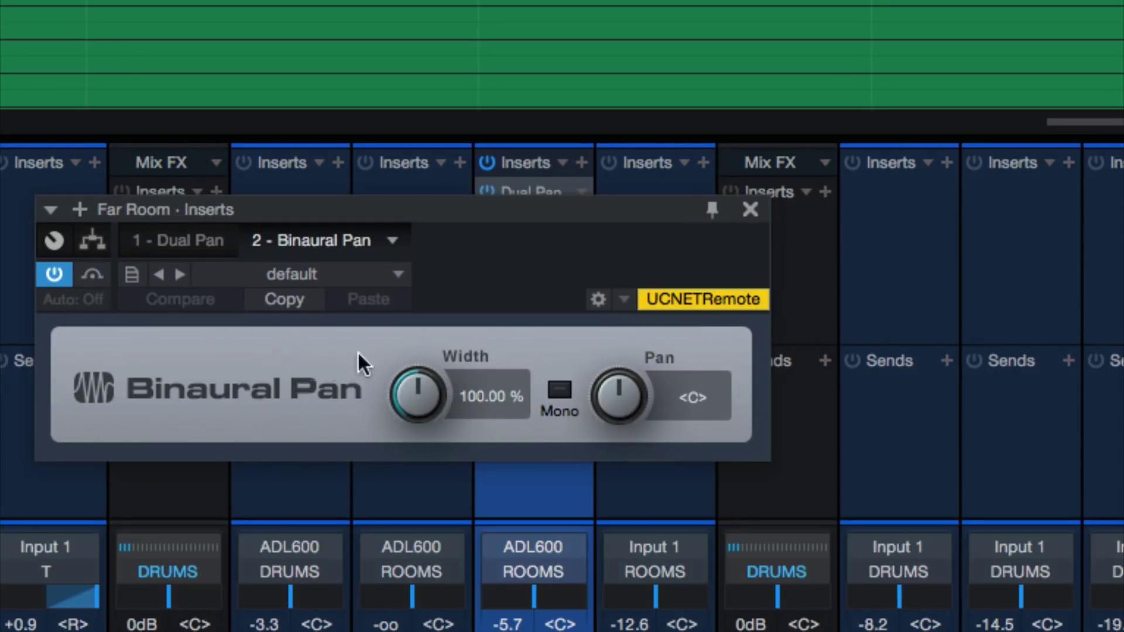
pyautogui.moveTo(438, 401); pyautogui.dragTo(456, 340)
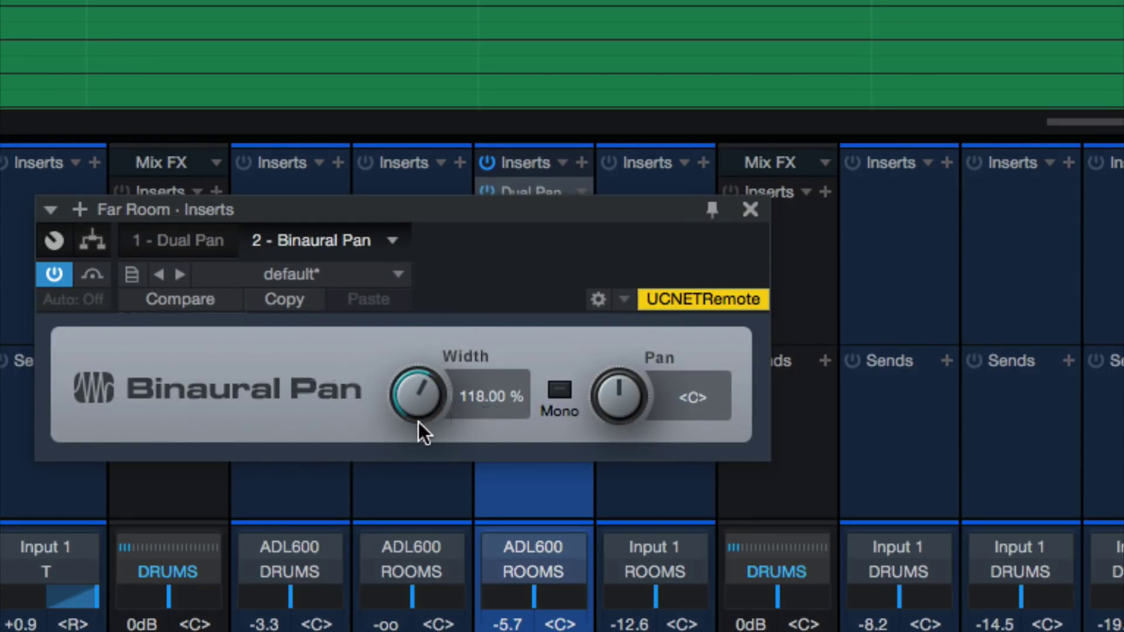
pyautogui.moveTo(419, 410); pyautogui.dragTo(441, 298)
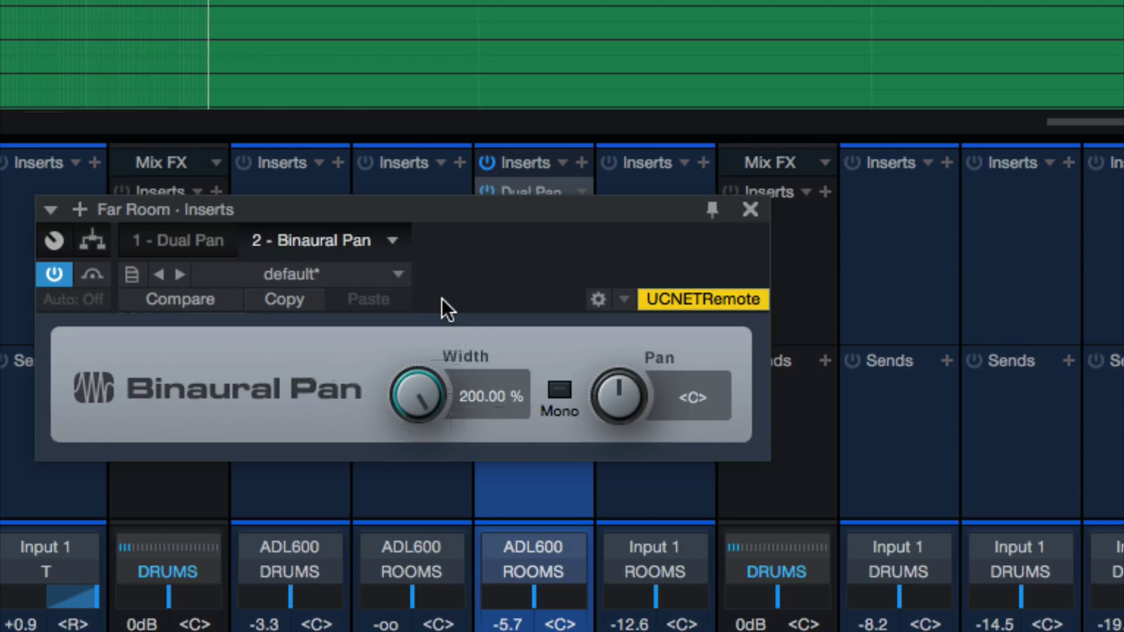
# Step: Play back the Far Room channel with the widened Binaural Pan and open the plug-in window's insert list
pyautogui.press('space')
pyautogui.click(391, 240)
pyautogui.click(344, 470)
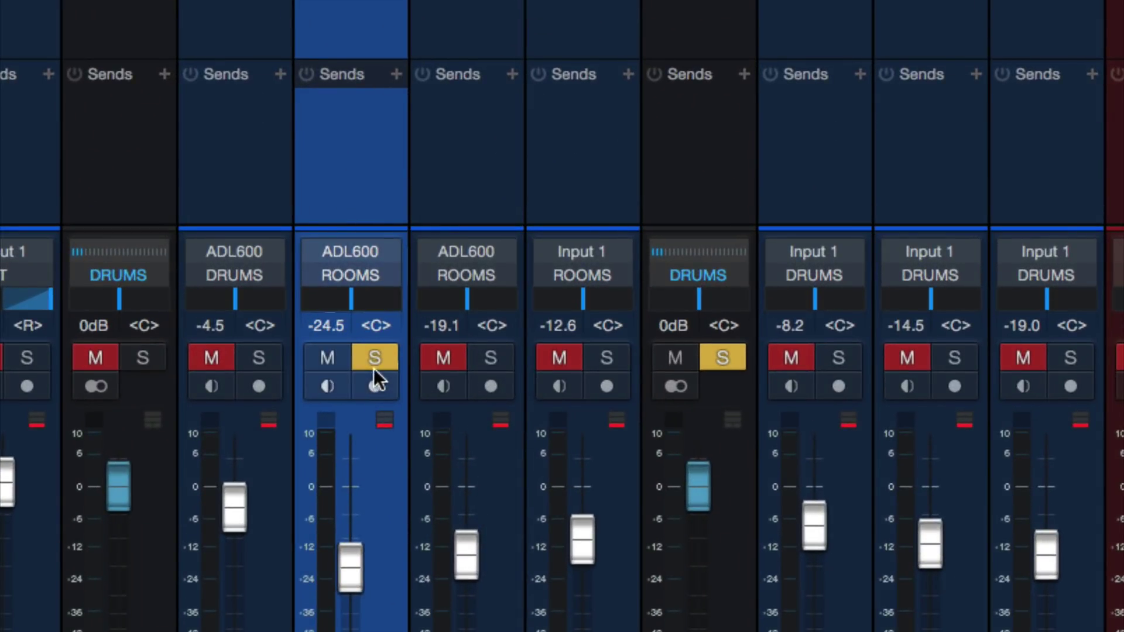
# Step: Unsolo the Close Room channel and pull its fader all the way down
pyautogui.click(374, 359)
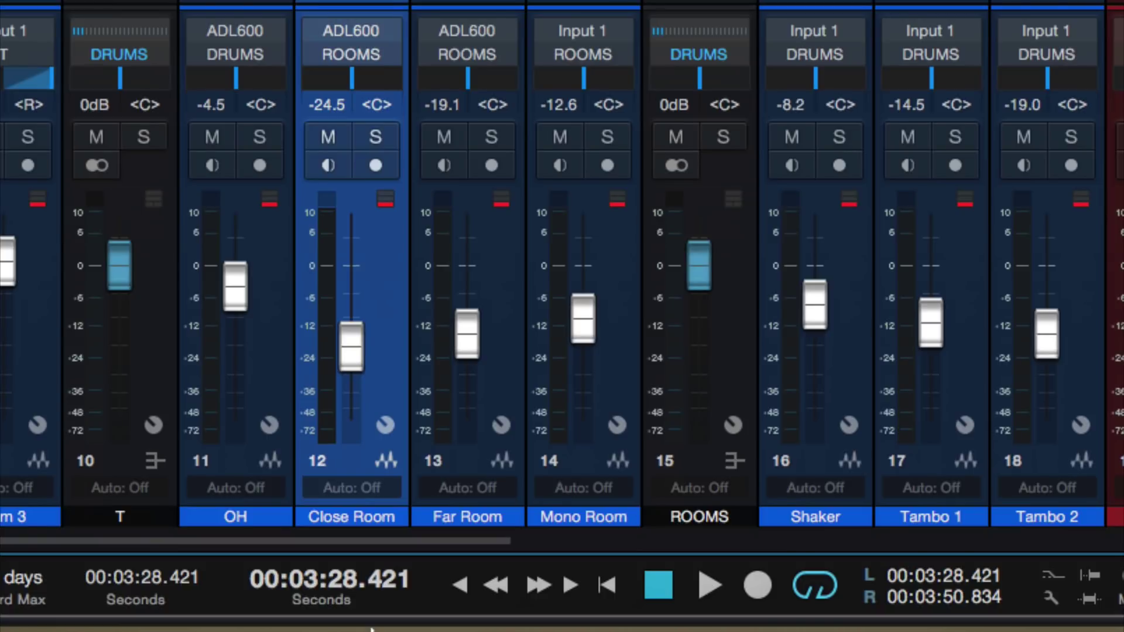
pyautogui.moveTo(350, 329); pyautogui.dragTo(334, 458)
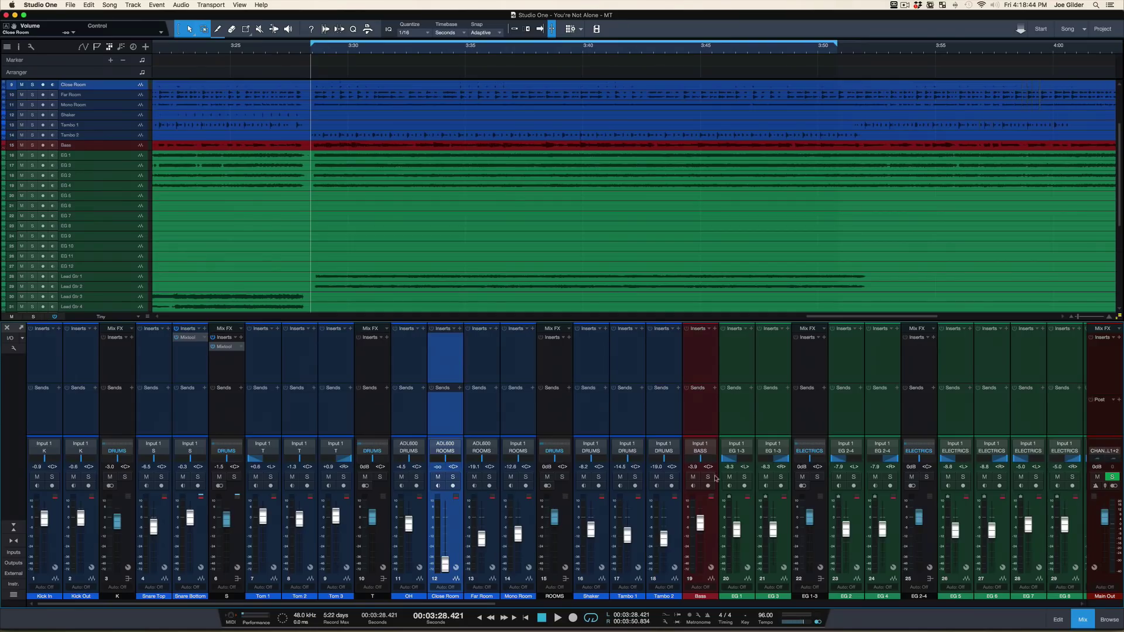
# Step: Find Dual Pan among the PreSonus effects in the browser and insert it on Far Room
pyautogui.press('F5')
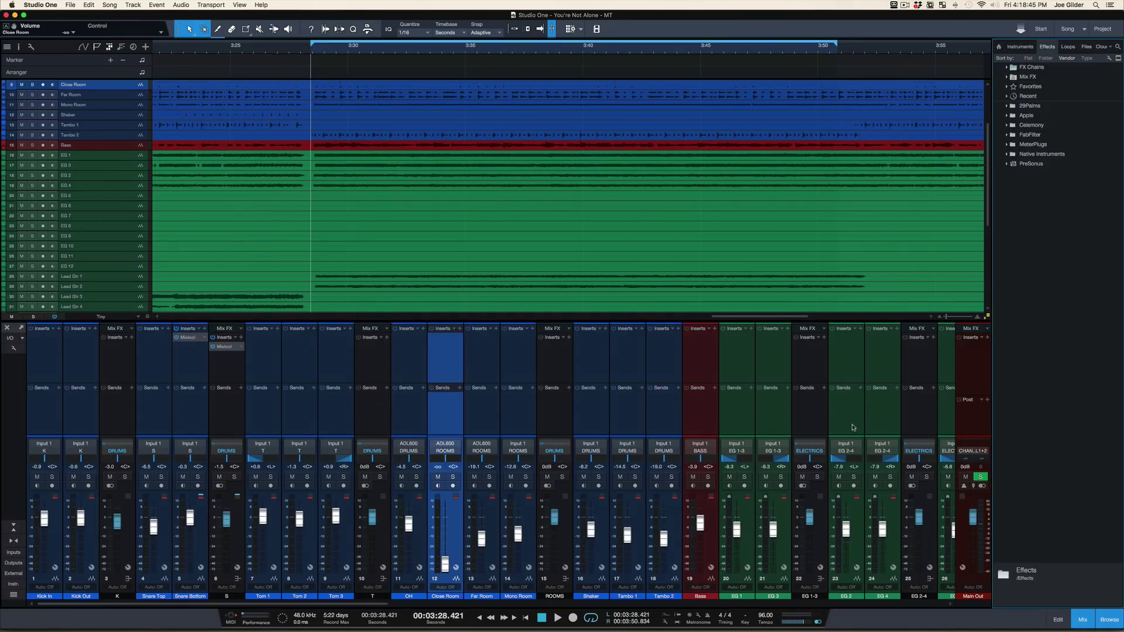
pyautogui.click(1006, 164)
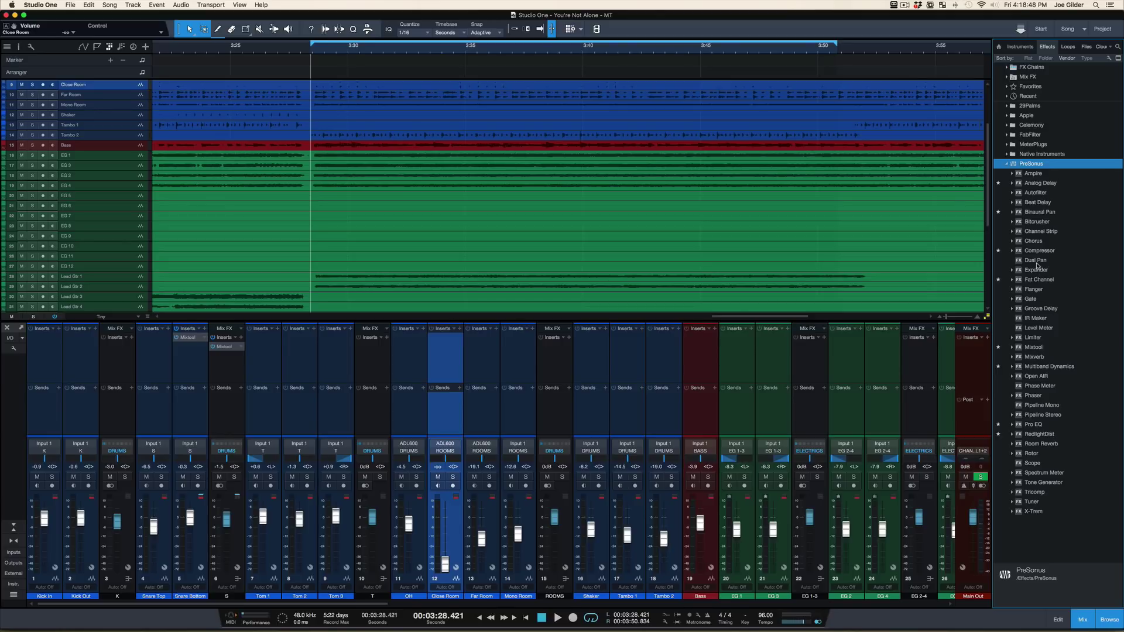
pyautogui.moveTo(1036, 265); pyautogui.dragTo(490, 379)
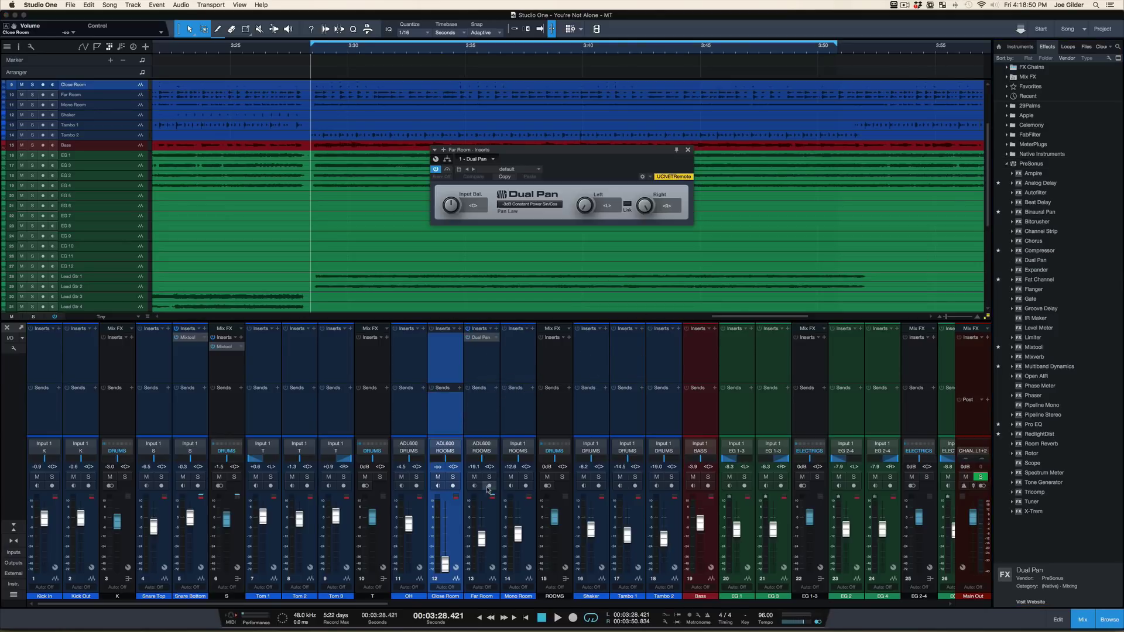
# Step: Solo Far Room and set Dual Pan's right pan to about 74% R during playback
pyautogui.click(489, 477)
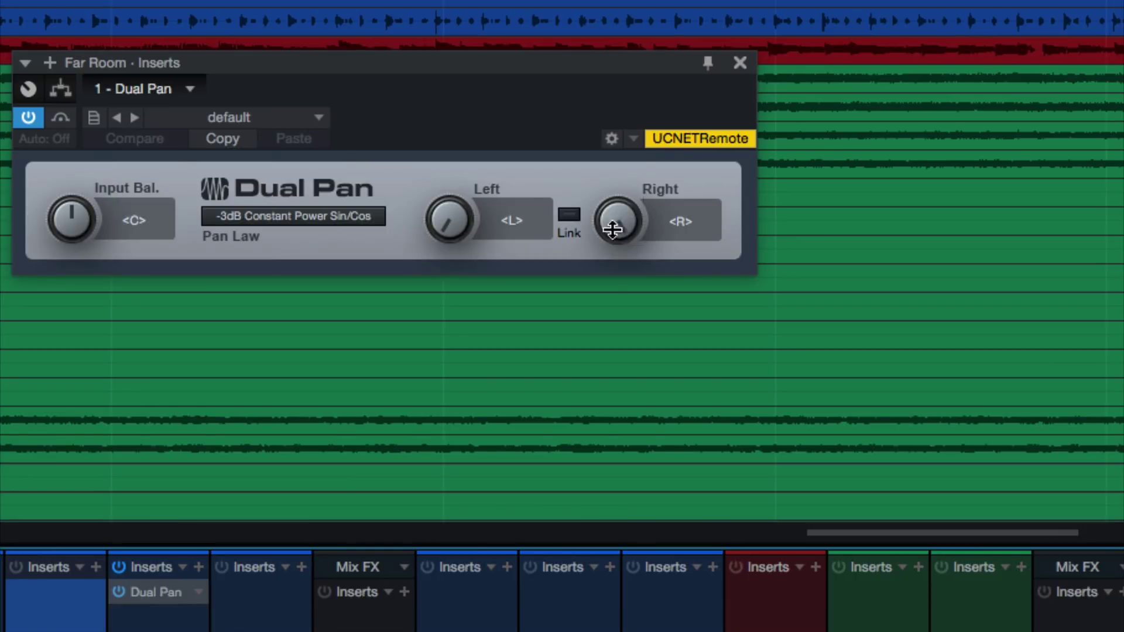
pyautogui.moveTo(643, 208); pyautogui.dragTo(638, 224)
pyautogui.moveTo(599, 275); pyautogui.dragTo(575, 342)
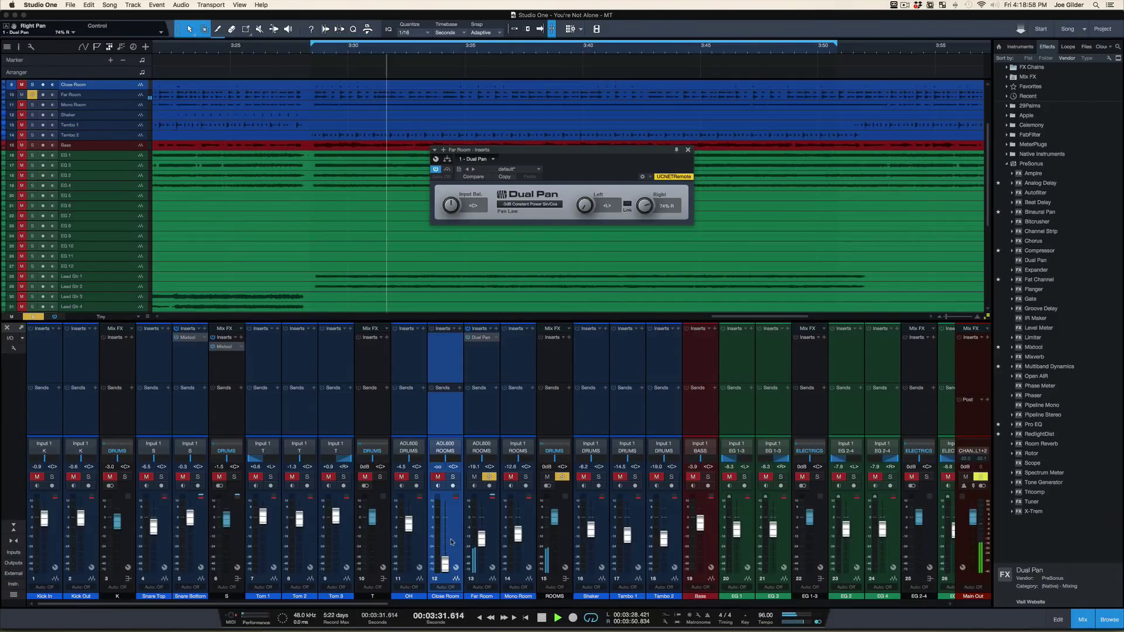
# Step: Raise the Far Room fader to about -3.9 dB, then stop playback, close Dual Pan and unsolo the channel
pyautogui.moveTo(481, 539); pyautogui.dragTo(481, 524)
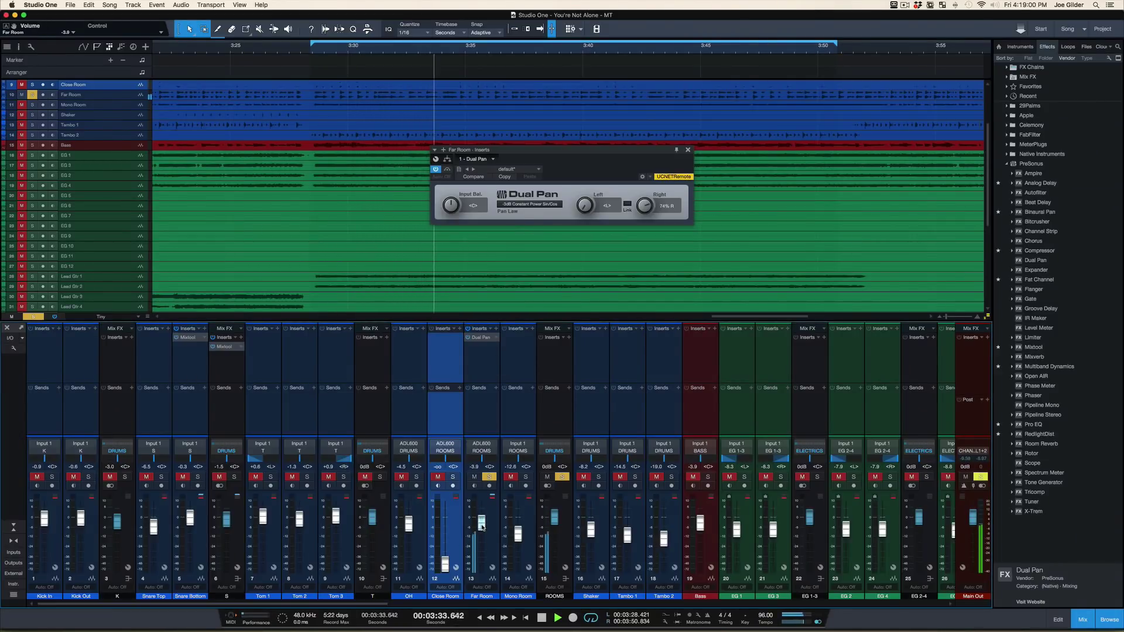
pyautogui.press('space')
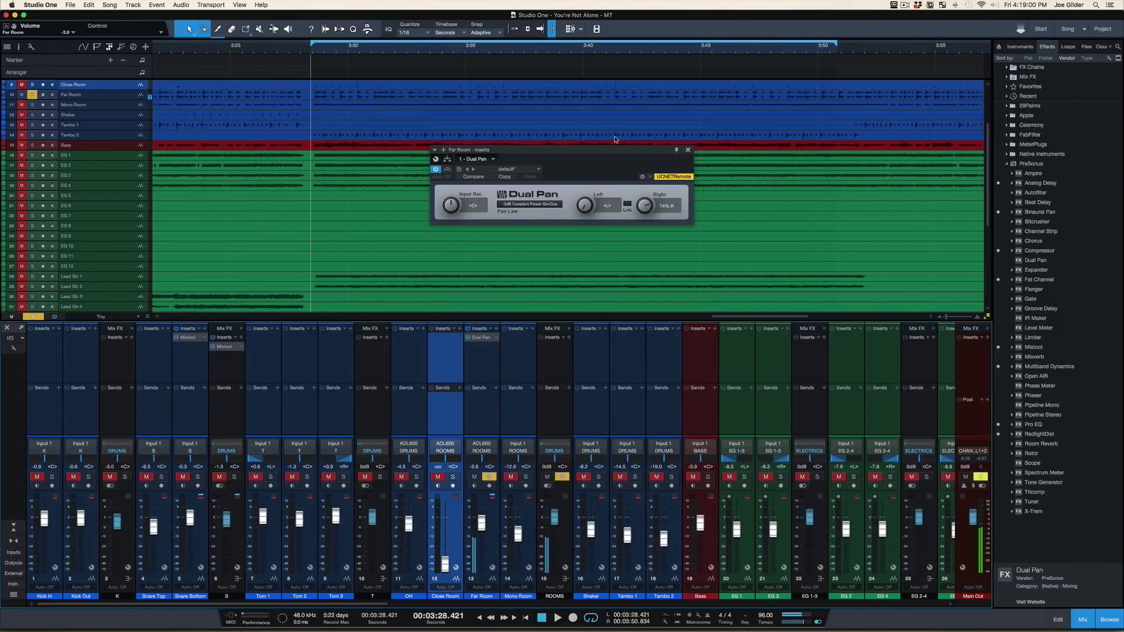
pyautogui.click(688, 151)
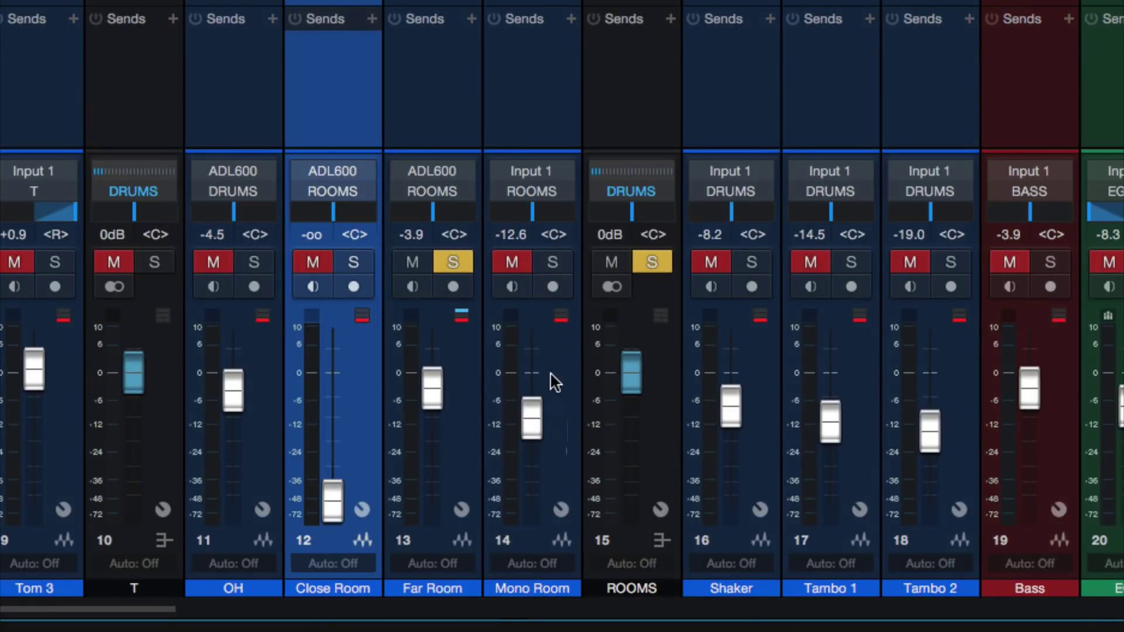
pyautogui.click(462, 265)
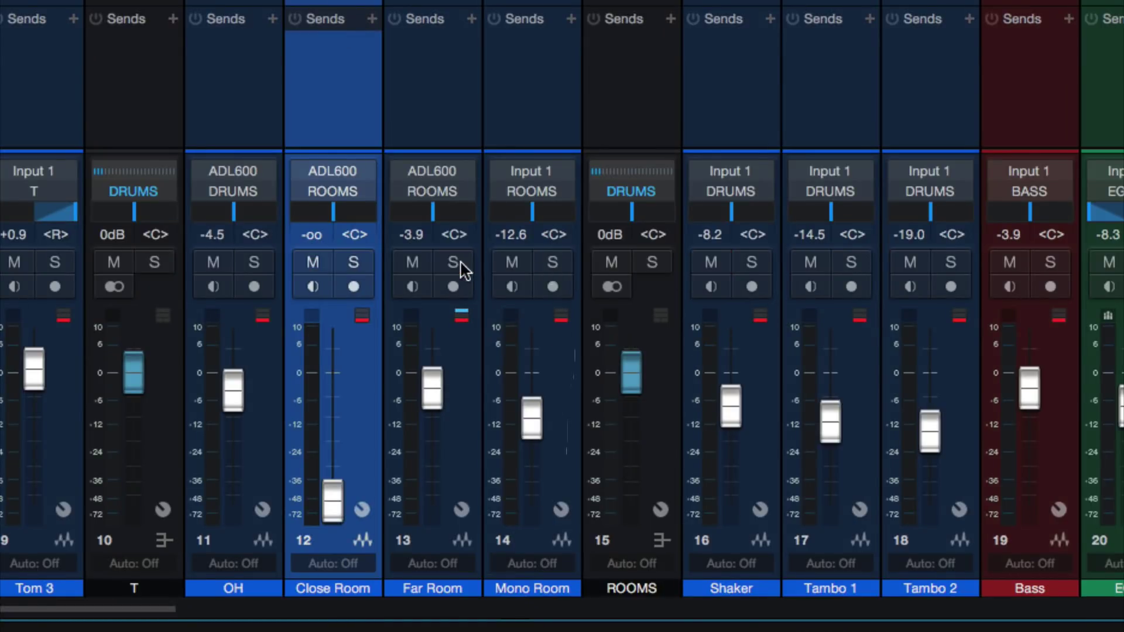
# Step: Solo Mono Room, set its fader to about -4.2 dB while listening, and clear the solo
pyautogui.click(553, 266)
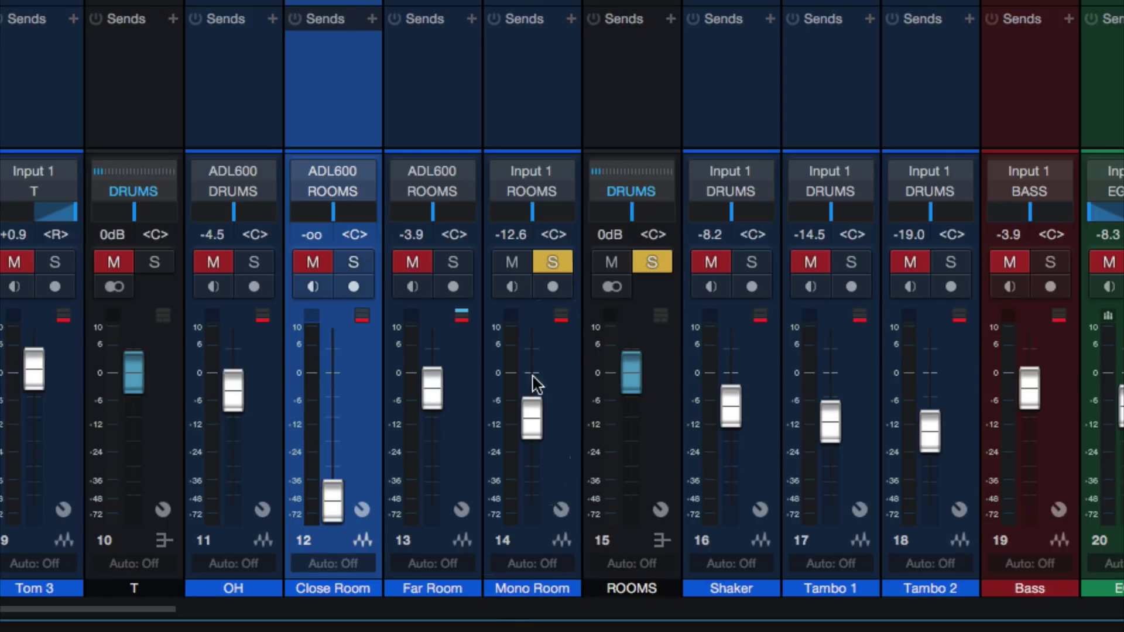
pyautogui.press('space')
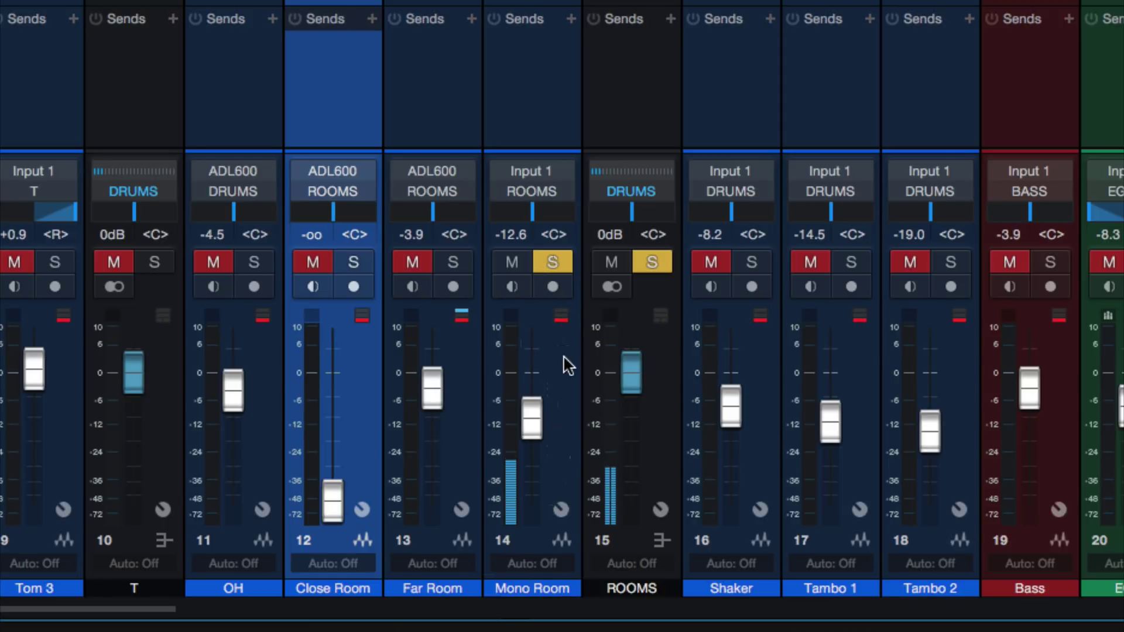
pyautogui.moveTo(533, 414); pyautogui.dragTo(533, 383)
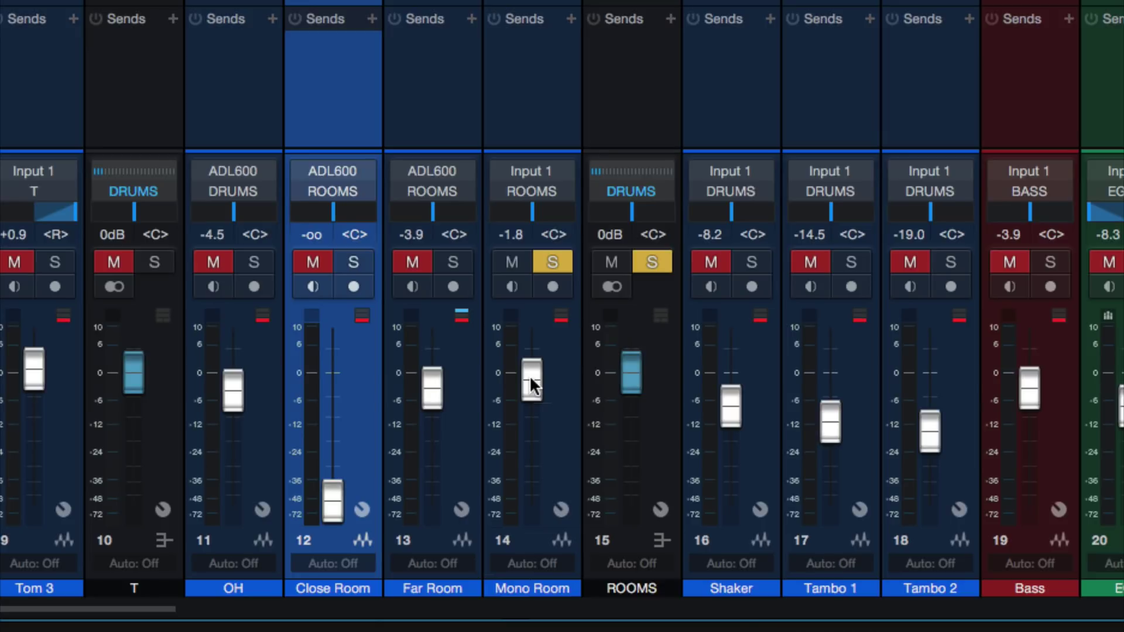
pyautogui.press('space')
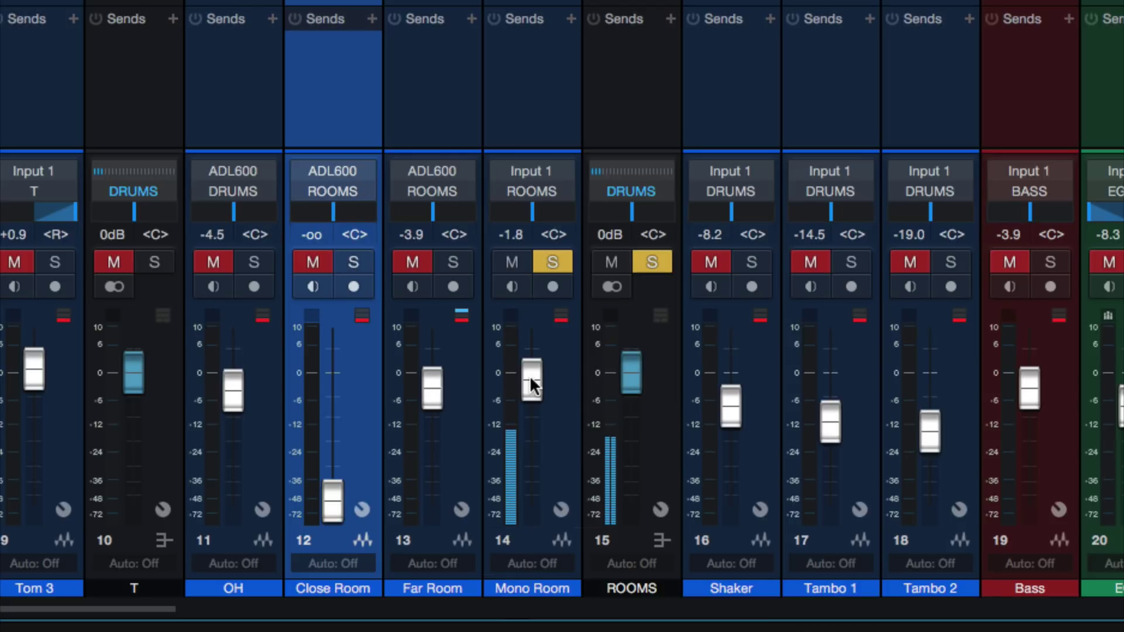
pyautogui.press('space')
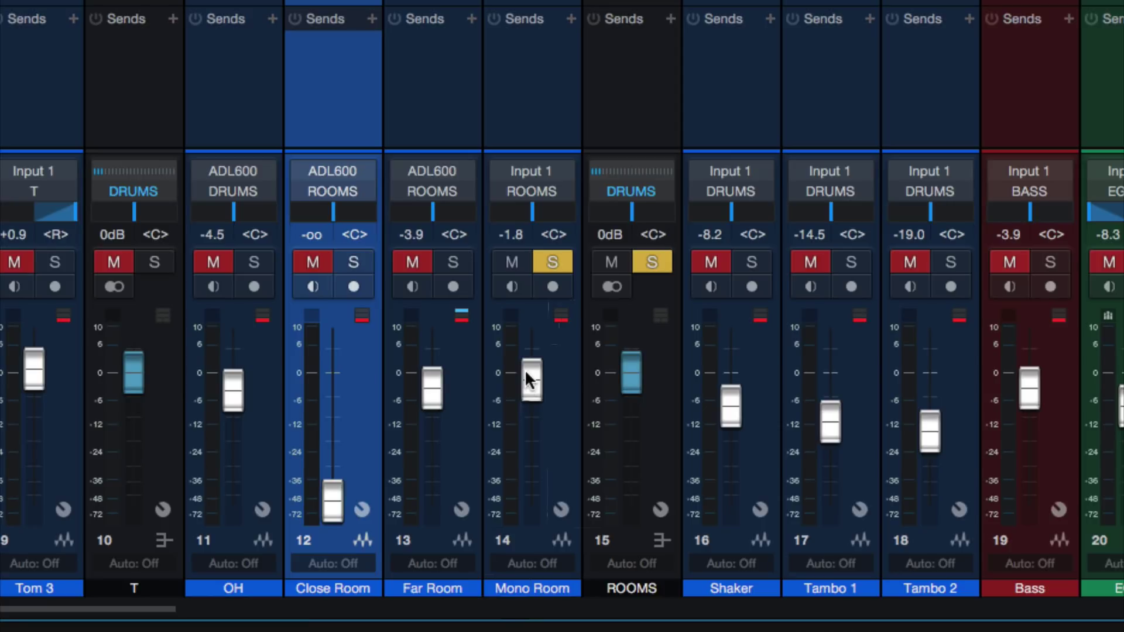
pyautogui.moveTo(525, 372); pyautogui.dragTo(525, 383)
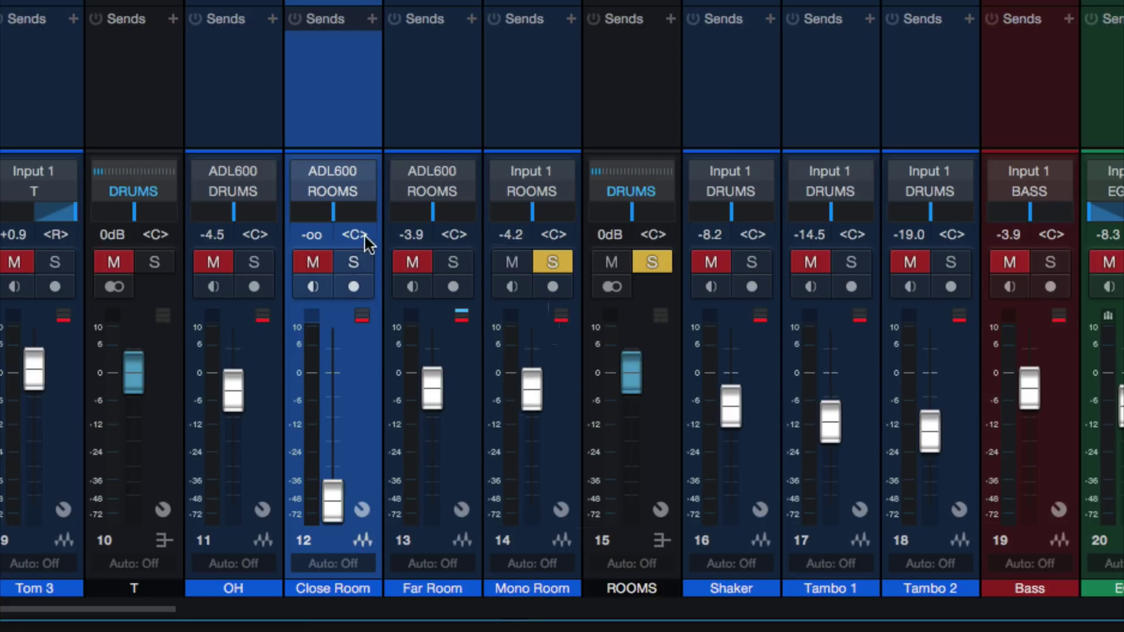
pyautogui.hotkey('shift', 's')
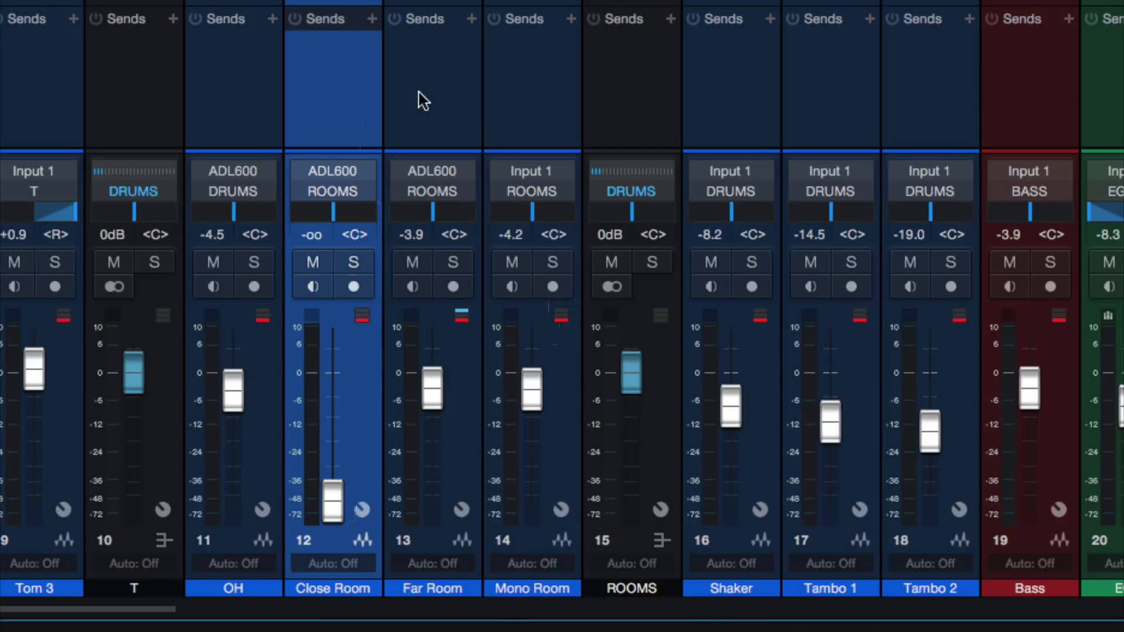
# Step: Select both Close Room events in the arrangement across the whole song and mute them
pyautogui.press('F3')
pyautogui.hotkey('ctrl', 'z')
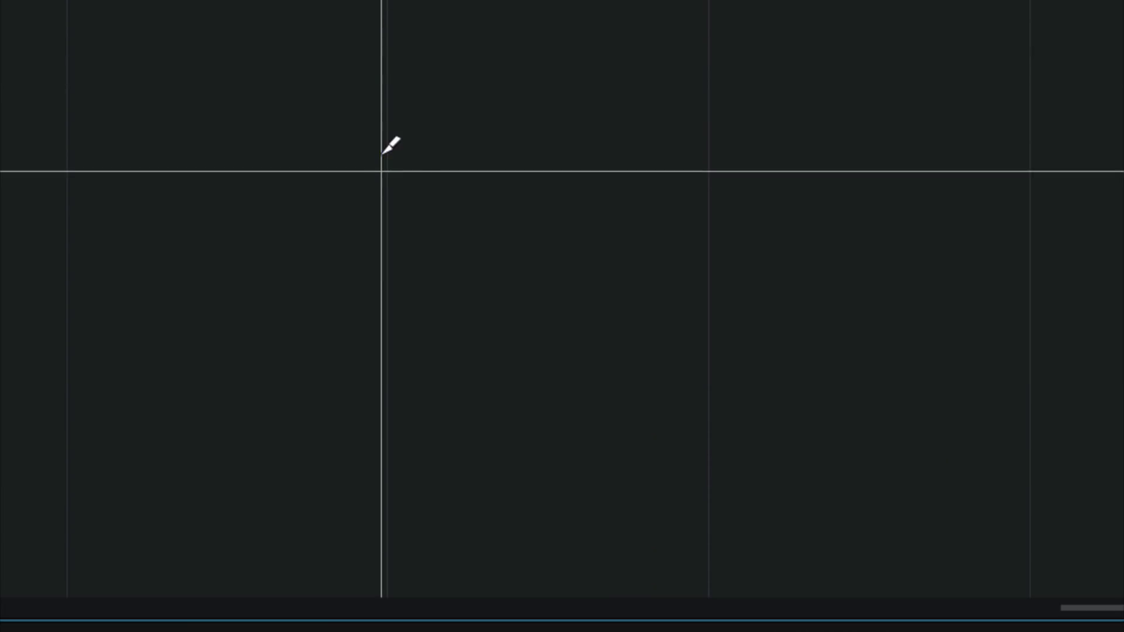
pyautogui.scroll(10, 382, 155)
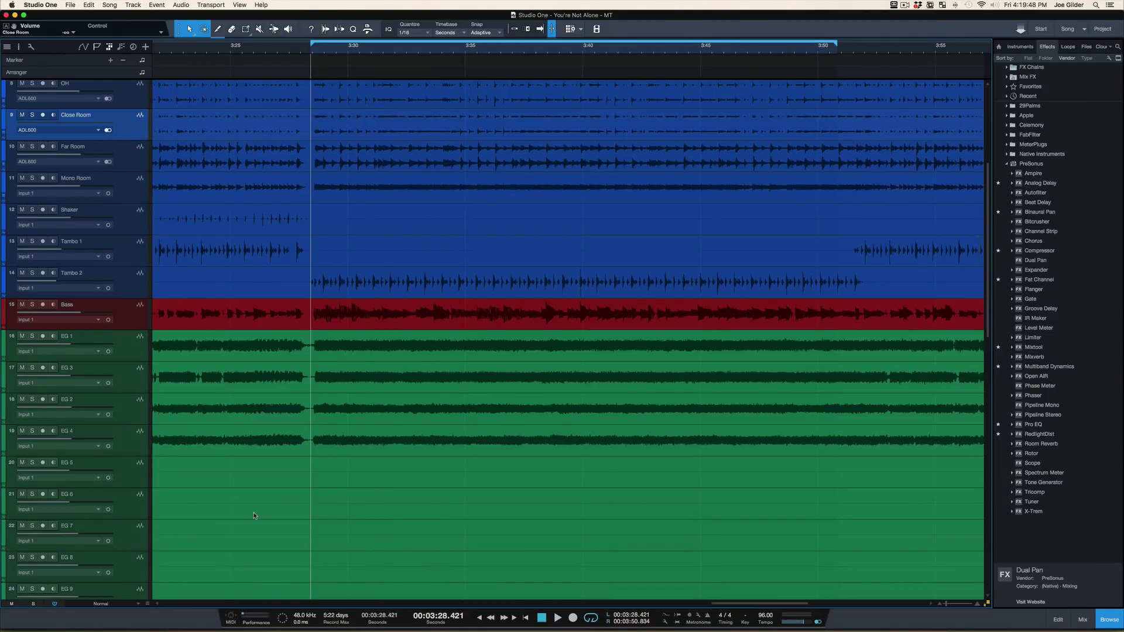
pyautogui.click(241, 136)
pyautogui.press('p')
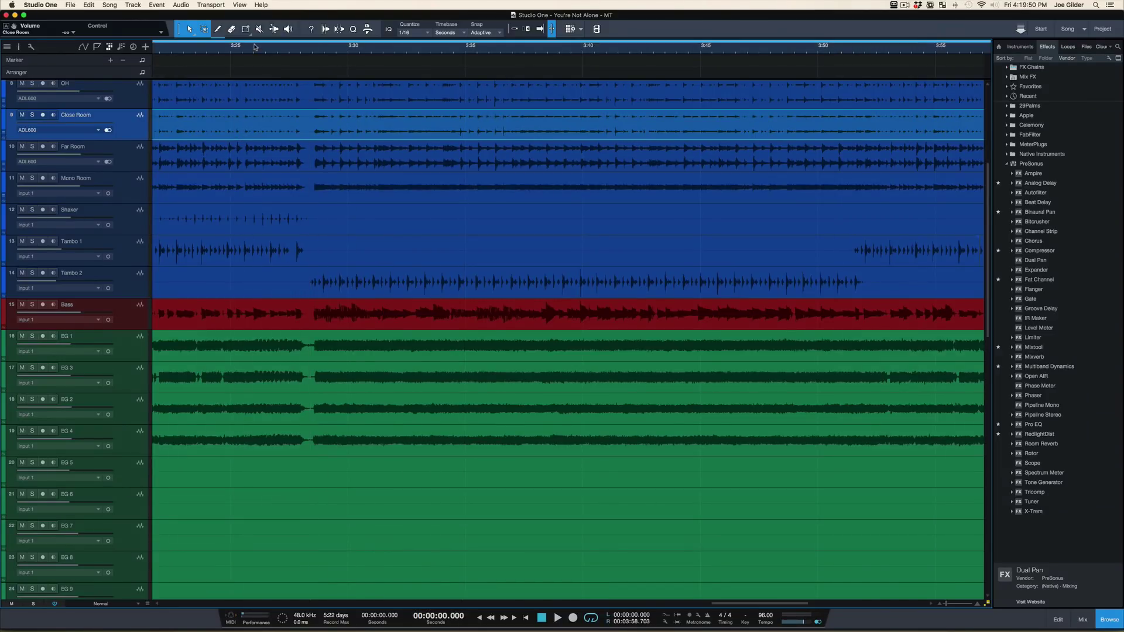
pyautogui.hotkey('shift', 'f')
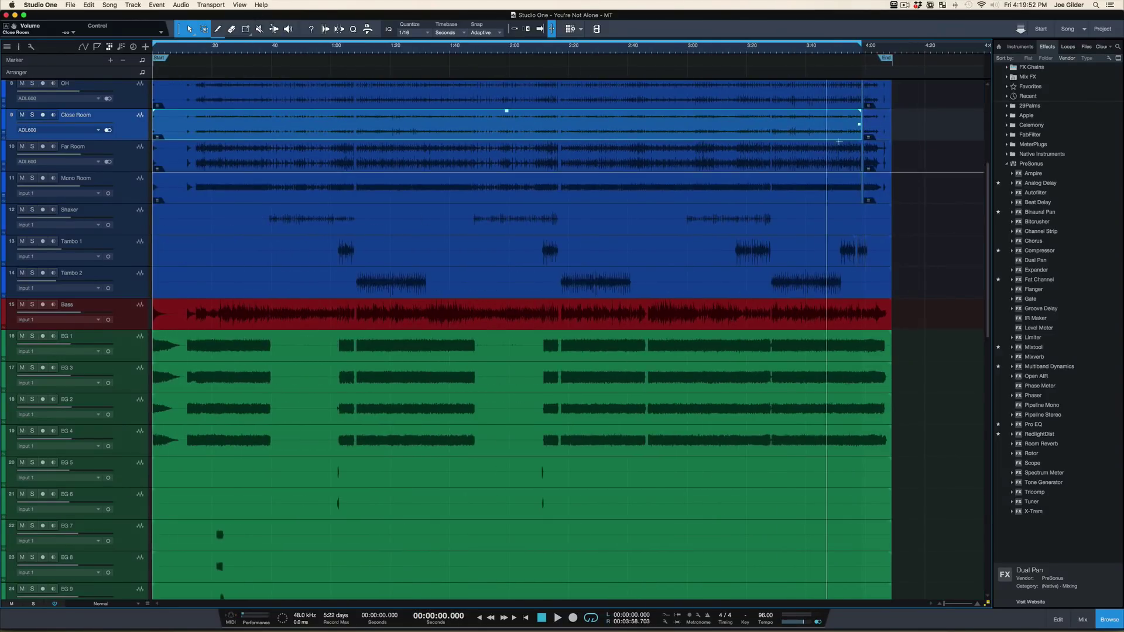
pyautogui.moveTo(904, 129); pyautogui.dragTo(805, 122)
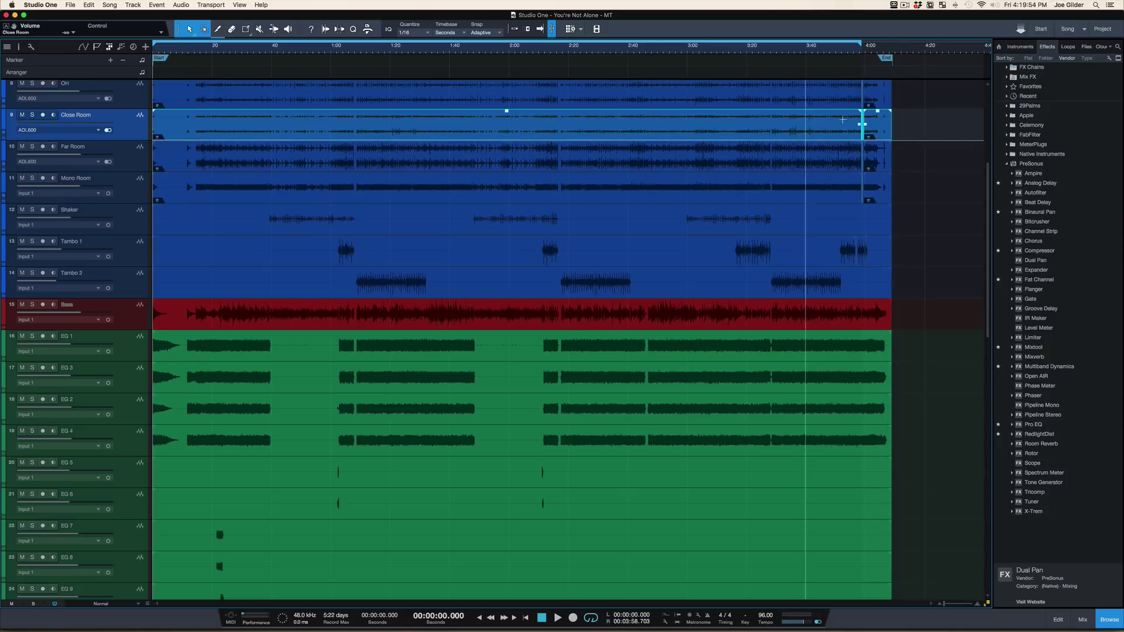
pyautogui.press('p')
pyautogui.hotkey('shift', 'm')
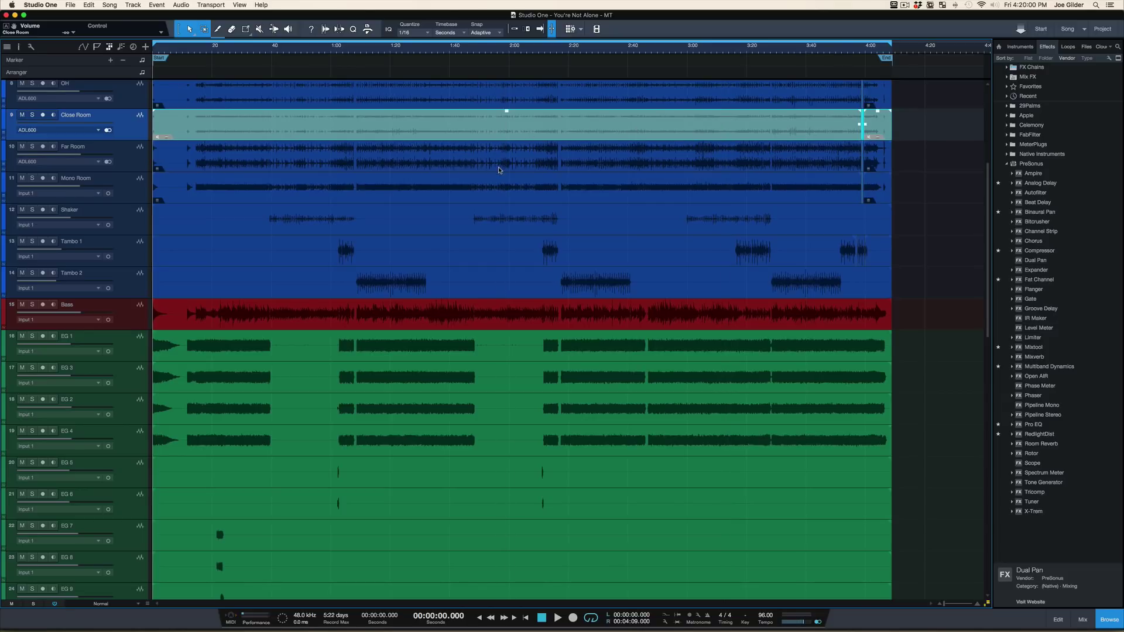
# Step: Set the loop range to the length of the long Far Room event and show the mixer again
pyautogui.click(499, 168)
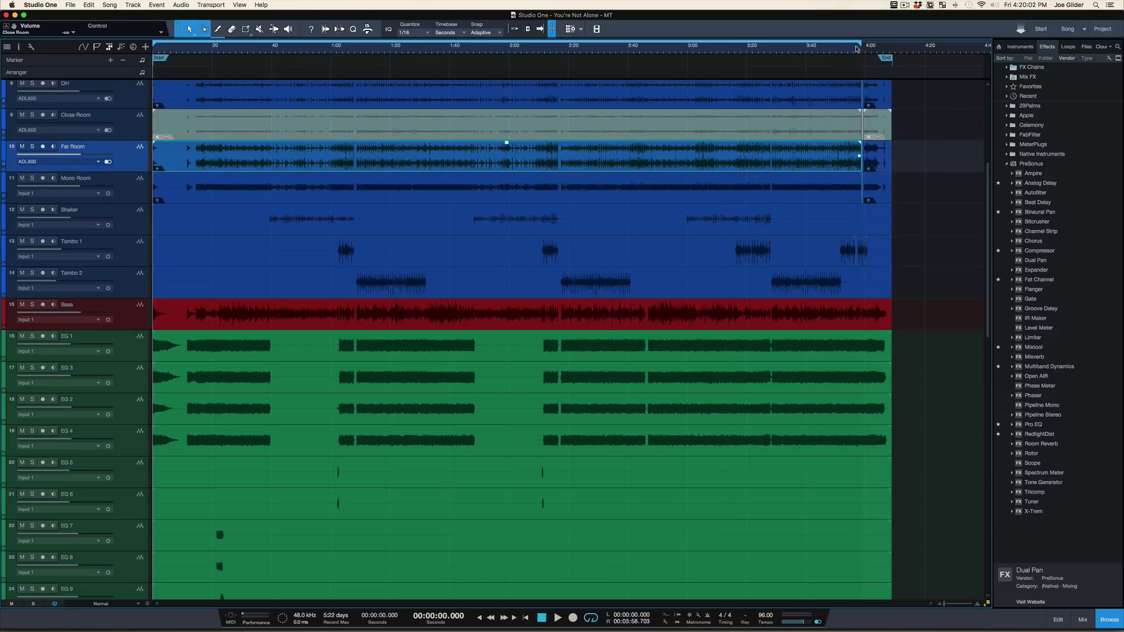
pyautogui.moveTo(863, 51)
pyautogui.mouseDown()
pyautogui.moveTo(845, 108)
pyautogui.moveTo(859, 46)
pyautogui.mouseUp()
pyautogui.press('F3')
pyautogui.press('F3')
pyautogui.press('F3')
# Step: Solo the ROOMS bus and start playback from near the beginning of the song
pyautogui.click(519, 430)
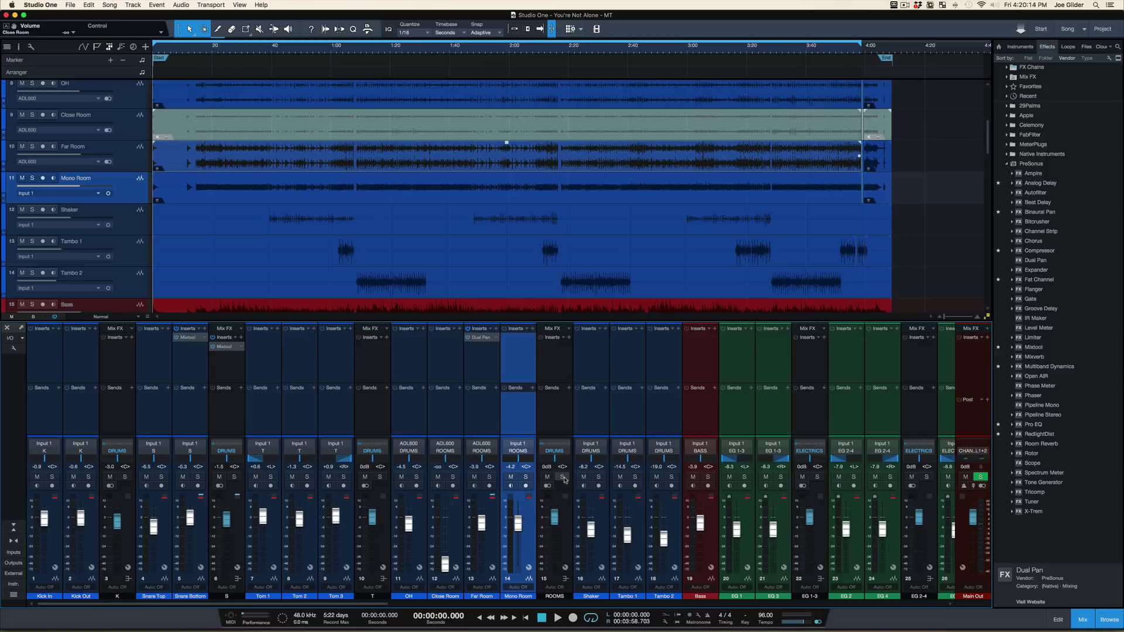
pyautogui.click(563, 478)
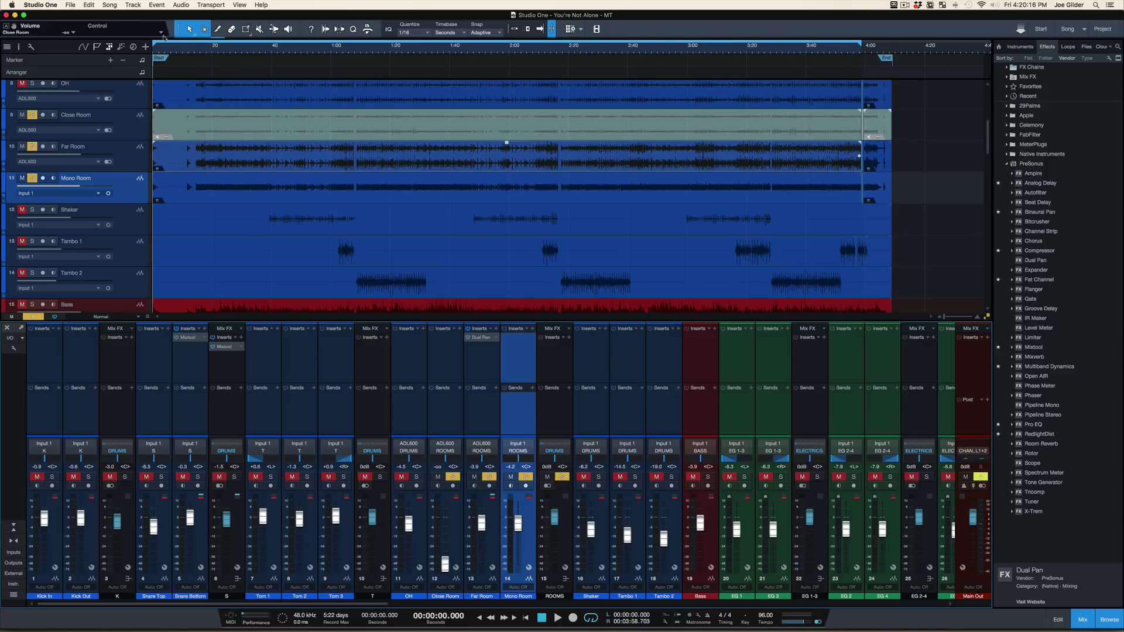
pyautogui.click(180, 51)
pyautogui.press('space')
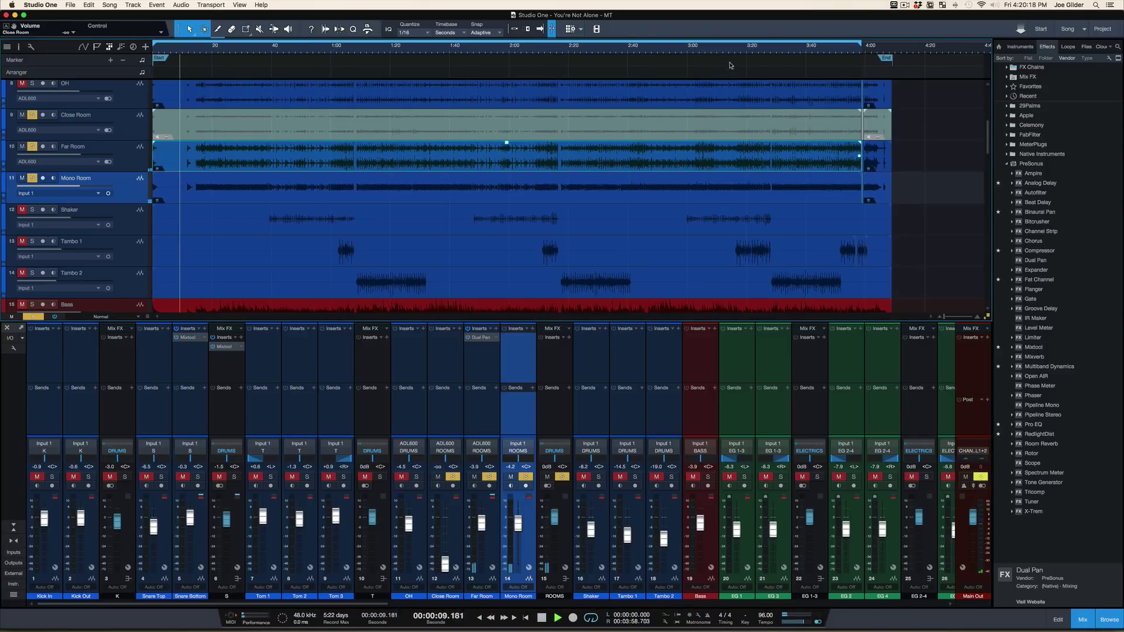
# Step: Move playback to about 3:15 and set the loop range from about 3:15.4 to 3:52.2
pyautogui.click(732, 51)
pyautogui.press('F3')
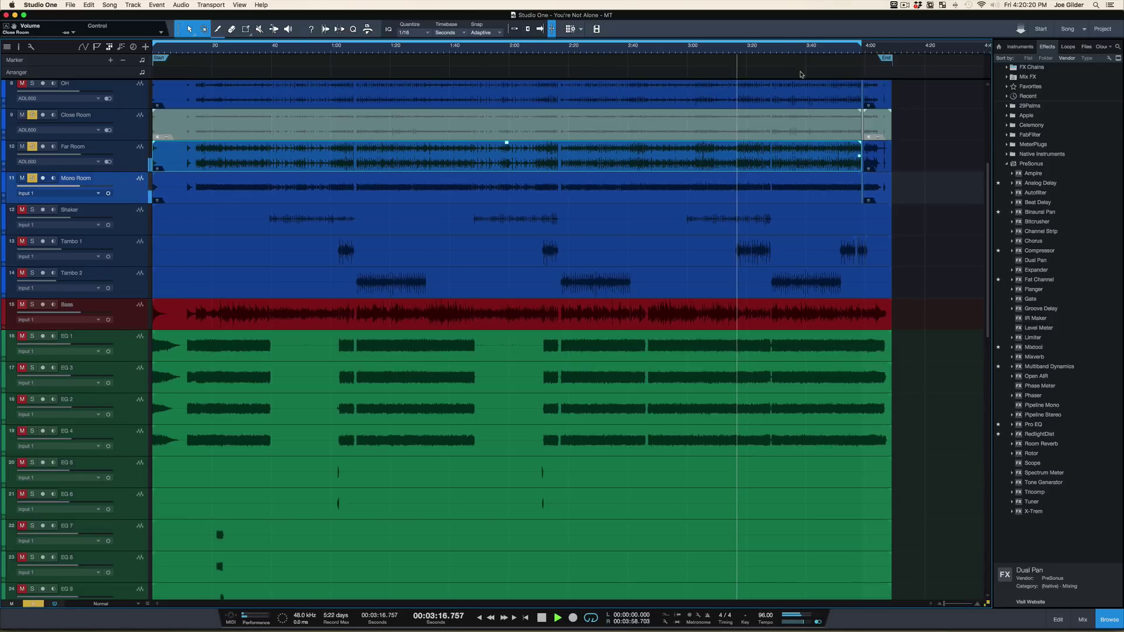
pyautogui.moveTo(783, 41); pyautogui.dragTo(851, 41)
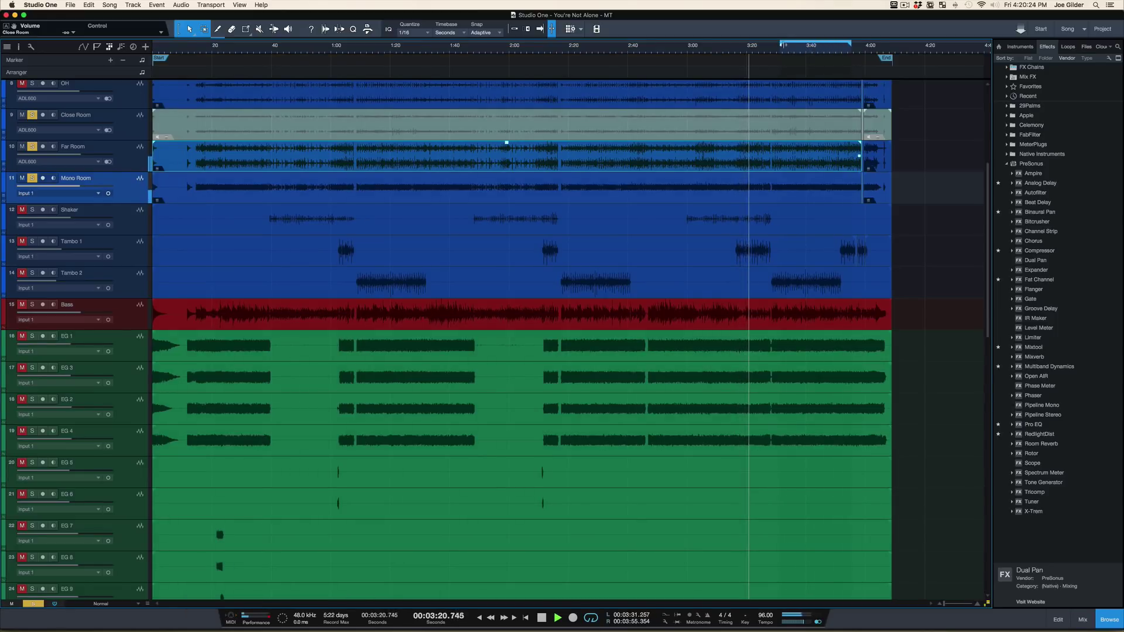
pyautogui.moveTo(781, 44); pyautogui.dragTo(731, 49)
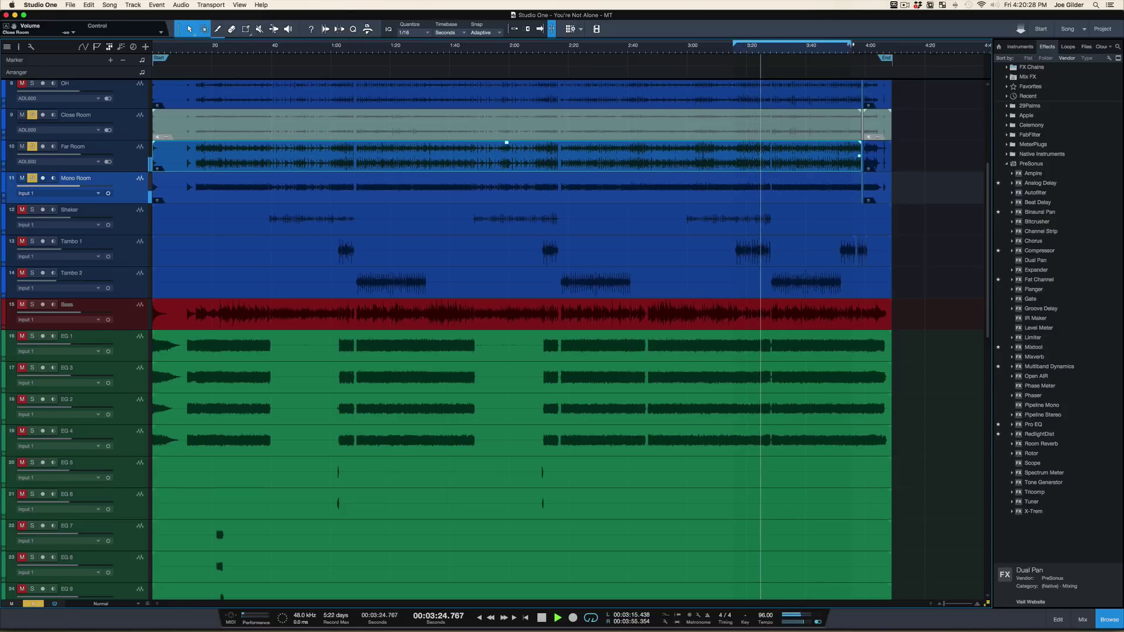
pyautogui.moveTo(848, 44); pyautogui.dragTo(841, 45)
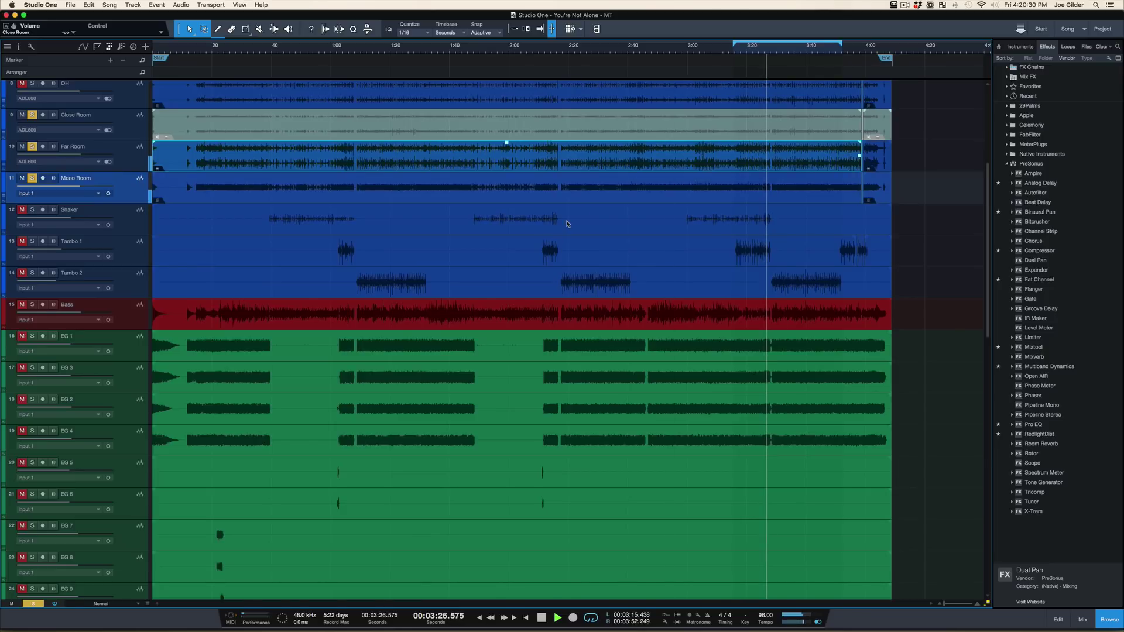
# Step: Balance the room mics in the mixer during playback, with Far Room at about -5.1 dB and Mono Room at about -6 dB
pyautogui.press('F3')
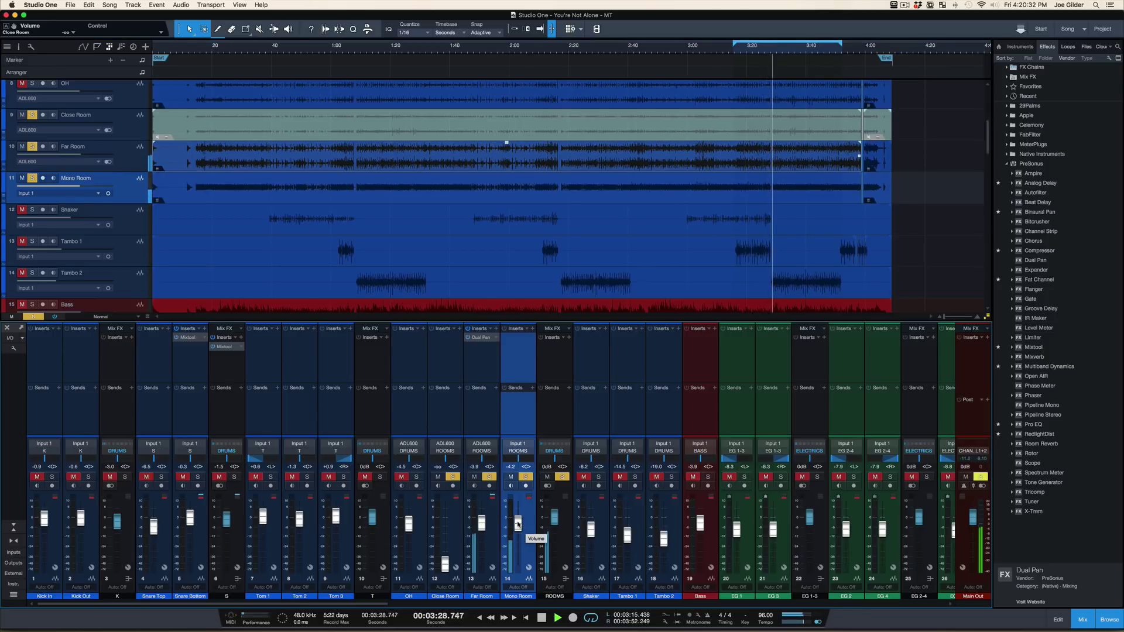
pyautogui.moveTo(518, 523)
pyautogui.mouseDown()
pyautogui.moveTo(509, 580)
pyautogui.moveTo(521, 523)
pyautogui.moveTo(481, 541)
pyautogui.moveTo(481, 524)
pyautogui.moveTo(519, 526)
pyautogui.mouseUp()
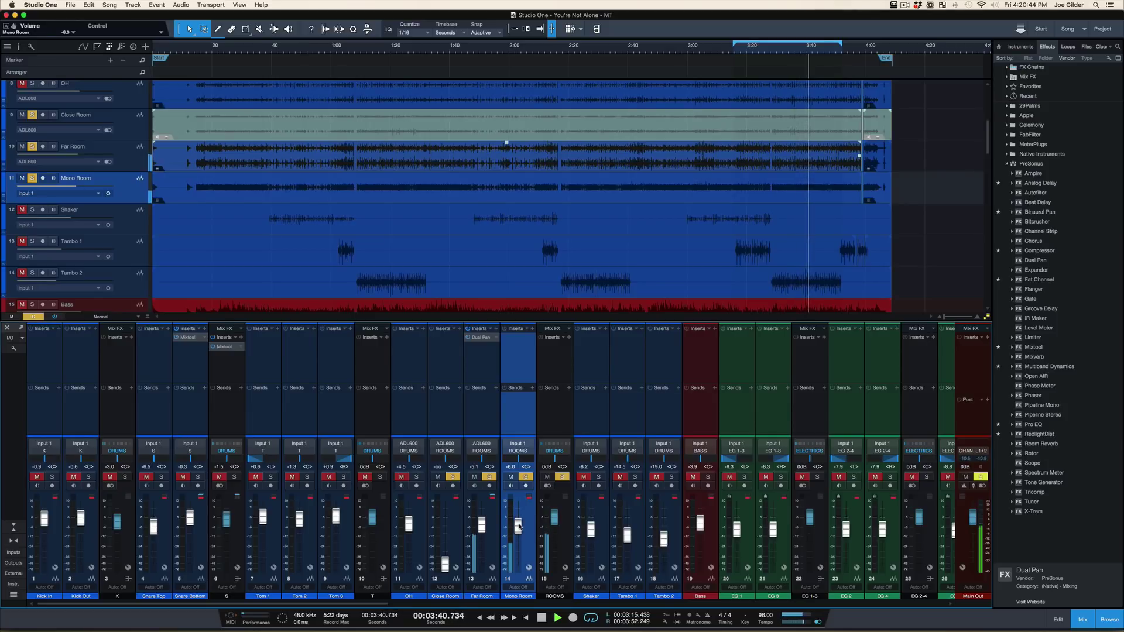
# Step: Stop playback, insert Pro EQ on the ROOMS bus and move its window clear of the mixer channels
pyautogui.press('space')
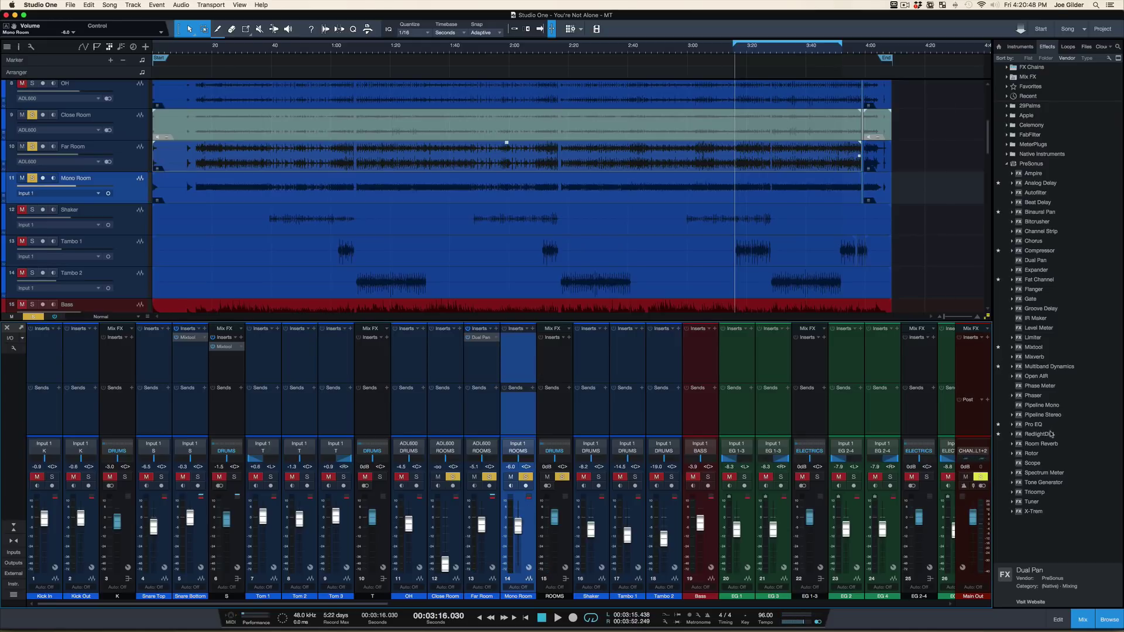
pyautogui.moveTo(1036, 429); pyautogui.dragTo(562, 372)
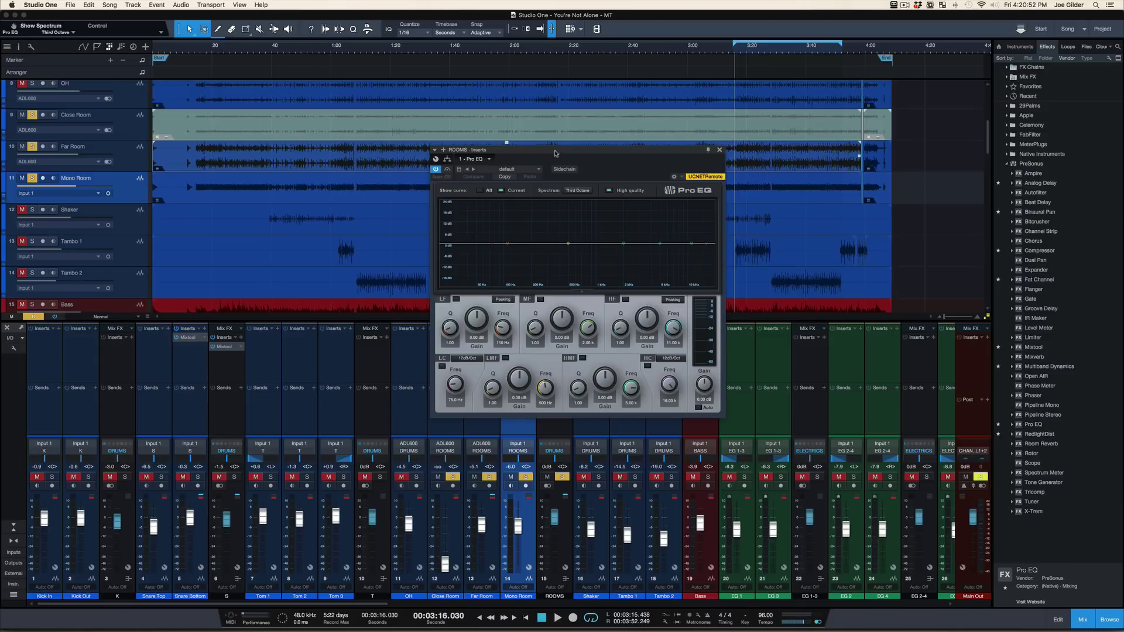
pyautogui.moveTo(555, 153); pyautogui.dragTo(418, 116)
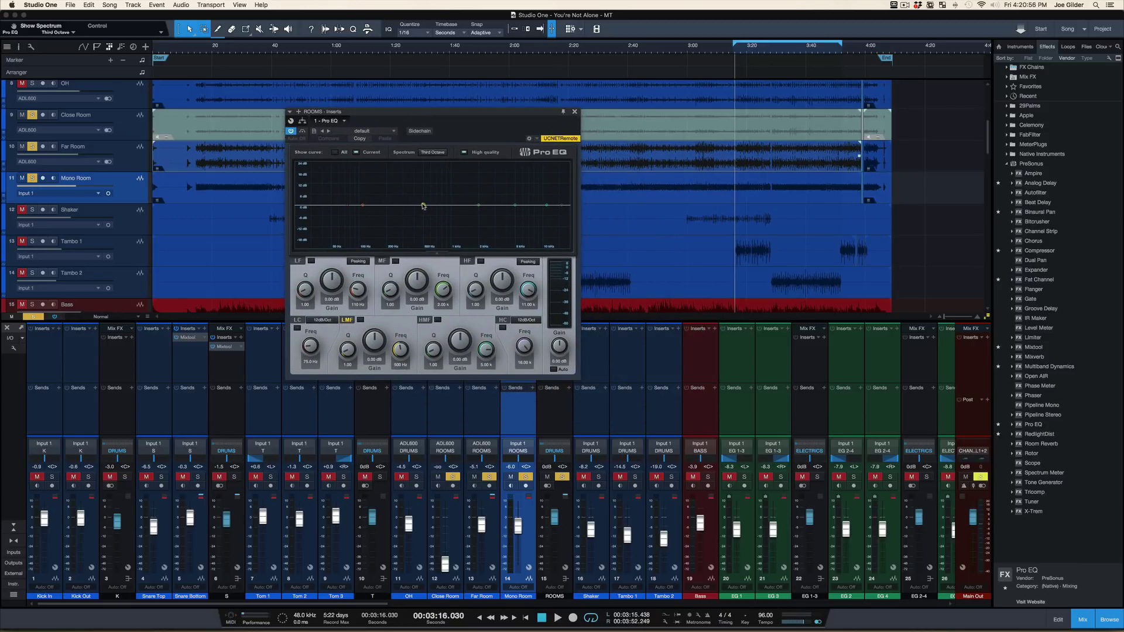
# Step: Try sweeping a low-mid boost of about 16.8 dB on the ROOMS Pro EQ during playback, and reset its gain to 0 dB
pyautogui.press('space')
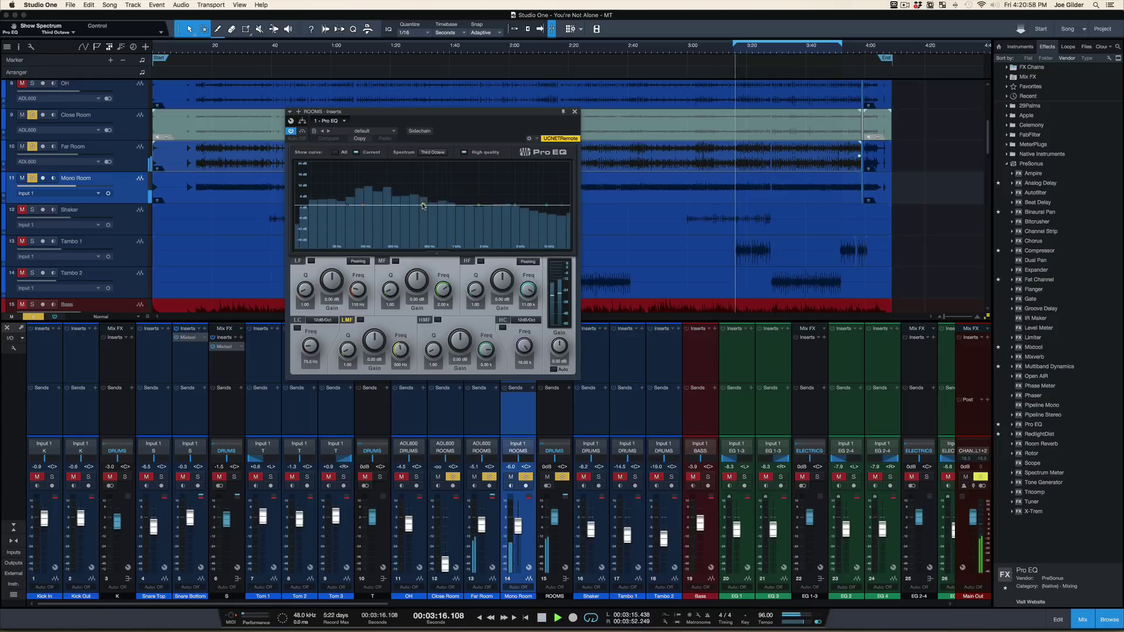
pyautogui.moveTo(423, 206); pyautogui.dragTo(404, 185)
pyautogui.moveTo(418, 181)
pyautogui.mouseDown()
pyautogui.moveTo(415, 212)
pyautogui.moveTo(426, 175)
pyautogui.mouseUp()
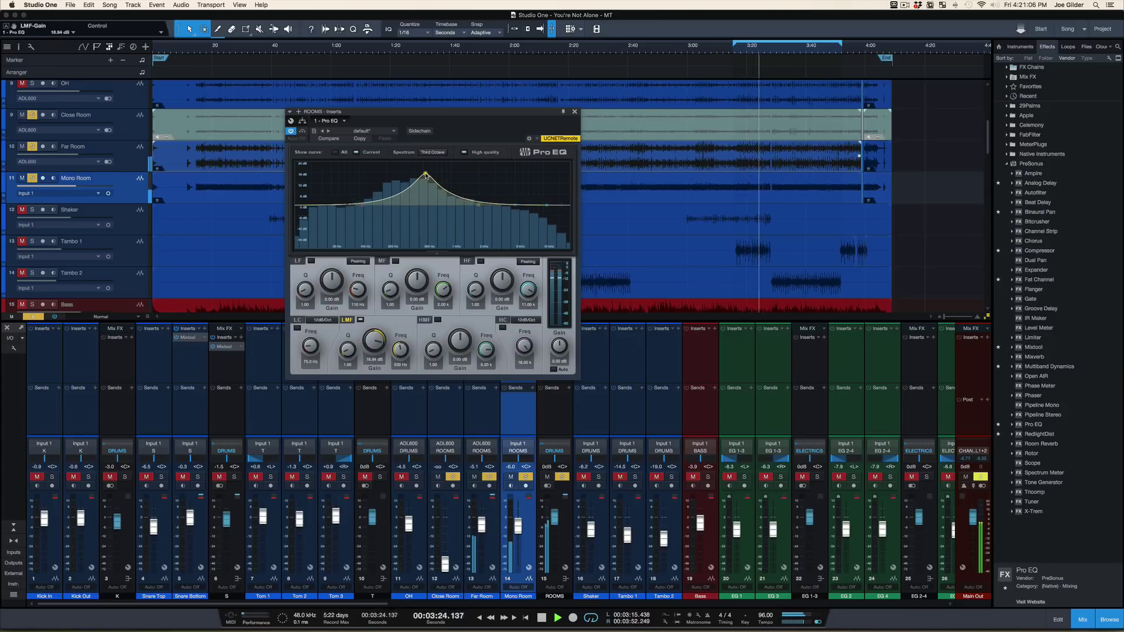
pyautogui.press('space')
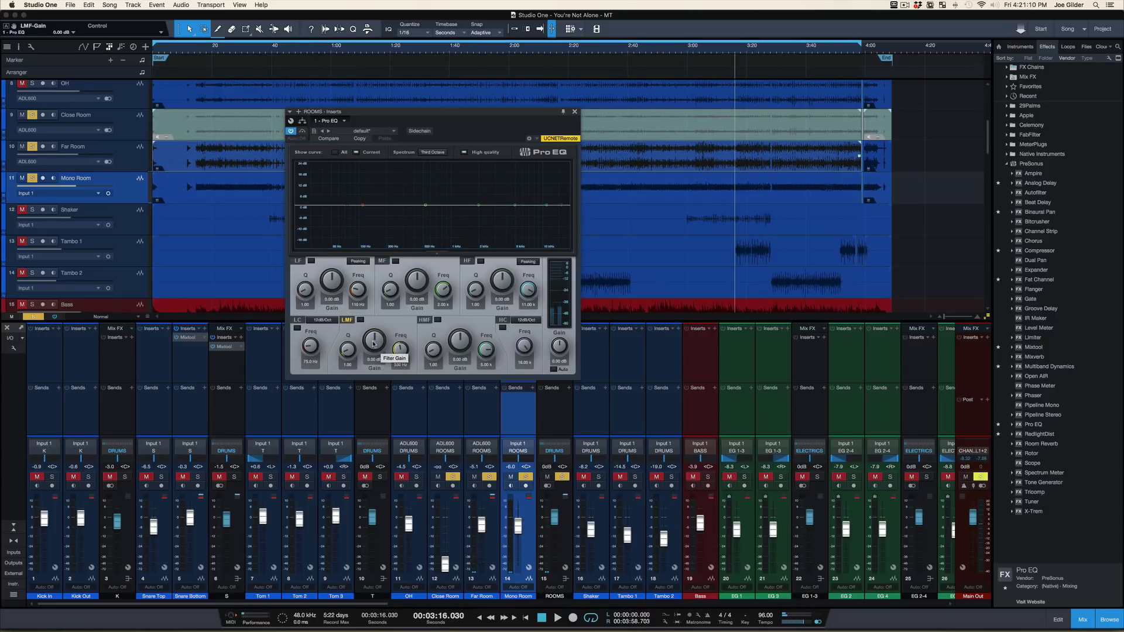
# Step: Sweep the boosted LMF band of the ROOMS Pro EQ during playback, settle on 462 Hz and cut it by 7.2 dB
pyautogui.press('space')
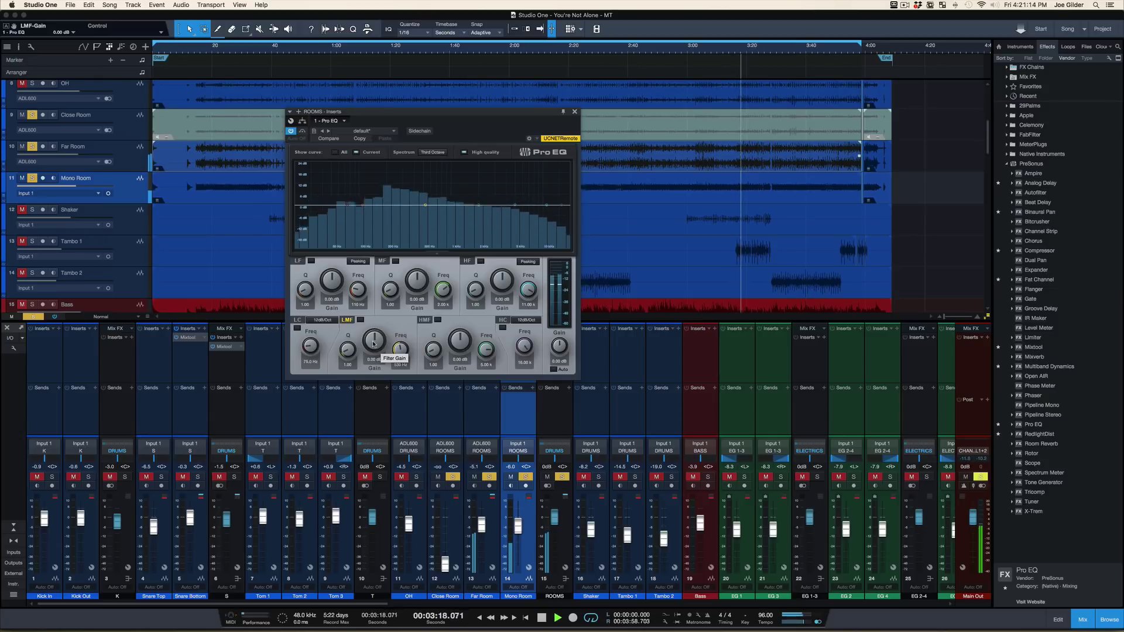
pyautogui.moveTo(373, 344); pyautogui.dragTo(399, 349)
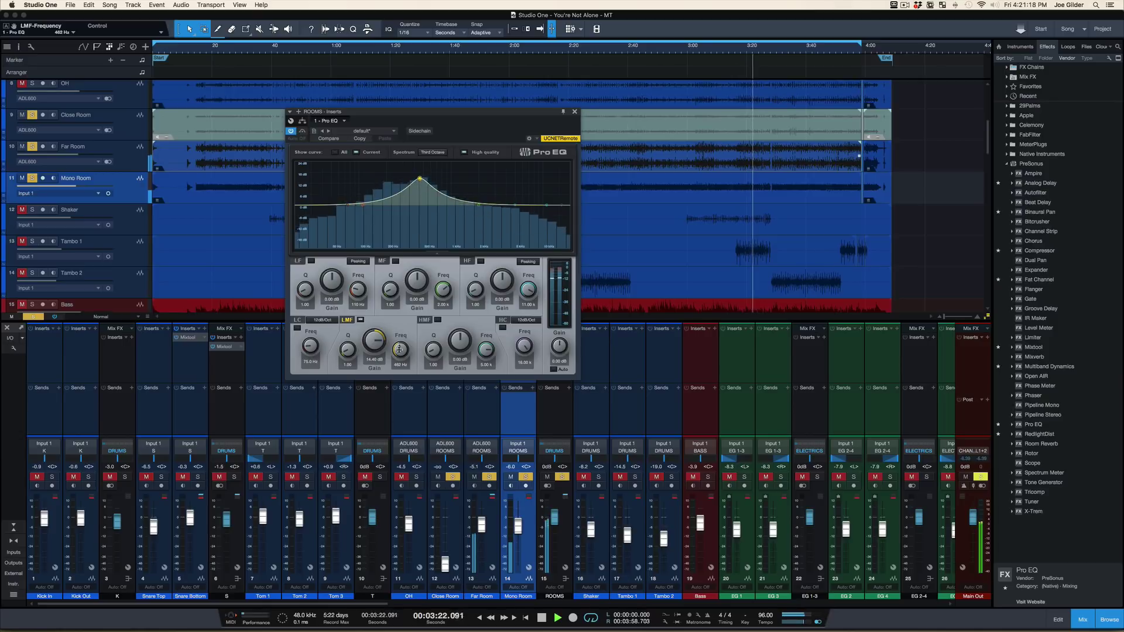
pyautogui.press('space')
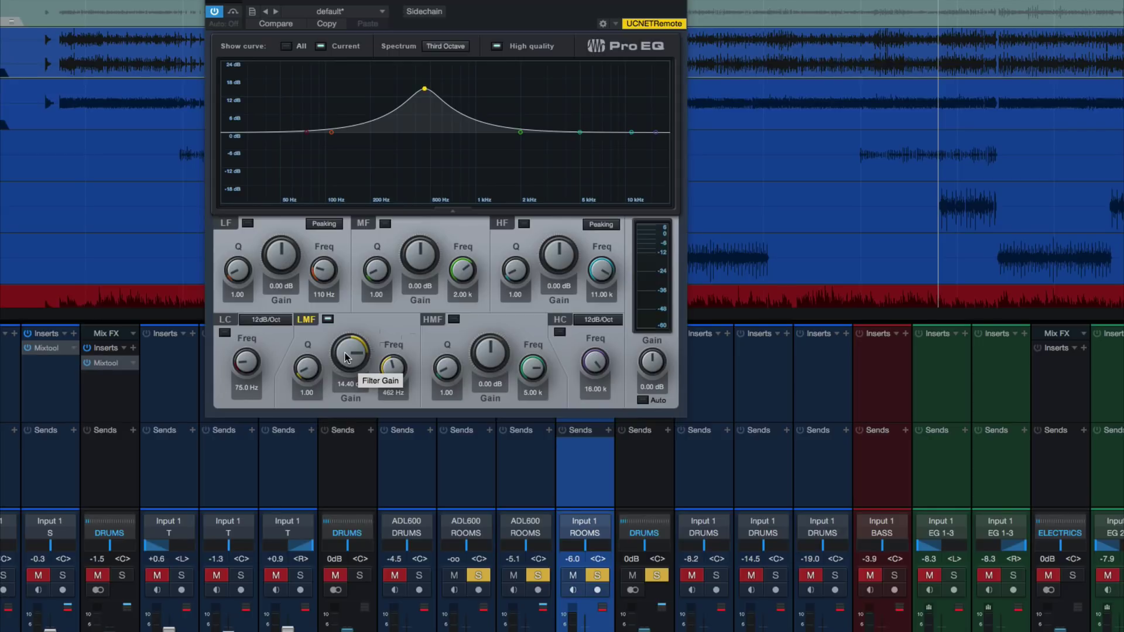
pyautogui.press('space')
pyautogui.moveTo(345, 359); pyautogui.dragTo(340, 412)
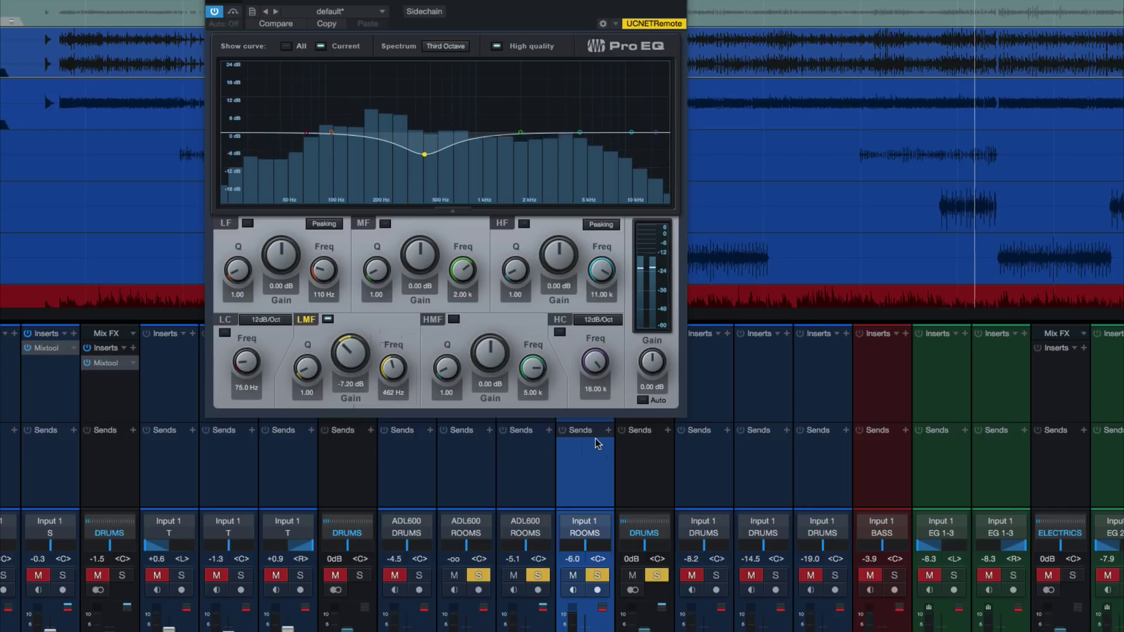
# Step: Try the Pro EQ high-cut filter at about 17.1 kHz, switch it off again and stop playback
pyautogui.click(586, 368)
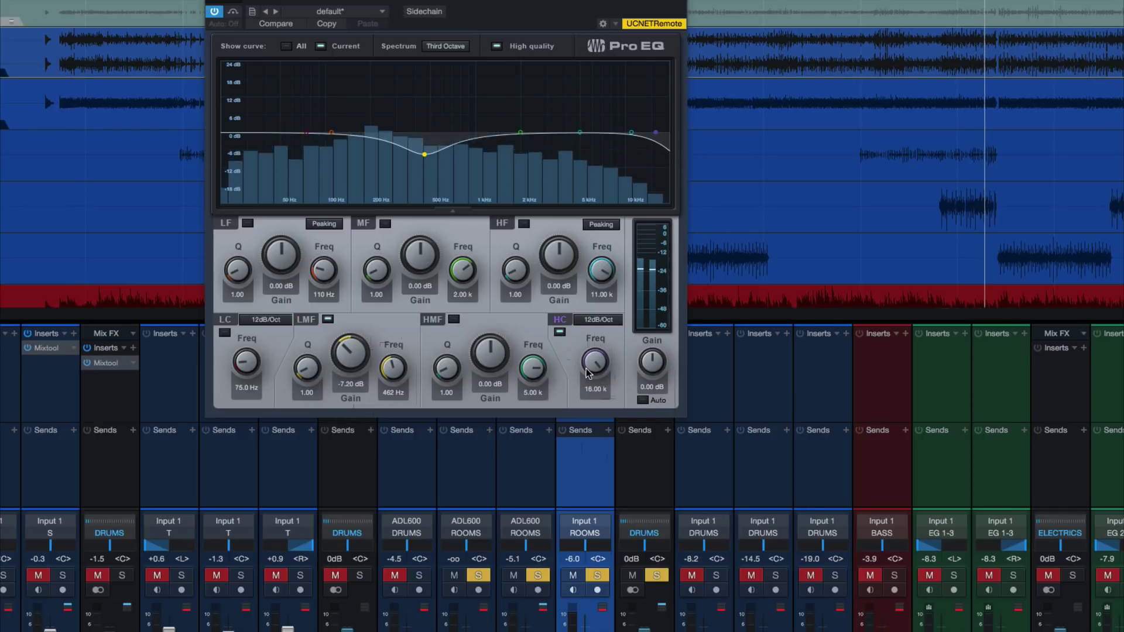
pyautogui.moveTo(586, 369)
pyautogui.mouseDown()
pyautogui.moveTo(582, 384)
pyautogui.moveTo(586, 369)
pyautogui.mouseUp()
pyautogui.click(562, 333)
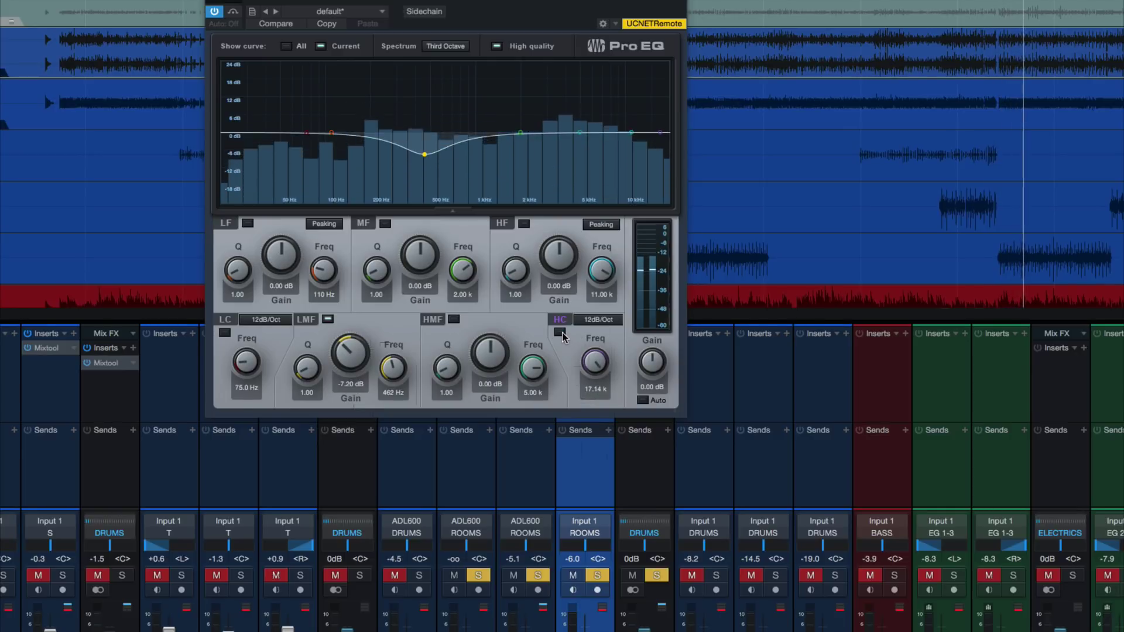
pyautogui.press('space')
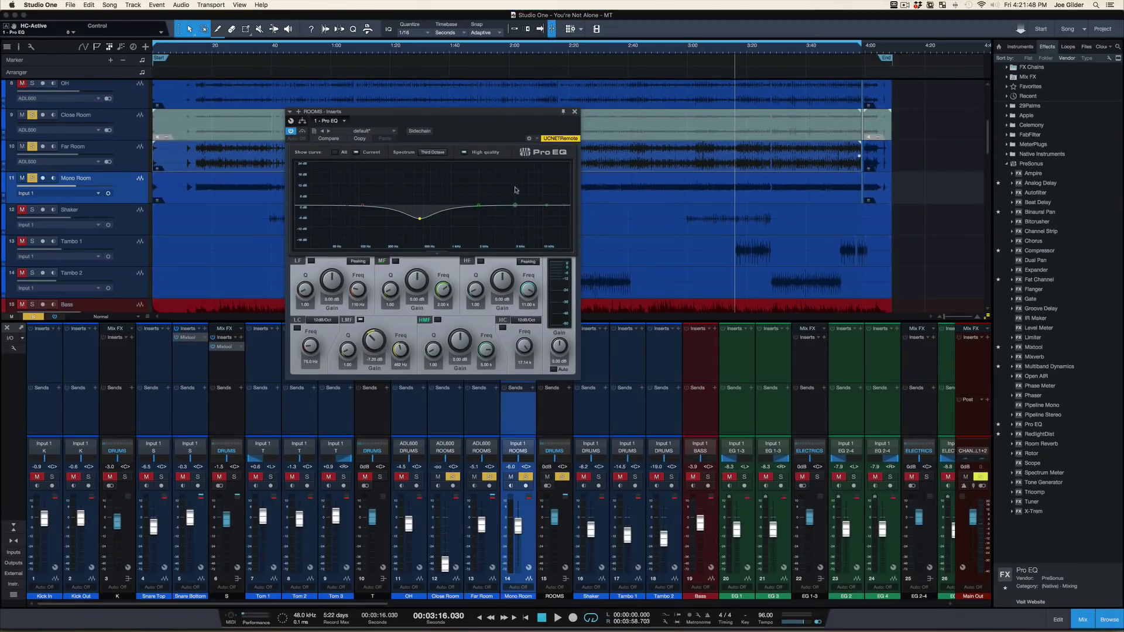
# Step: Close the Pro EQ window, clear all solos and select the ROOMS bus
pyautogui.click(574, 112)
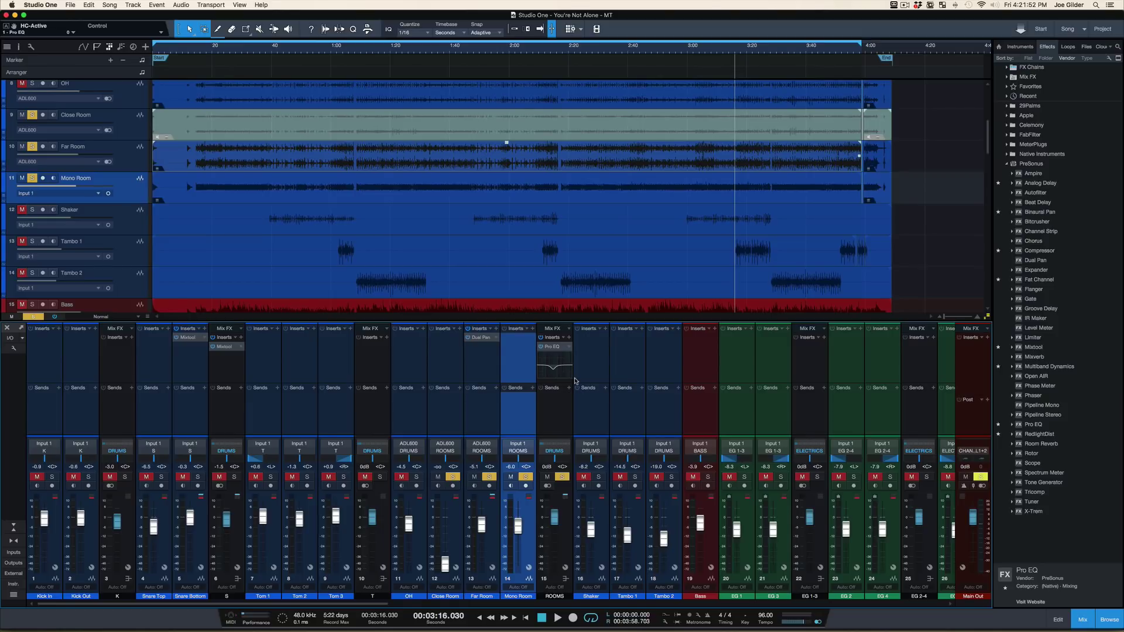
pyautogui.hotkey('shift', 's')
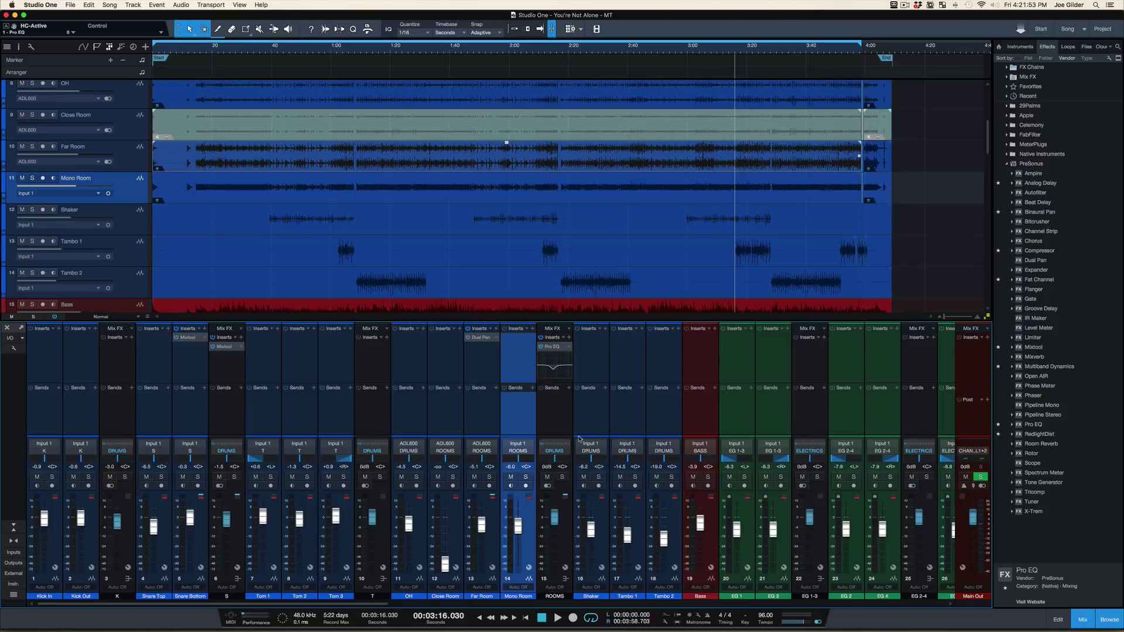
pyautogui.click(555, 416)
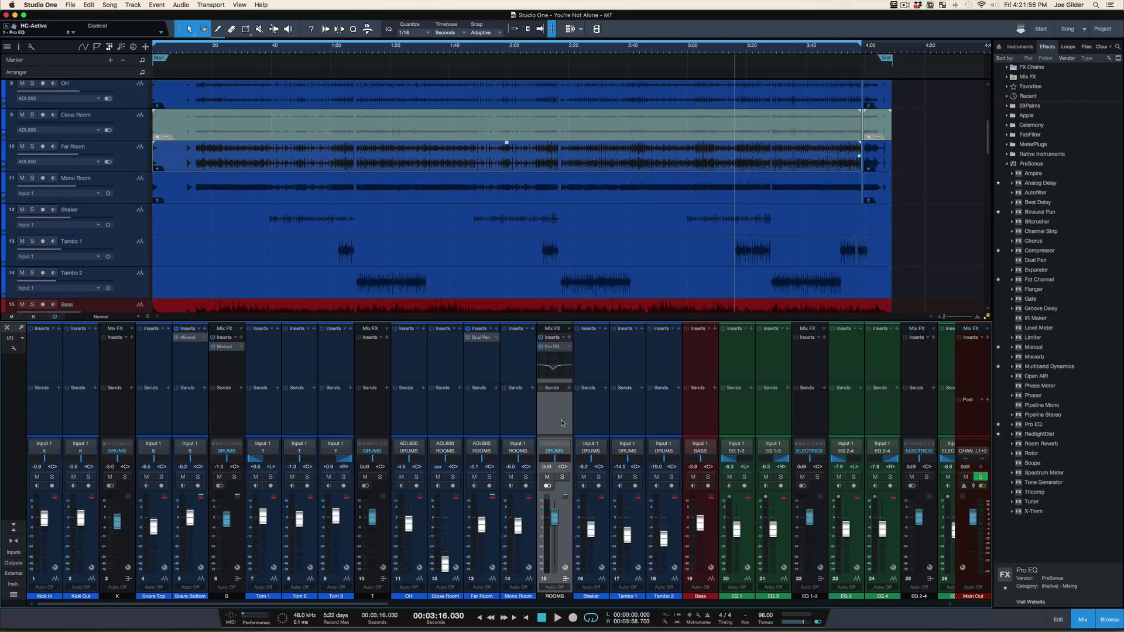
# Step: Play the full mix from about 3:16 and review the channels and buses across the mixer
pyautogui.hscroll(10, 562, 419)
pyautogui.hscroll(-10, 527, 420)
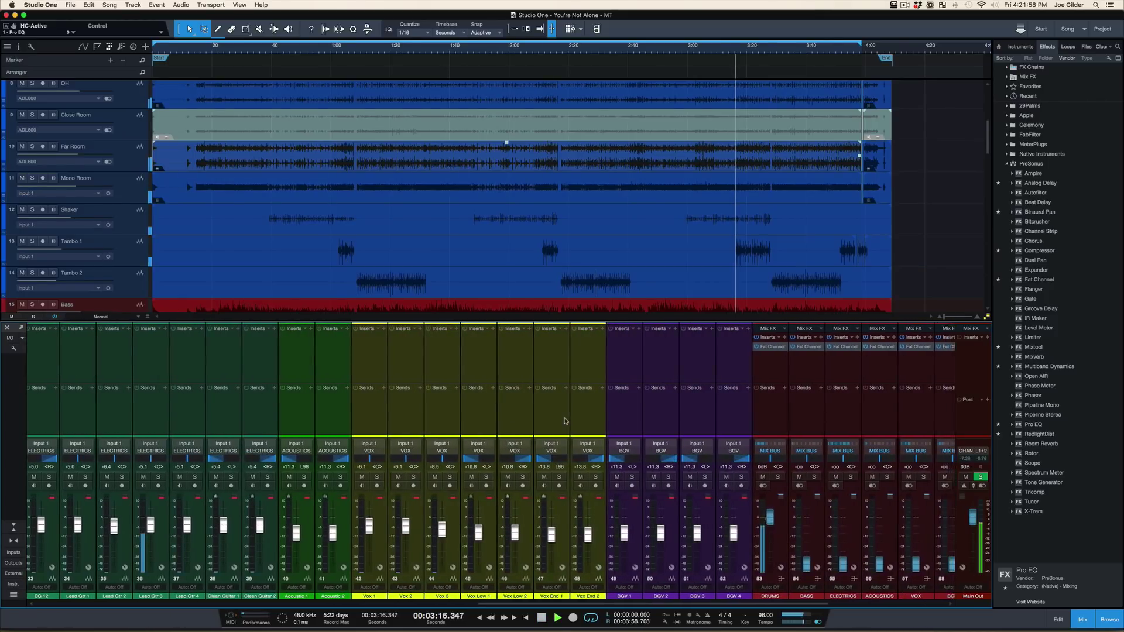
pyautogui.hscroll(-2, 488, 419)
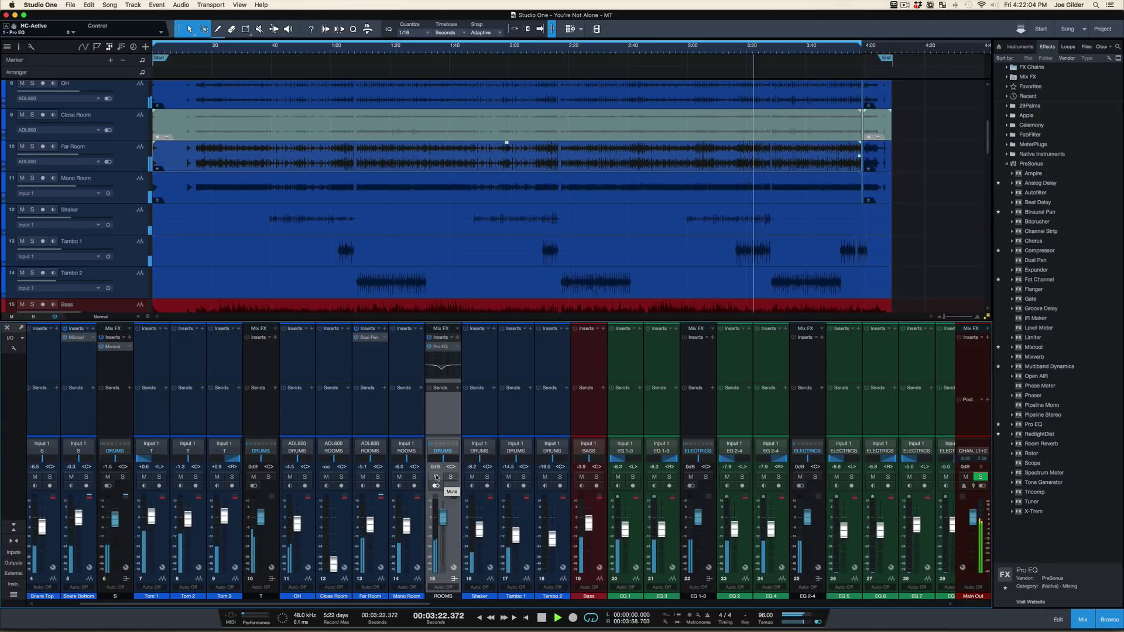
pyautogui.press('space')
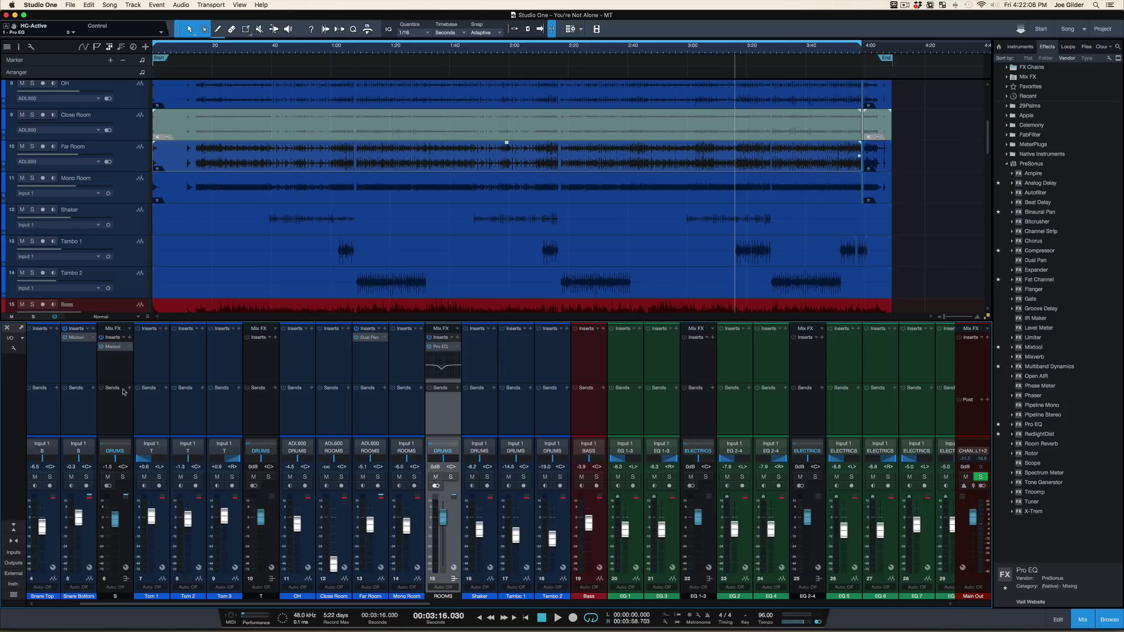
pyautogui.click(200, 5)
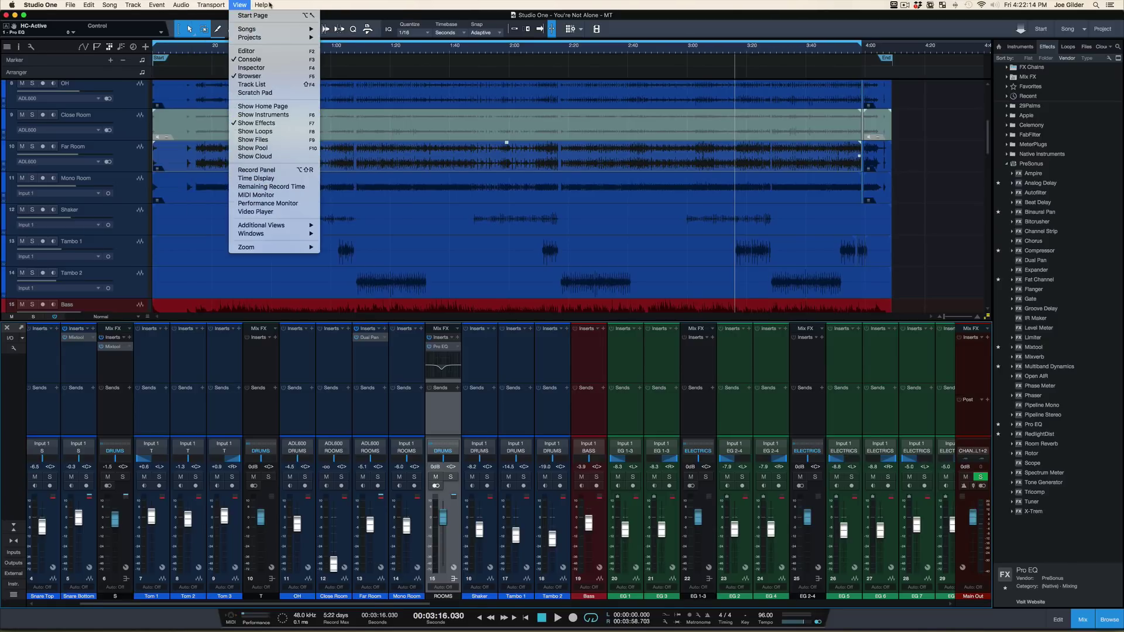
pyautogui.click(29, 48)
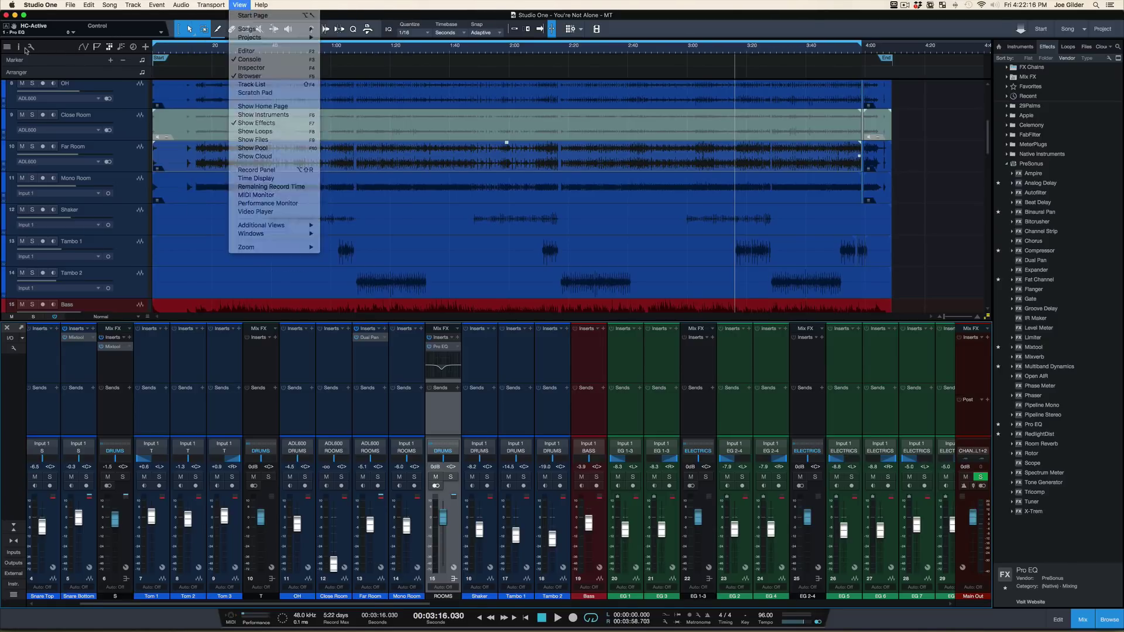
pyautogui.click(29, 48)
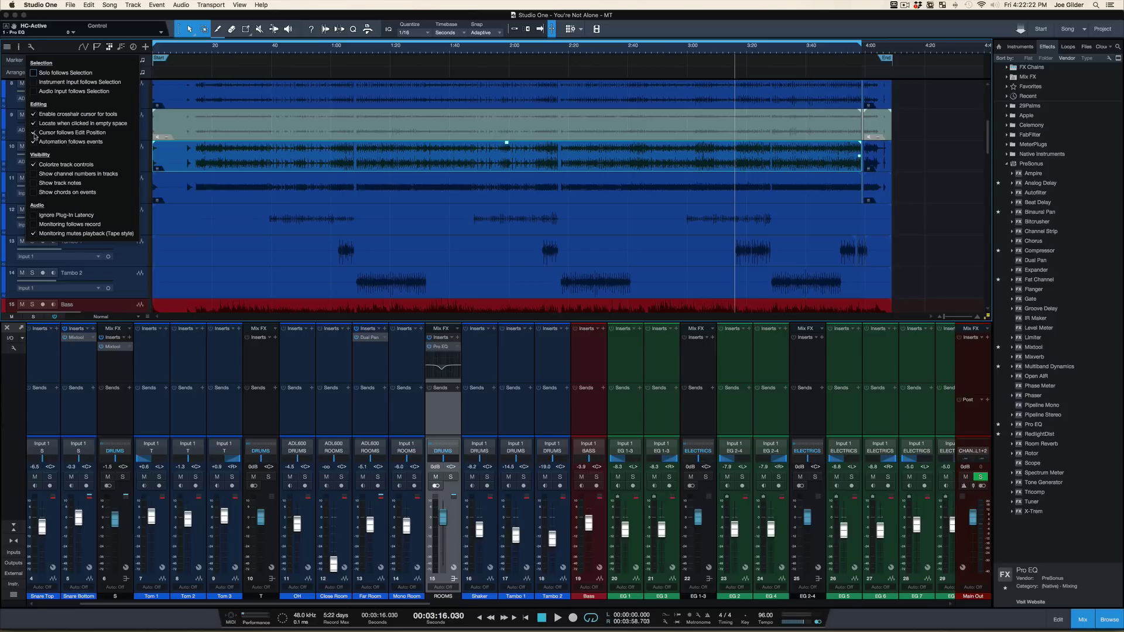
pyautogui.click(59, 4)
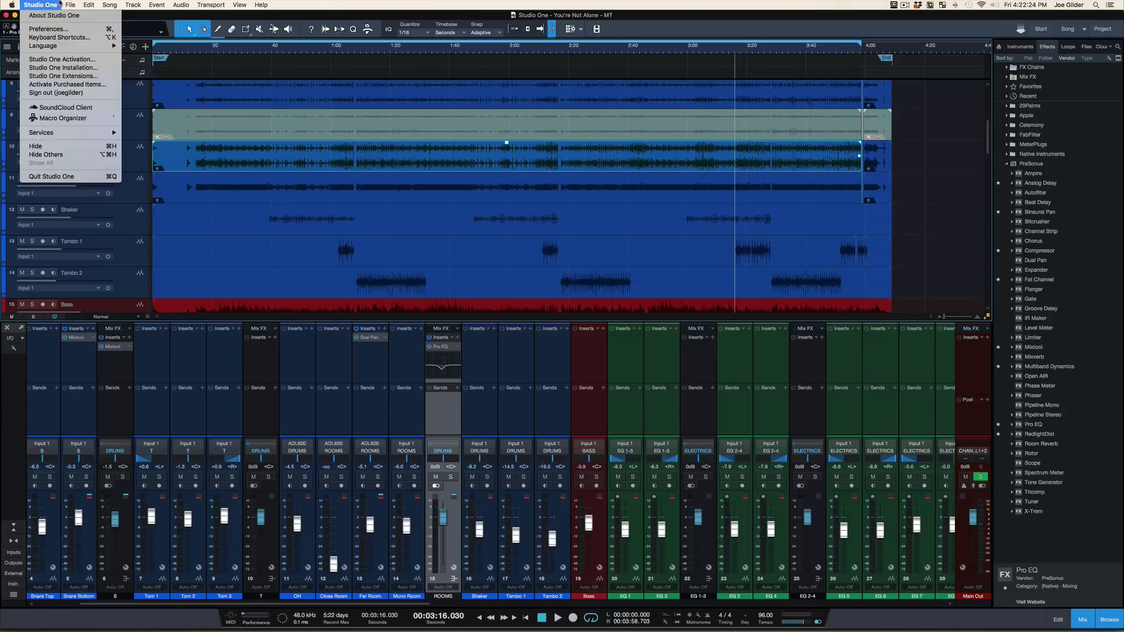
pyautogui.click(673, 190)
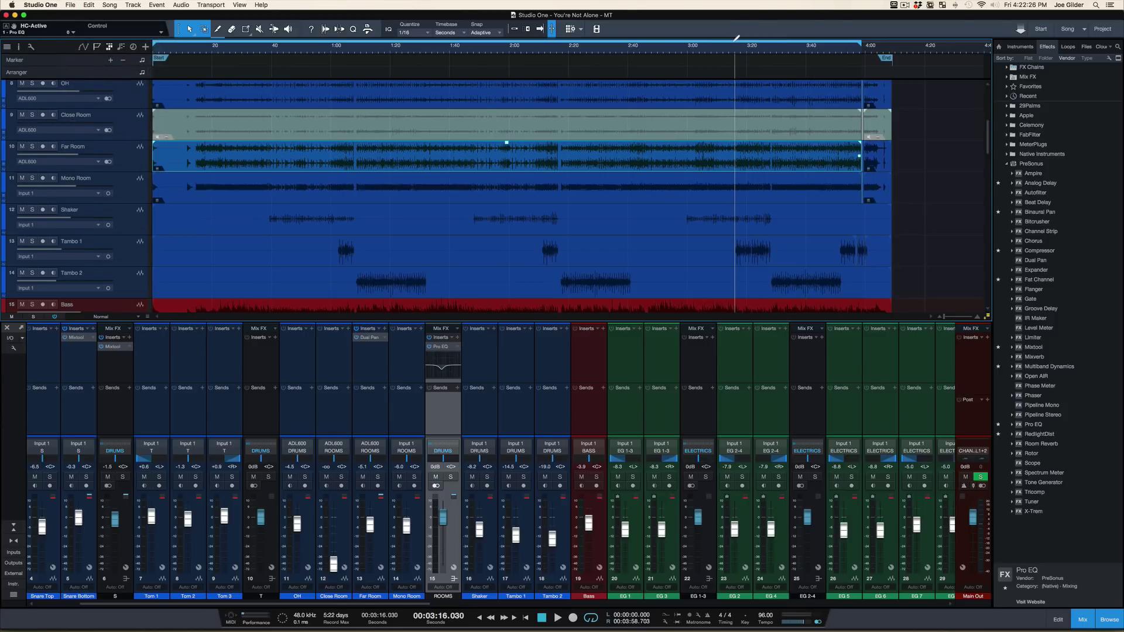
# Step: Set the loop range from about 3:14.3 to 3:51.1 and lower the ROOMS bus to about -2 dB during playback
pyautogui.moveTo(740, 40); pyautogui.dragTo(841, 56)
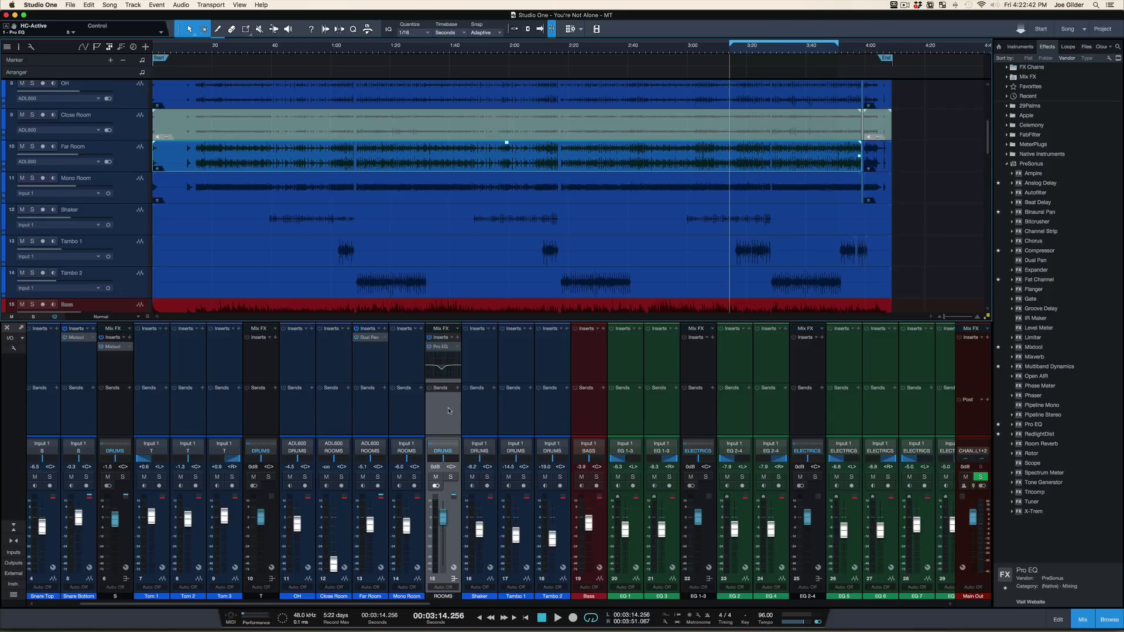
pyautogui.press('space')
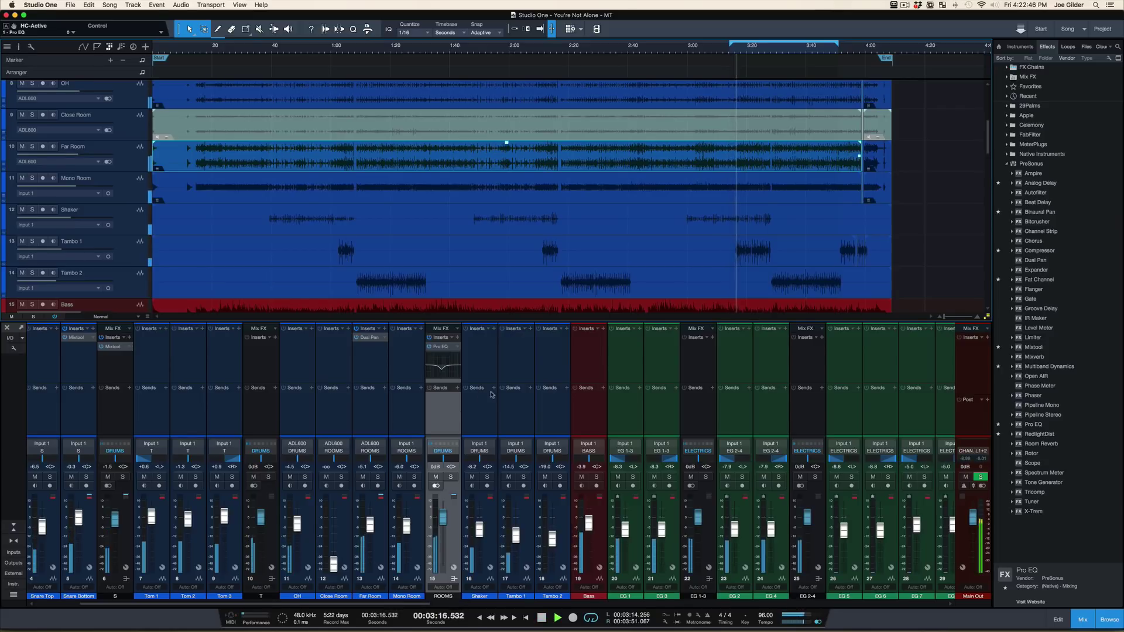
pyautogui.hscroll(2, 494, 412)
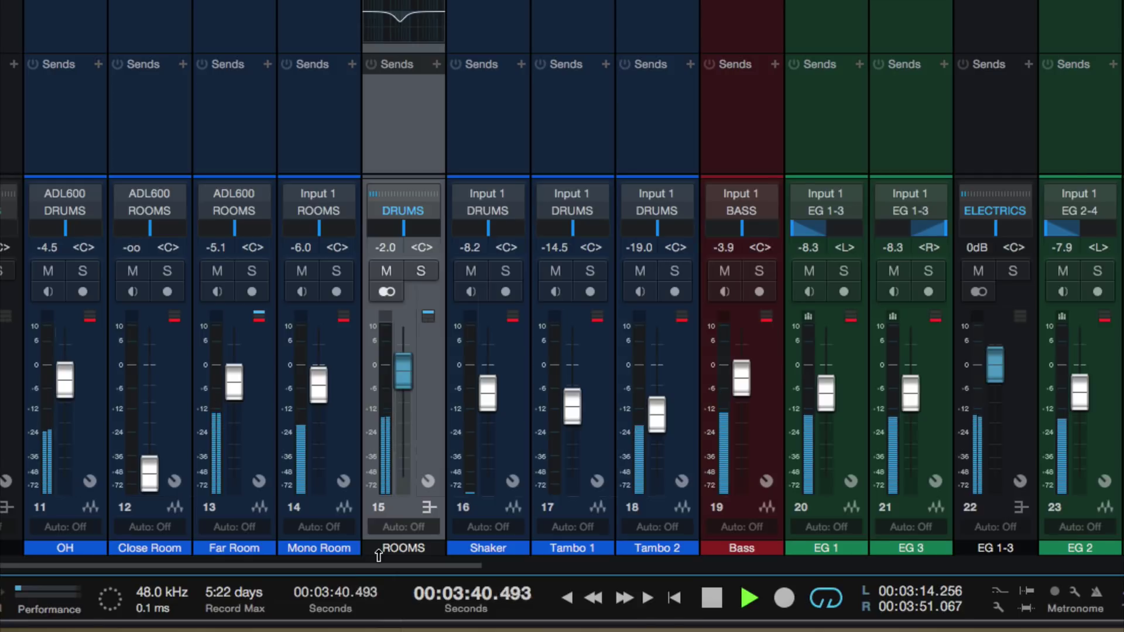
# Step: Audition the mix with the ROOMS bus fully down, then bring it up to about -3.8 dB during playback
pyautogui.press('space')
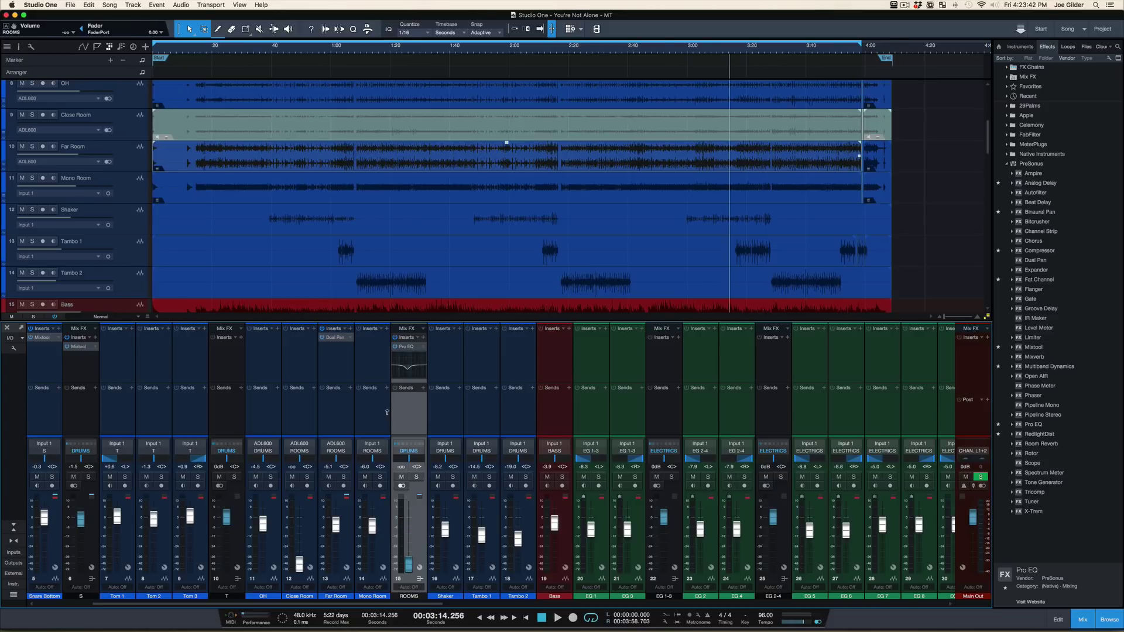
pyautogui.press('space')
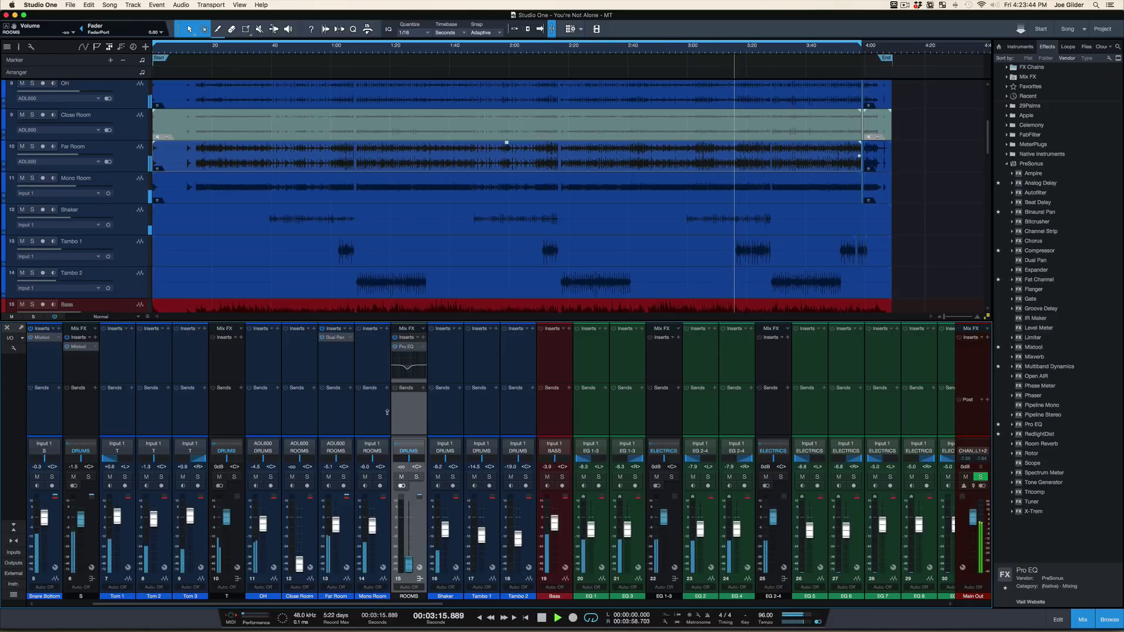
pyautogui.press('space')
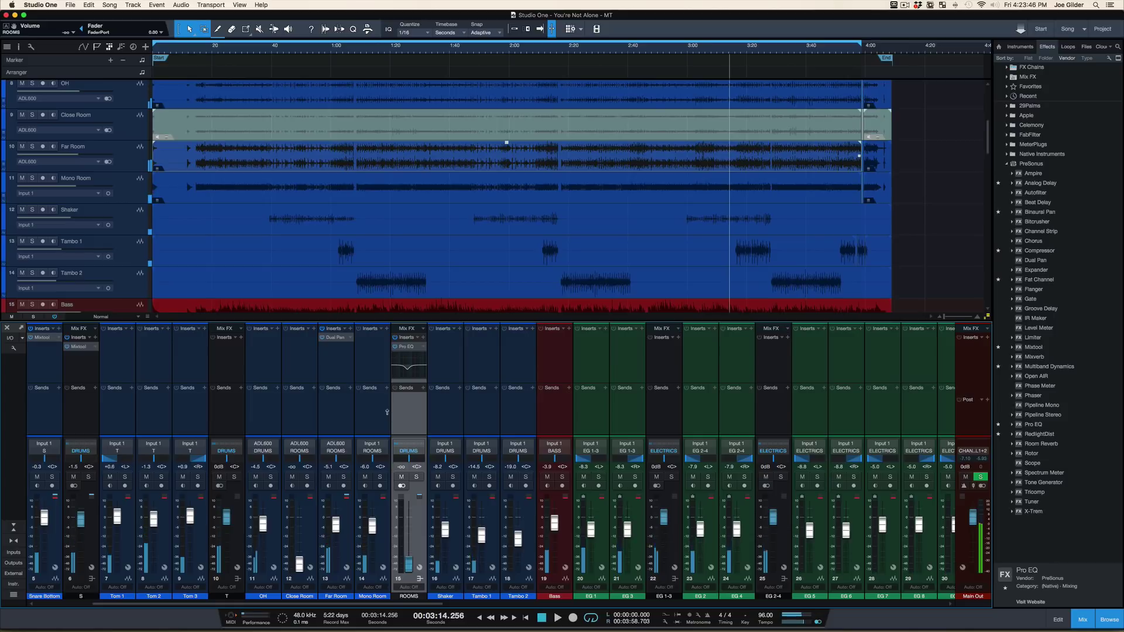
pyautogui.press('space')
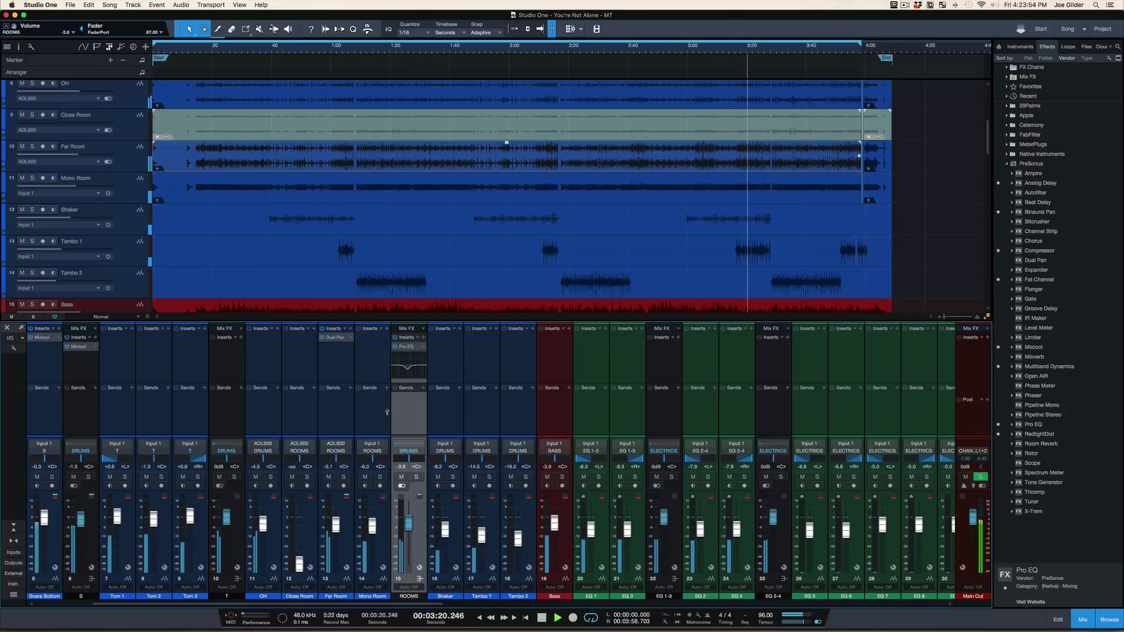
pyautogui.press('space')
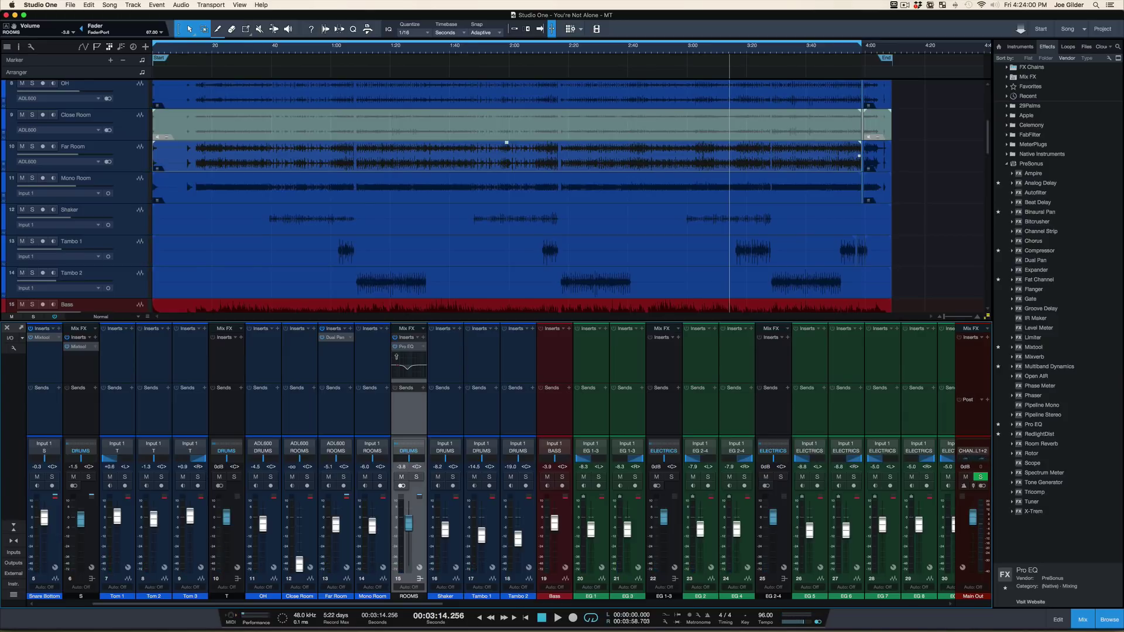
# Step: Try raising the Close Room channel to about +5 dB during playback from 3:14, and bring it back to -6 dB
pyautogui.click(300, 410)
pyautogui.keyDown('shift'); pyautogui.click(375, 416); pyautogui.keyUp('shift')
pyautogui.click(327, 417)
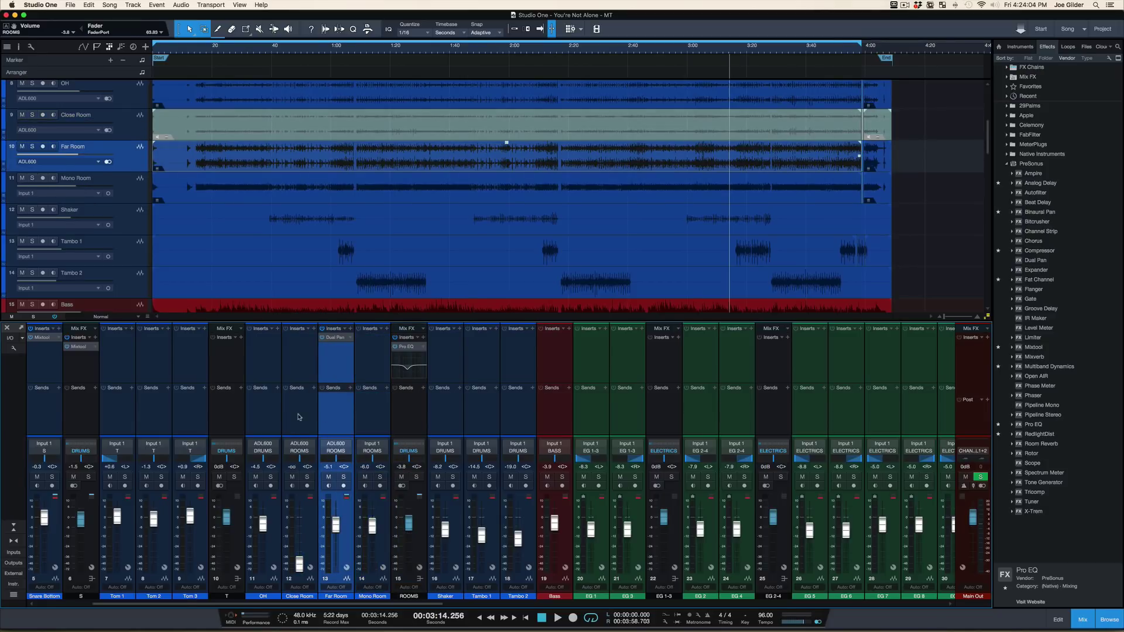
pyautogui.click(305, 410)
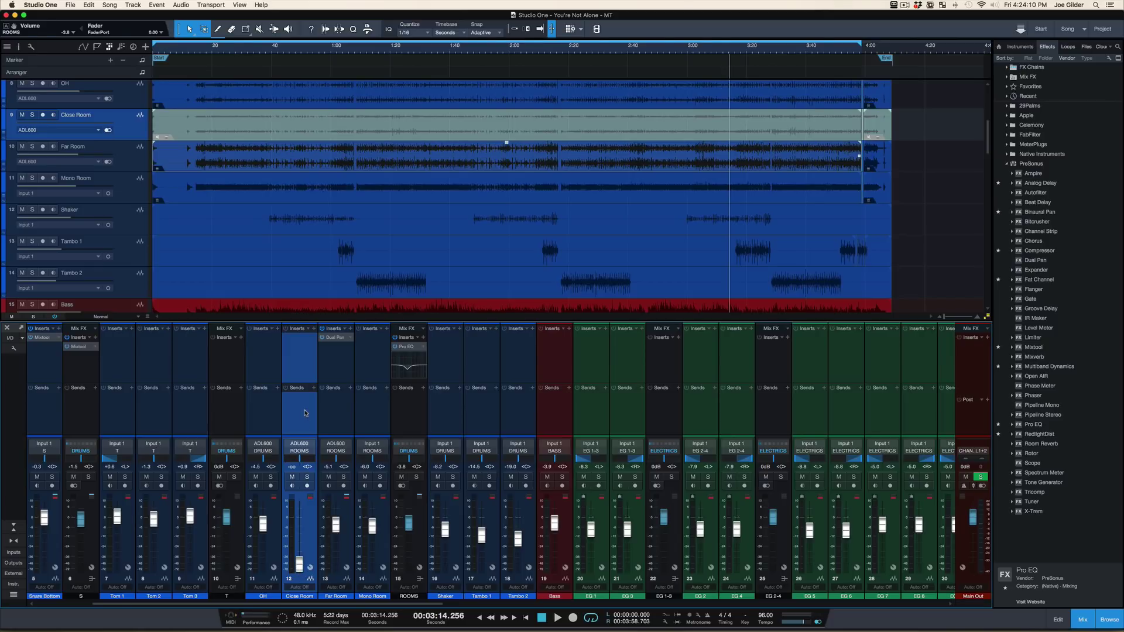
pyautogui.press('space')
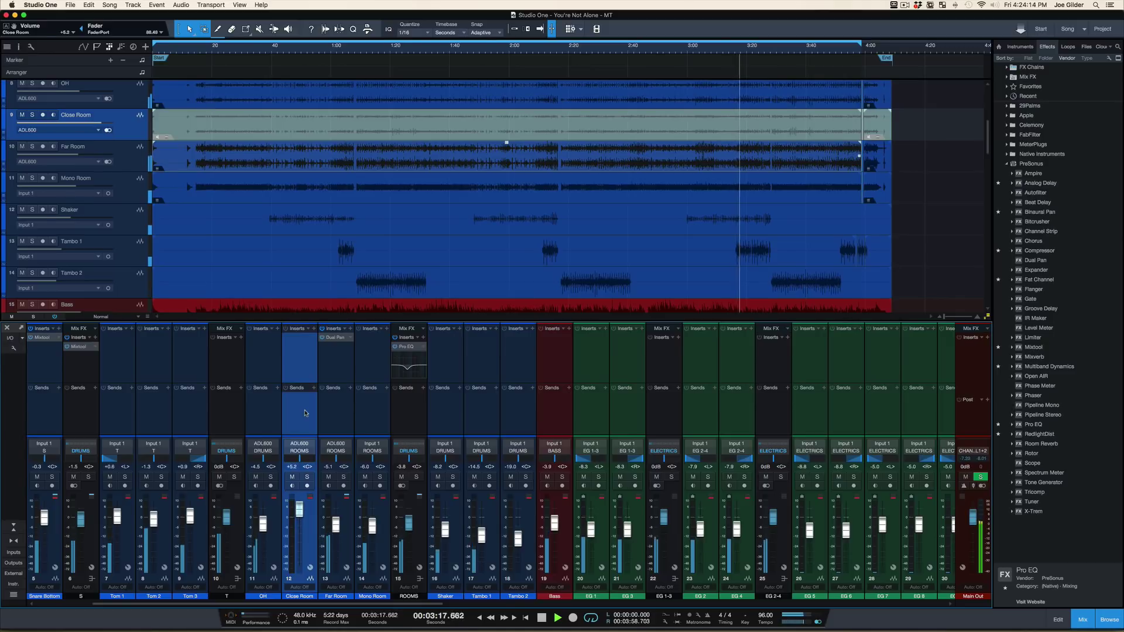
pyautogui.press('space')
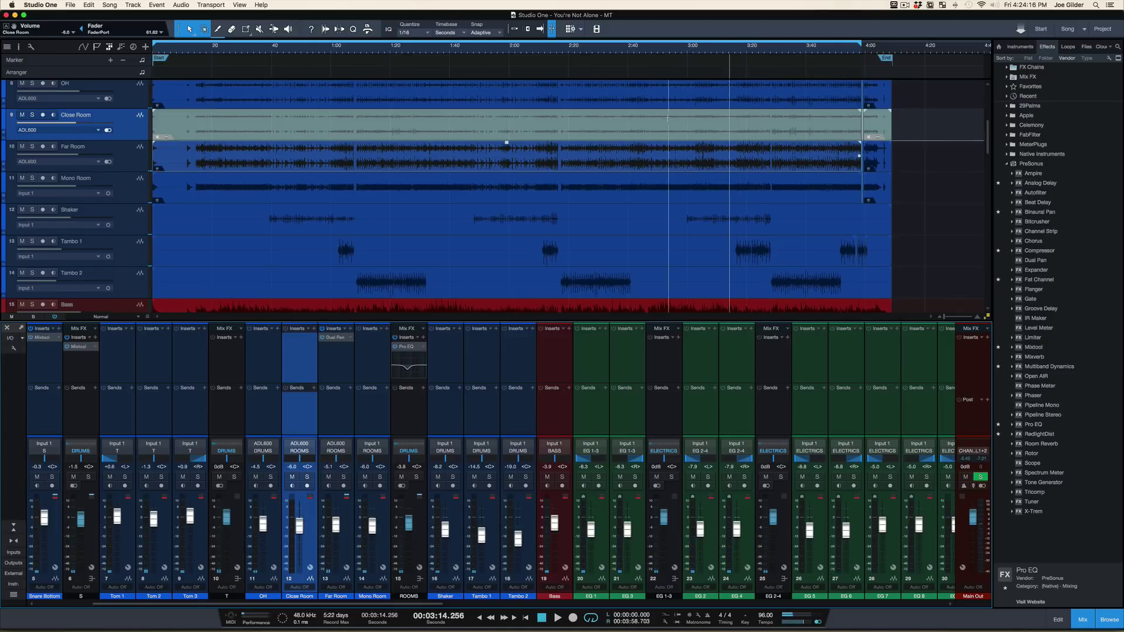
# Step: Unmute the main Close Room audio event and audition its channel at about +1.3 dB in the mix from about 3:30
pyautogui.press(',')
pyautogui.hotkey('shift', 'm')
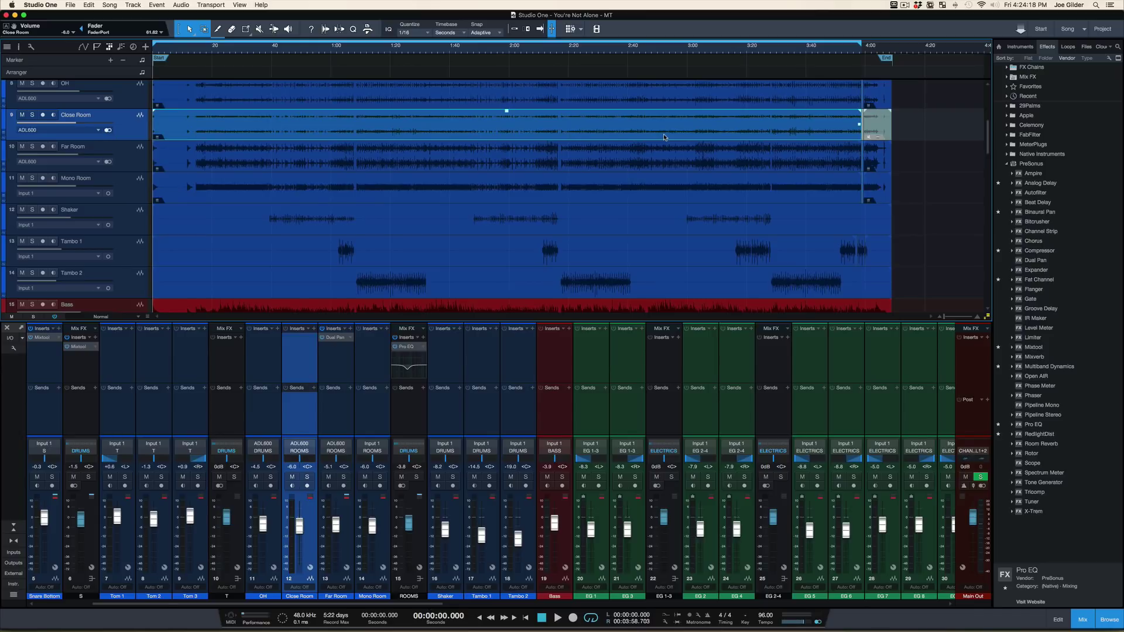
pyautogui.press('space')
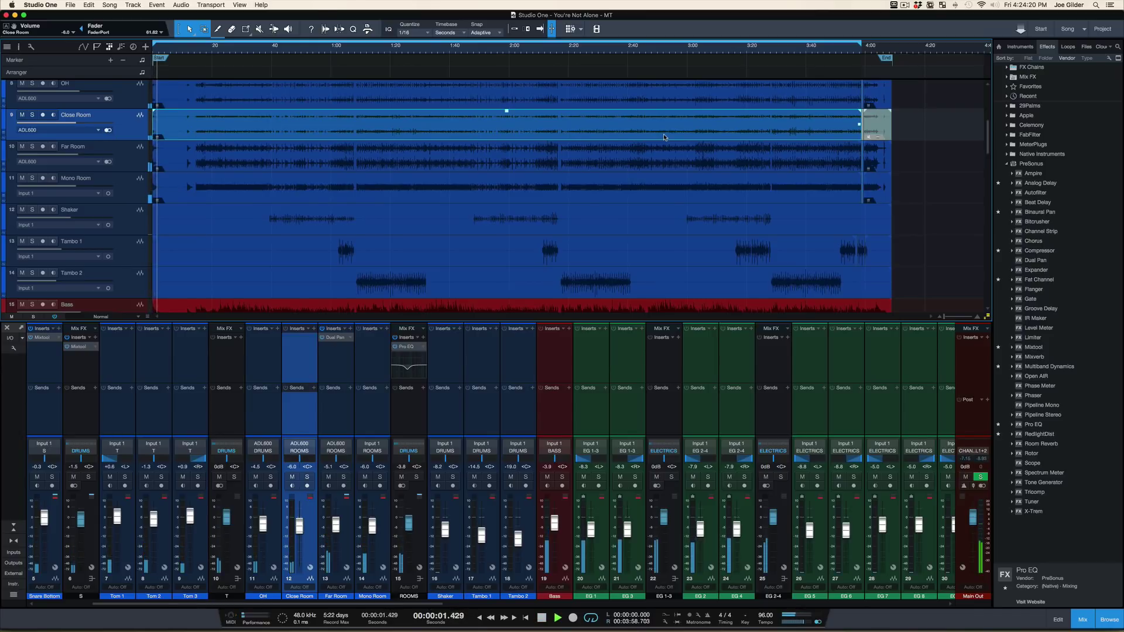
pyautogui.click(779, 51)
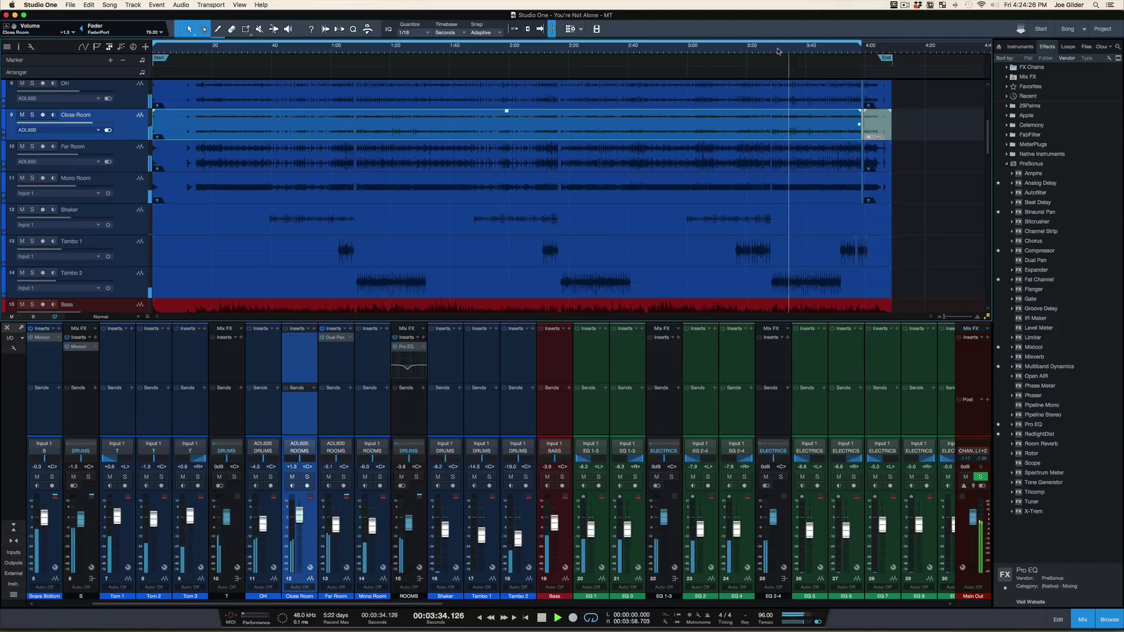
# Step: Pull the Close Room fader fully down during playback and mute its main audio event again
pyautogui.press('s')
pyautogui.press('s')
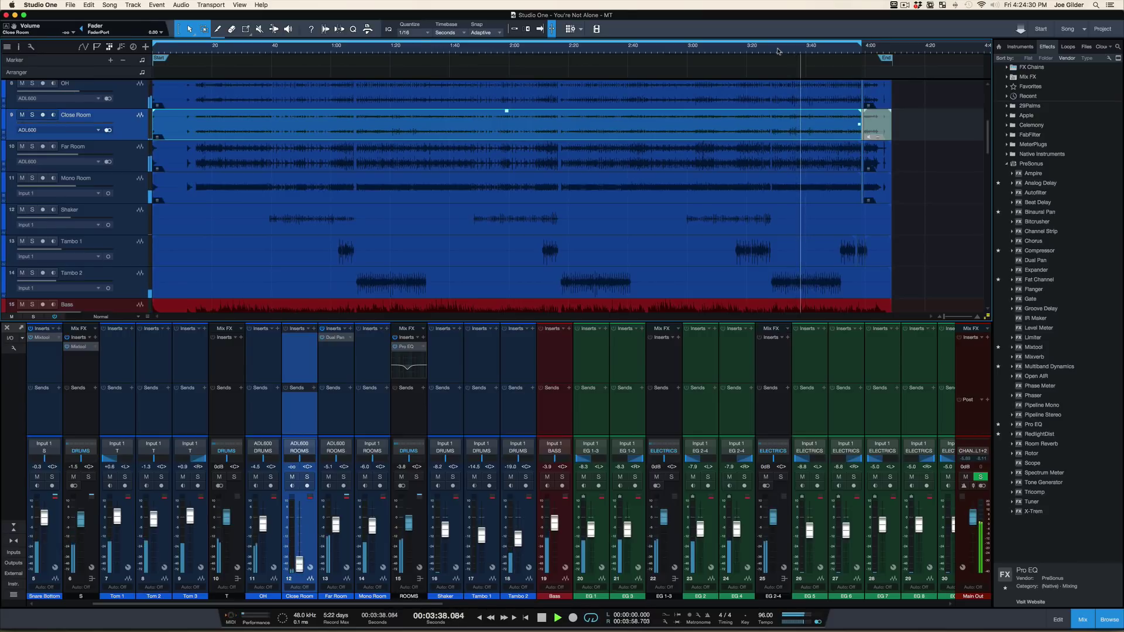
pyautogui.press('space')
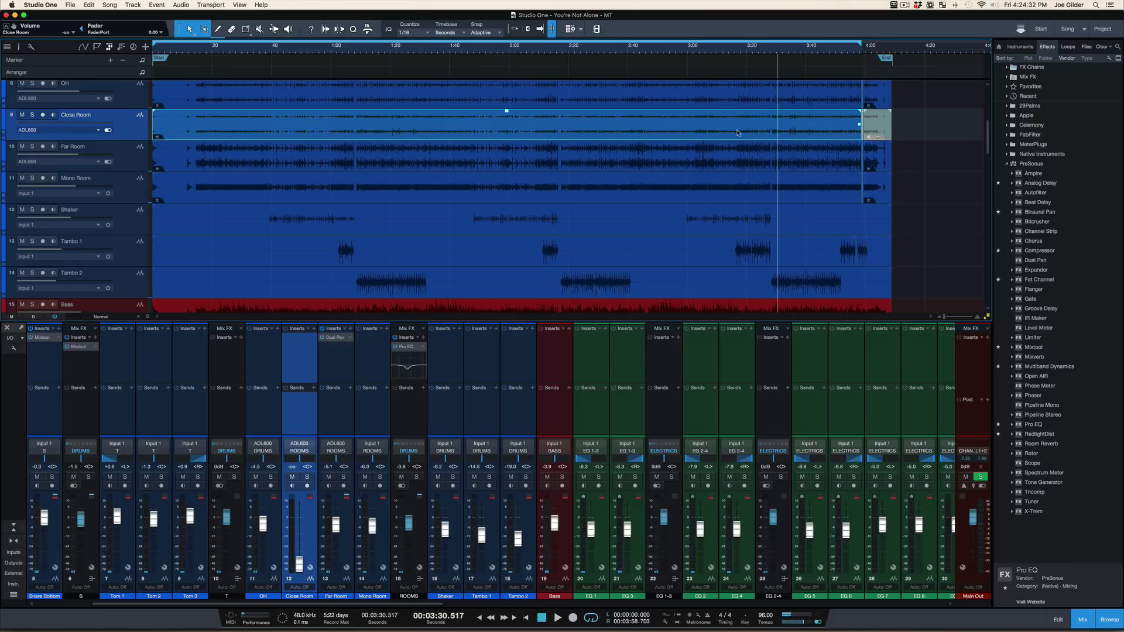
pyautogui.hotkey('shift', 'm')
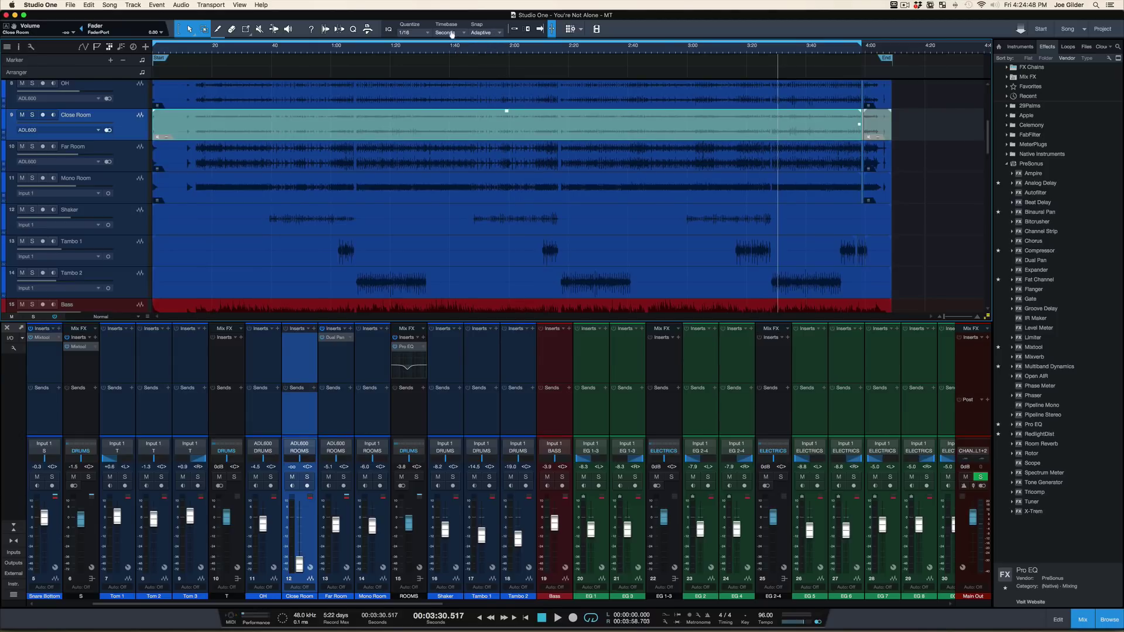
# Step: Select the BASS and ELECTRICS buses together, raise both to 0 dB and play the mix from about 3:30
pyautogui.click(403, 417)
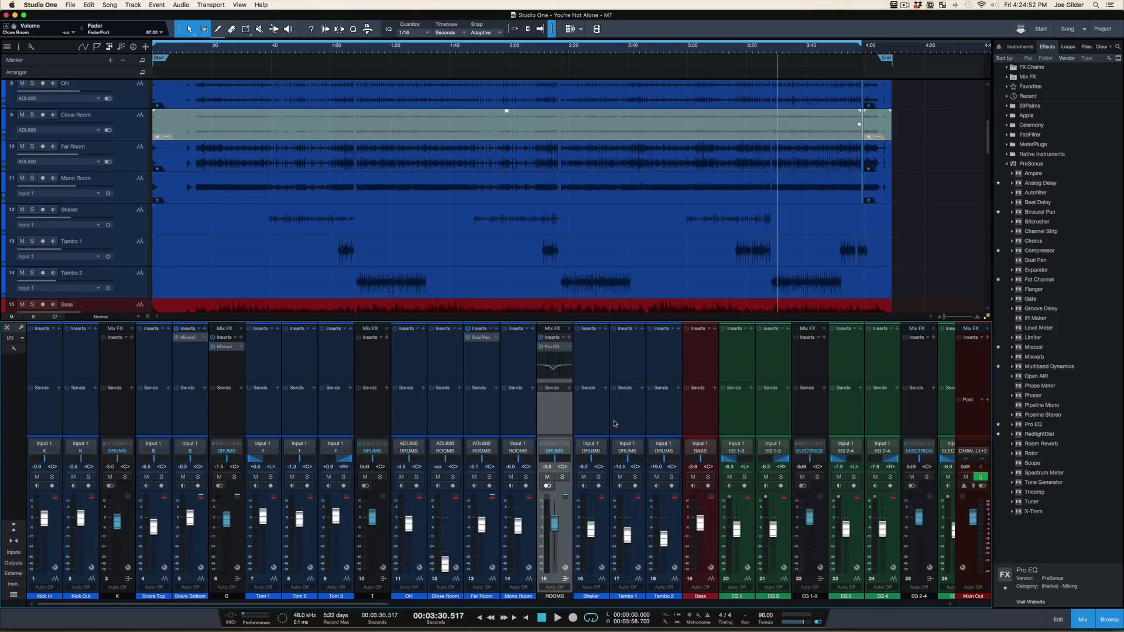
pyautogui.hscroll(15, 615, 424)
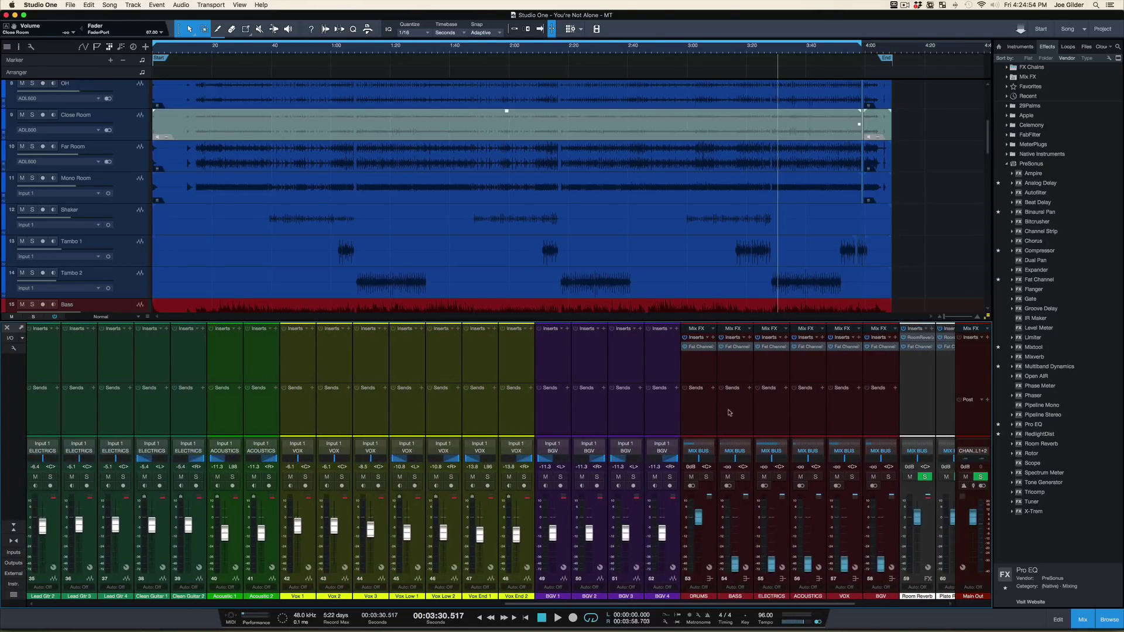
pyautogui.click(742, 412)
pyautogui.keyDown('shift'); pyautogui.click(768, 426); pyautogui.keyUp('shift')
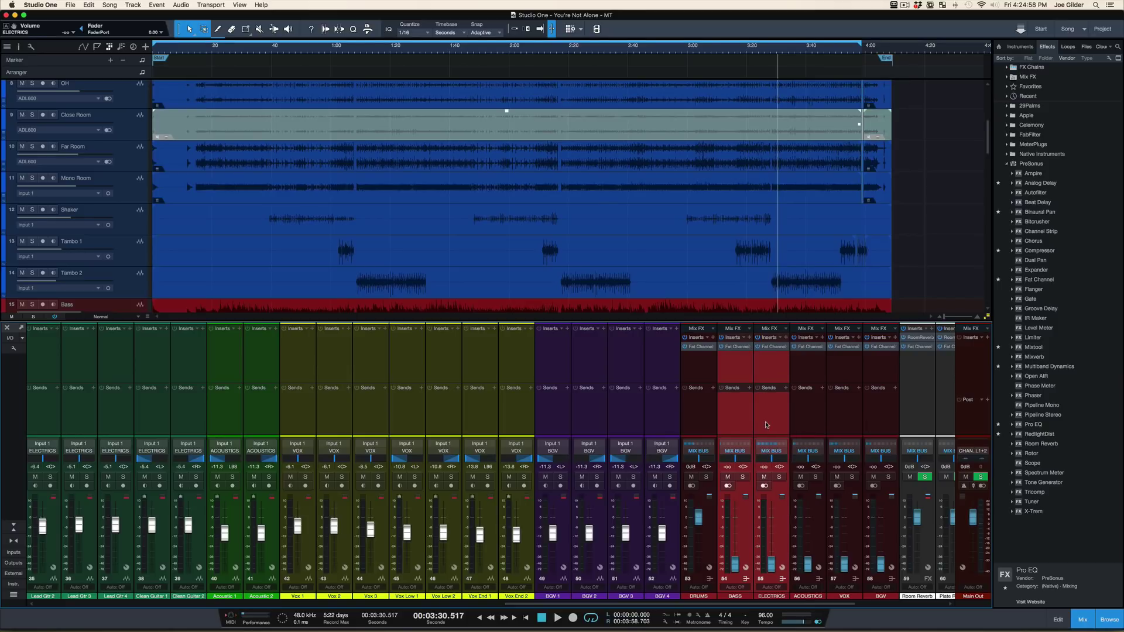
pyautogui.press('space')
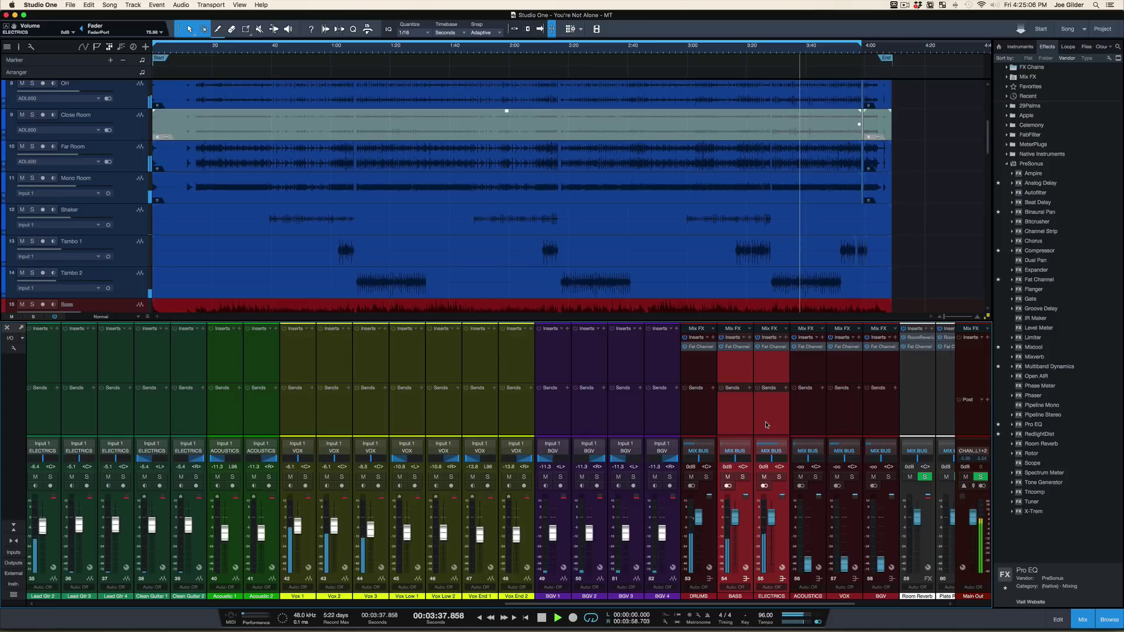
pyautogui.press('space')
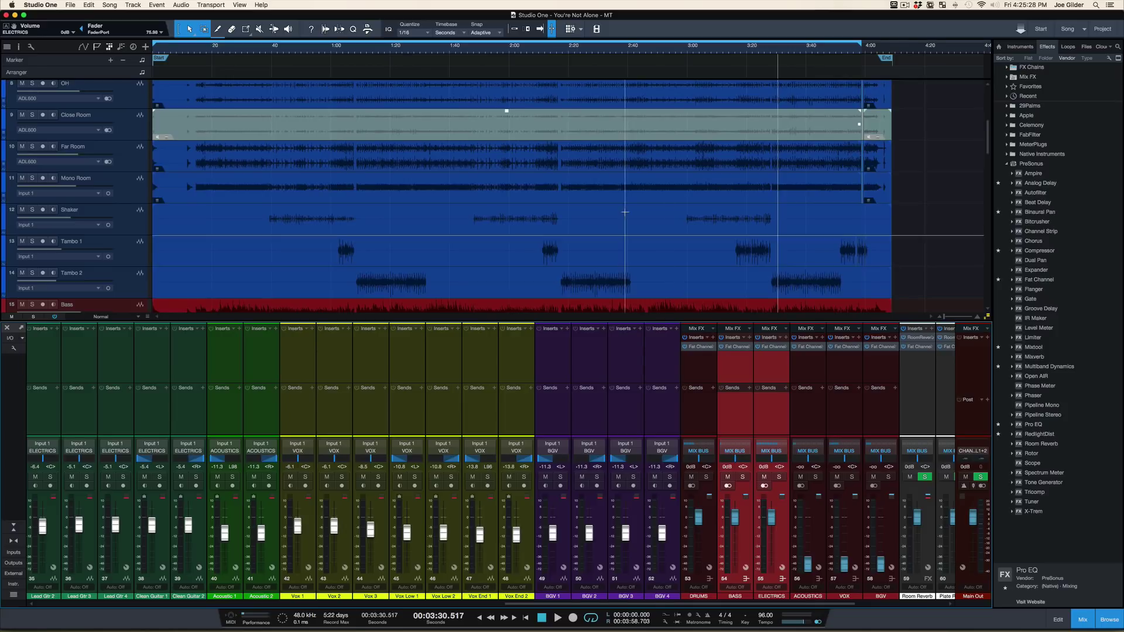
# Step: Reduce the track heights in the arrangement to show more tracks and select the DRUMS bus
pyautogui.hotkey('alt', 'w')
pyautogui.hotkey('alt', 'w')
pyautogui.hotkey('alt', 'w')
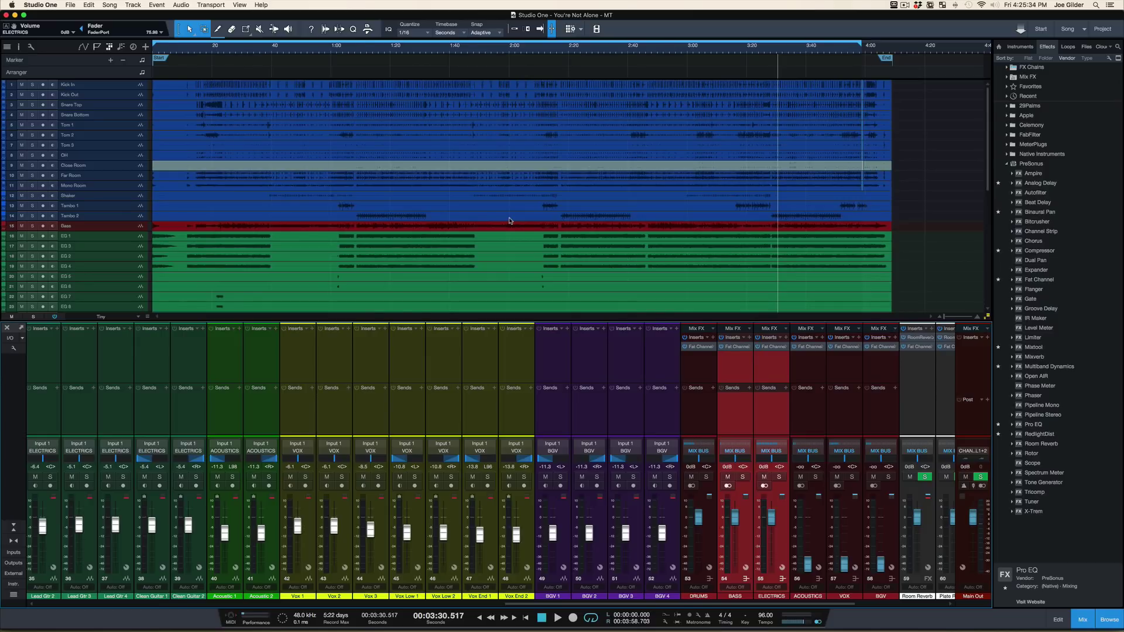
pyautogui.click(690, 426)
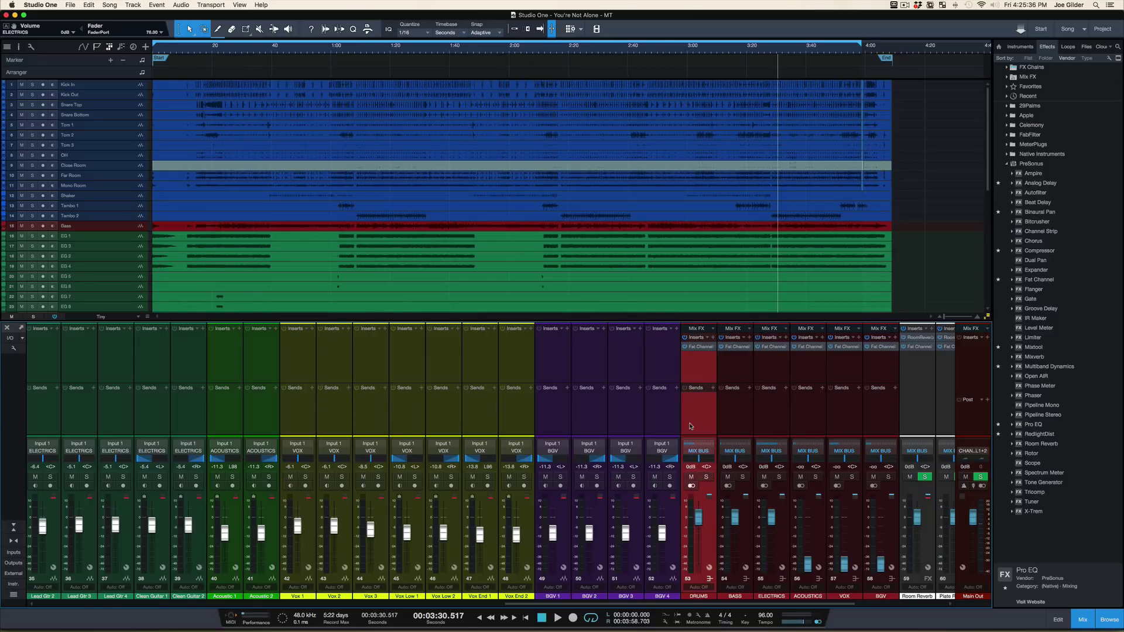
pyautogui.hscroll(-15, 696, 380)
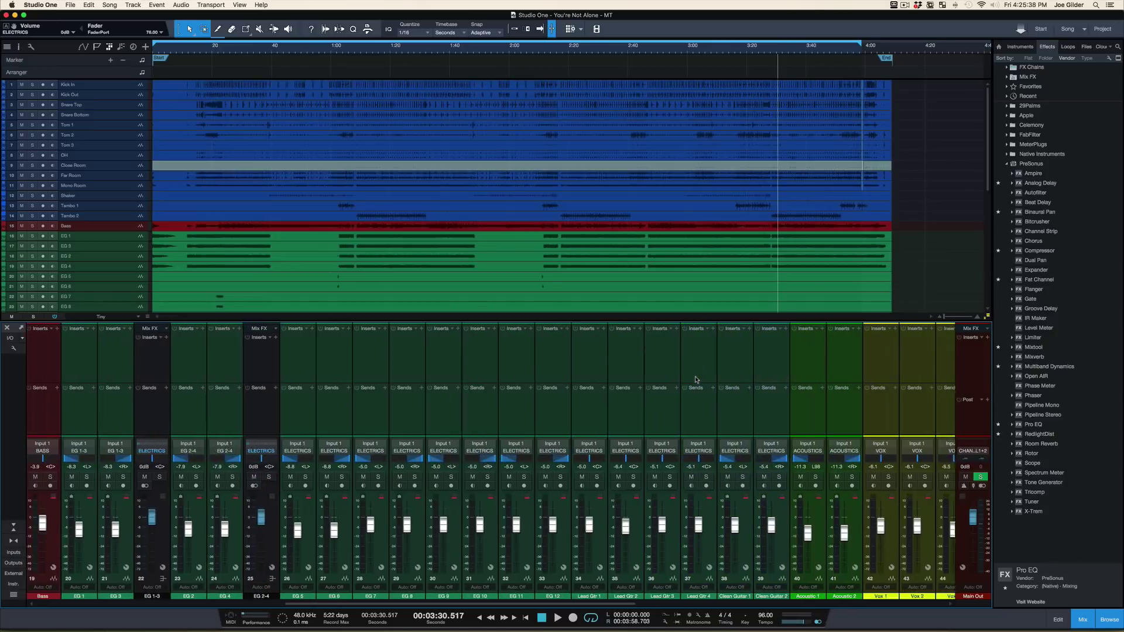